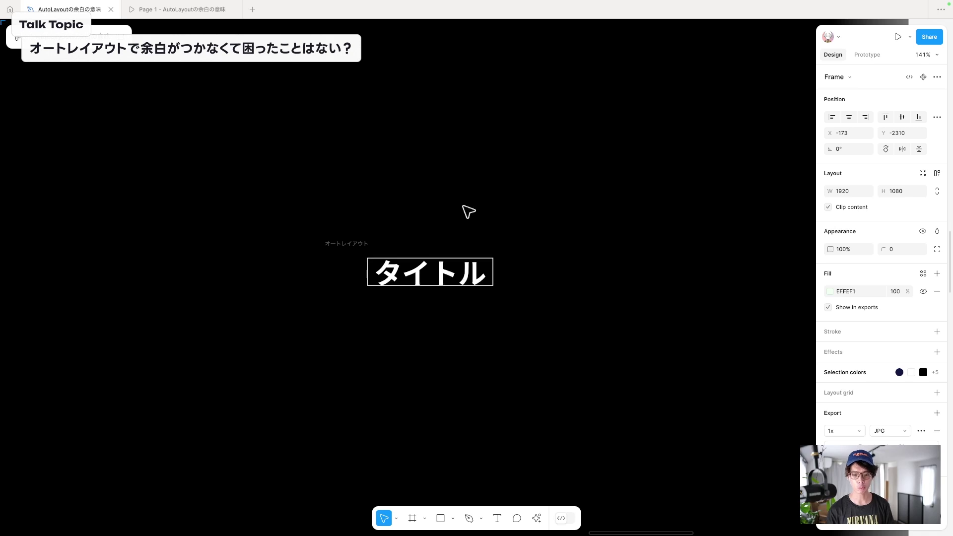
Step: Zoom in on the タイトル frame and compare it with its outer オートレイアウト frame
click(431, 266)
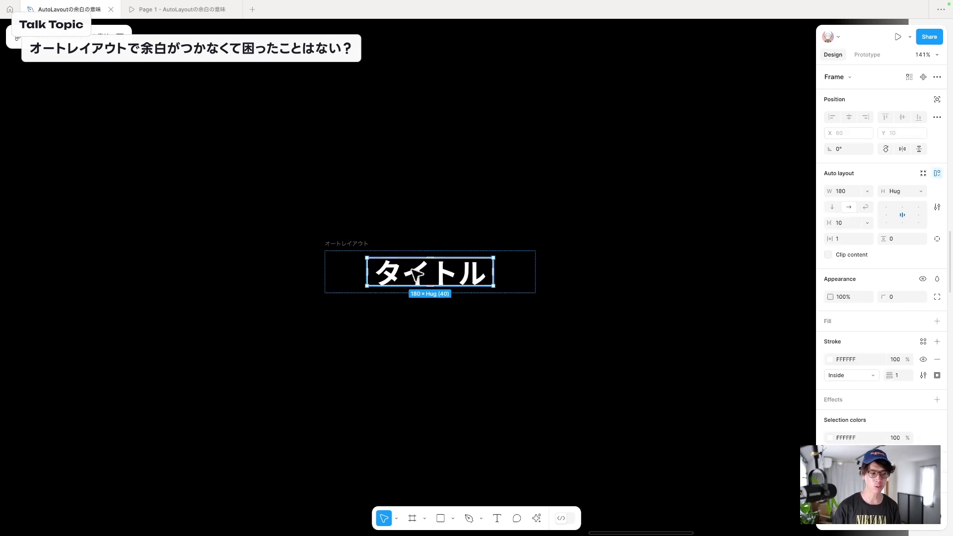
ctrl+scroll(411, 269, up, 5)
ctrl+scroll(405, 273, up, 4)
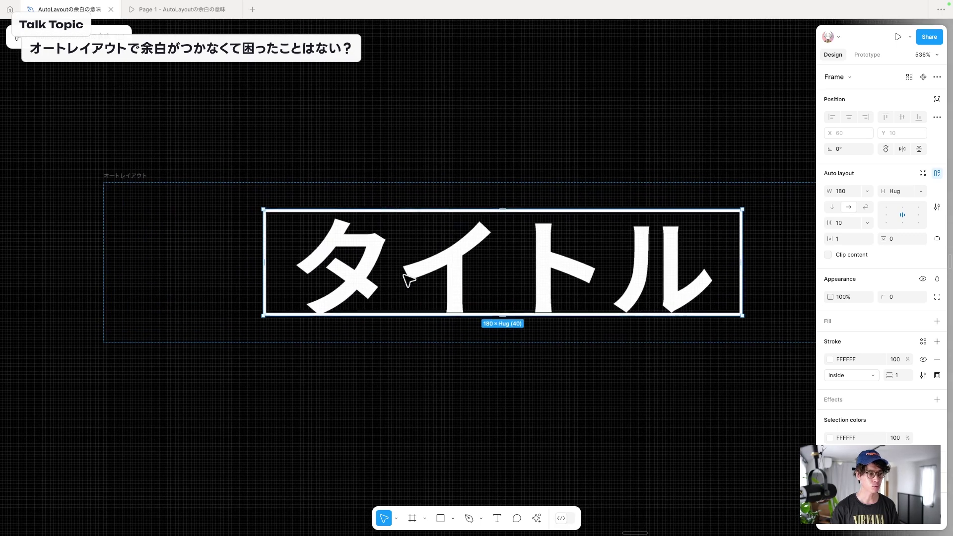
click(298, 332)
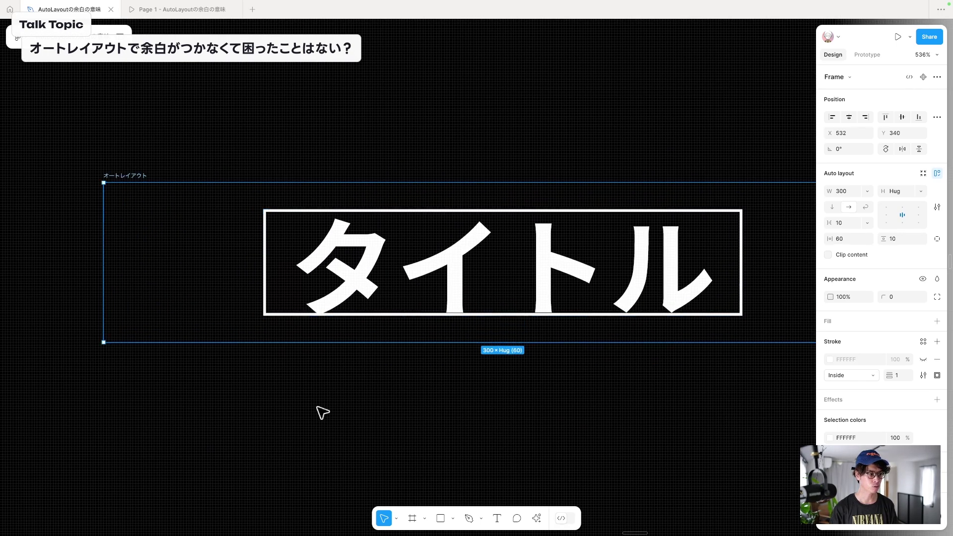
click(342, 419)
click(357, 299)
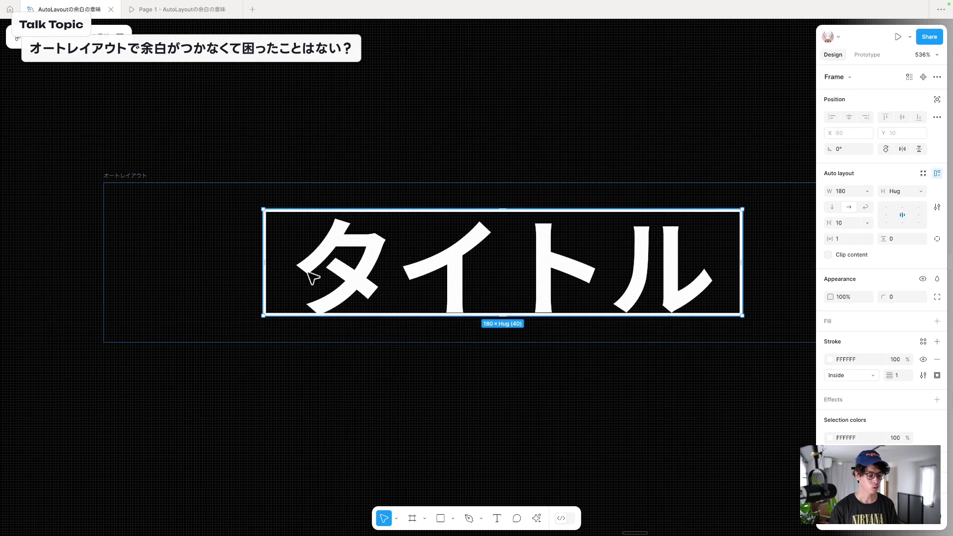
Step: Mark the タイトル frame's left, right and top-right edges, then widen the Design panel
drag(267, 261, 304, 260)
drag(741, 266, 712, 256)
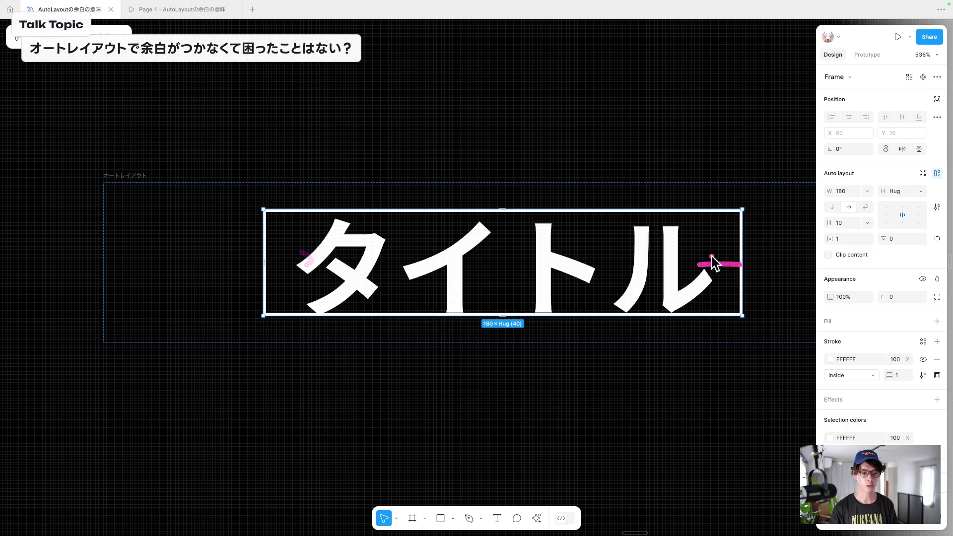
mouse_move(716, 215)
mouse_down()
mouse_move(770, 220)
mouse_move(799, 298)
mouse_move(721, 307)
mouse_move(729, 222)
mouse_up()
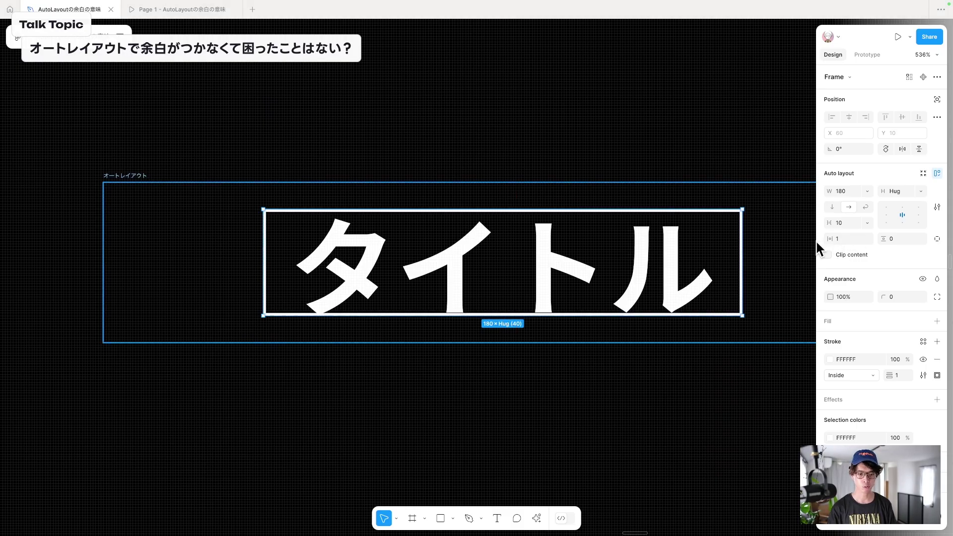
drag(817, 243, 701, 243)
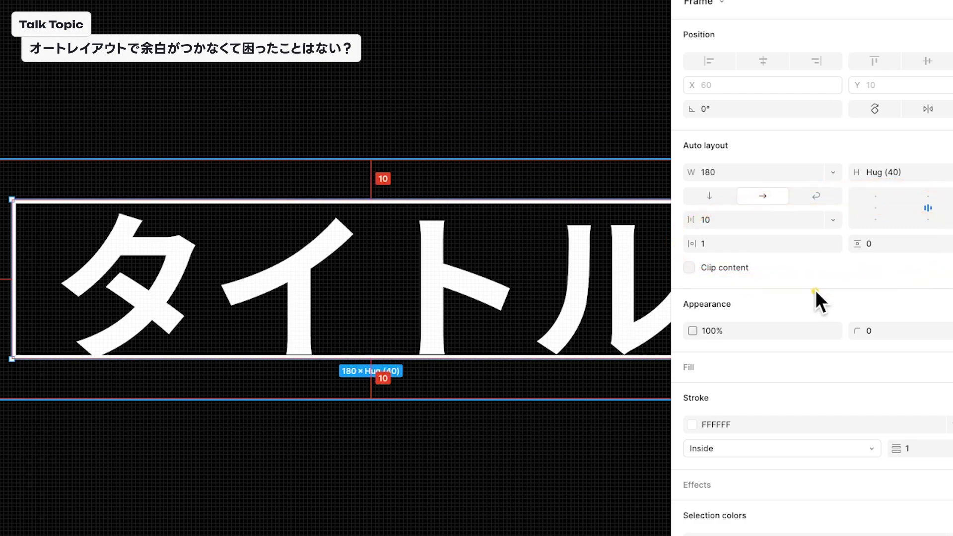
Step: Enter 51 as the タイトル frame's horizontal padding, then briefly hide and restore the interface
click(752, 243)
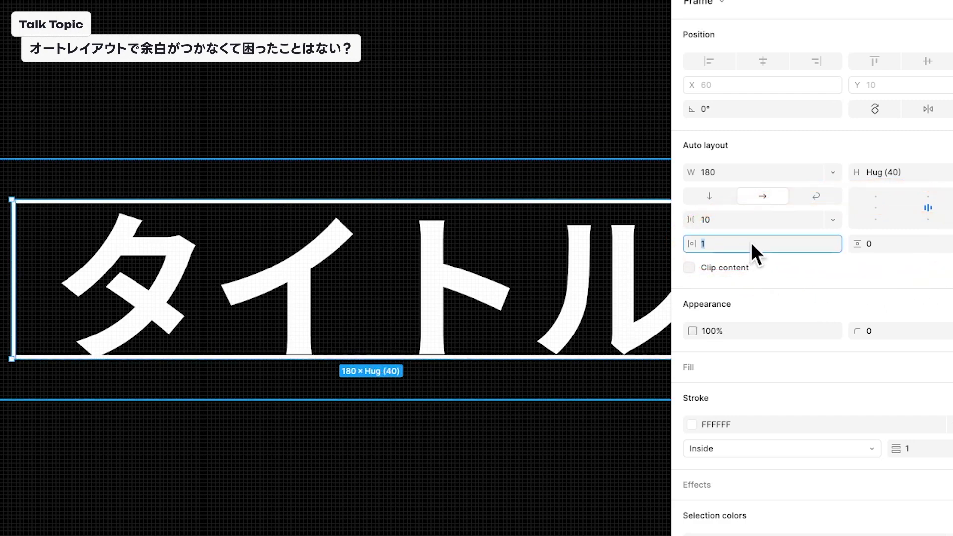
text(51)
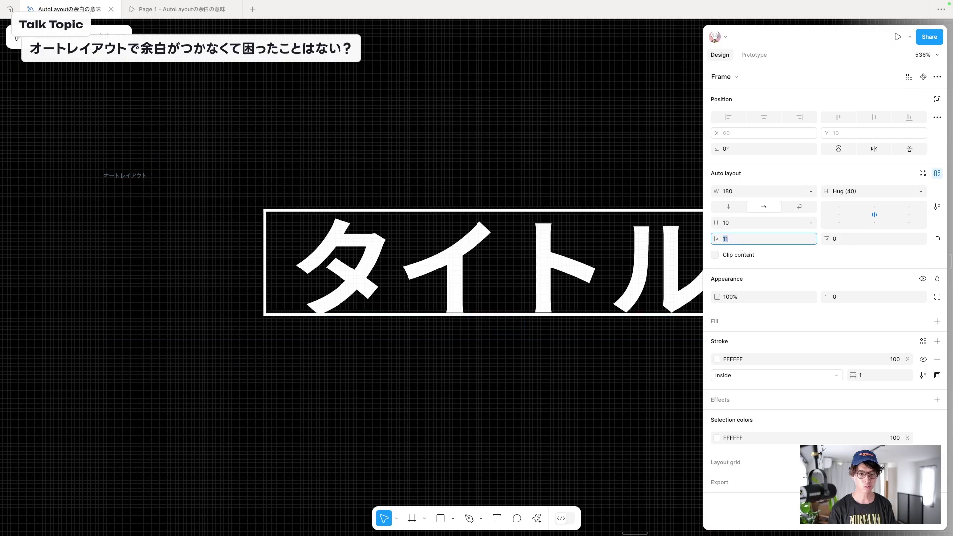
text(1)
key(Return)
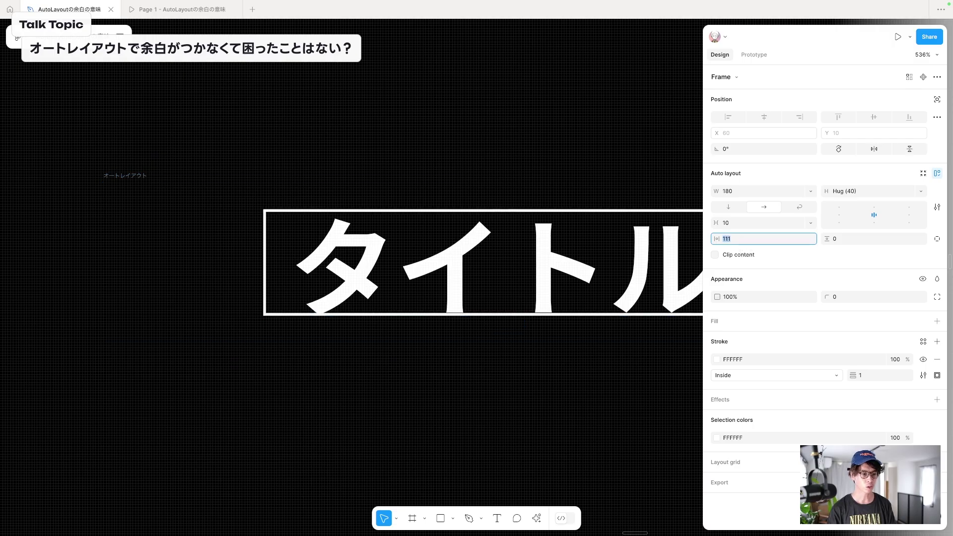
scroll(494, 256, right, 5)
scroll(502, 258, left, 2)
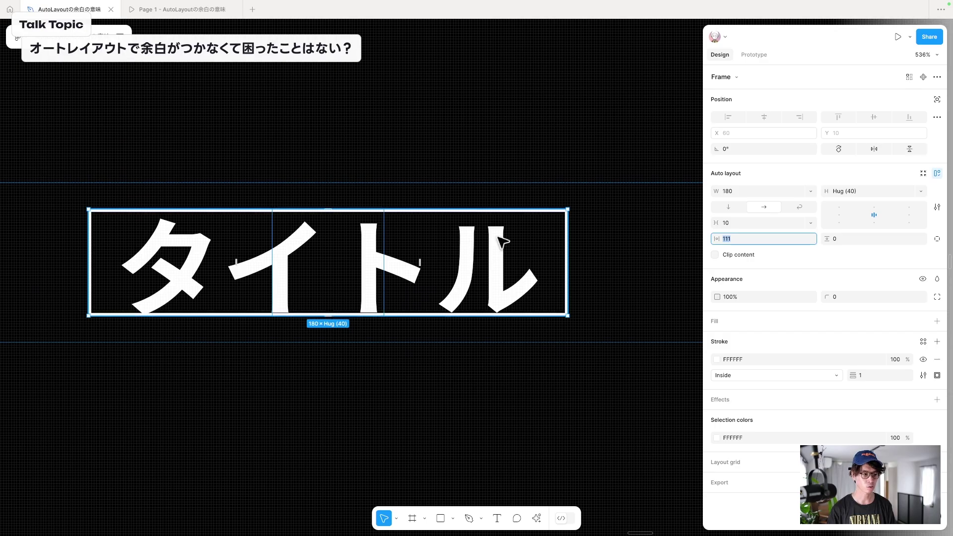
key(shift+backslash)
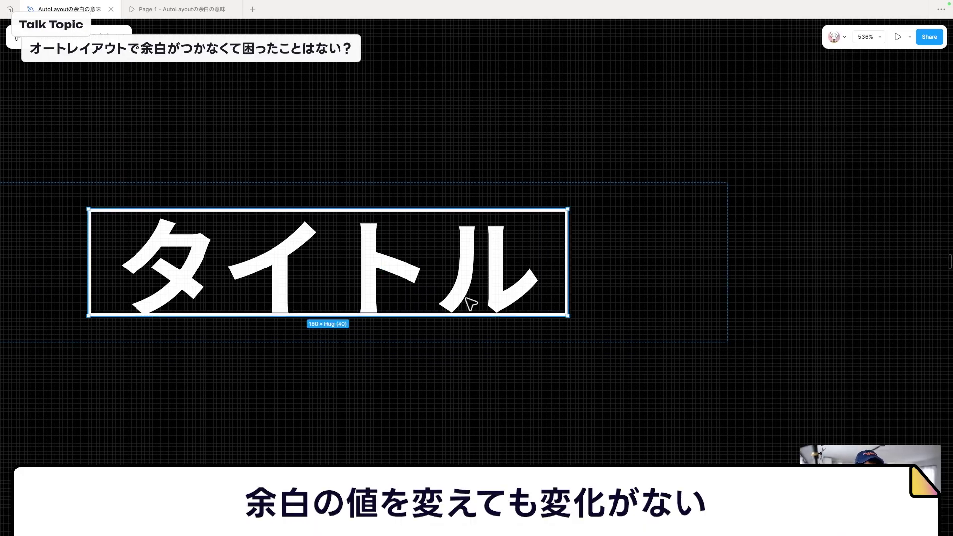
key(shift+backslash)
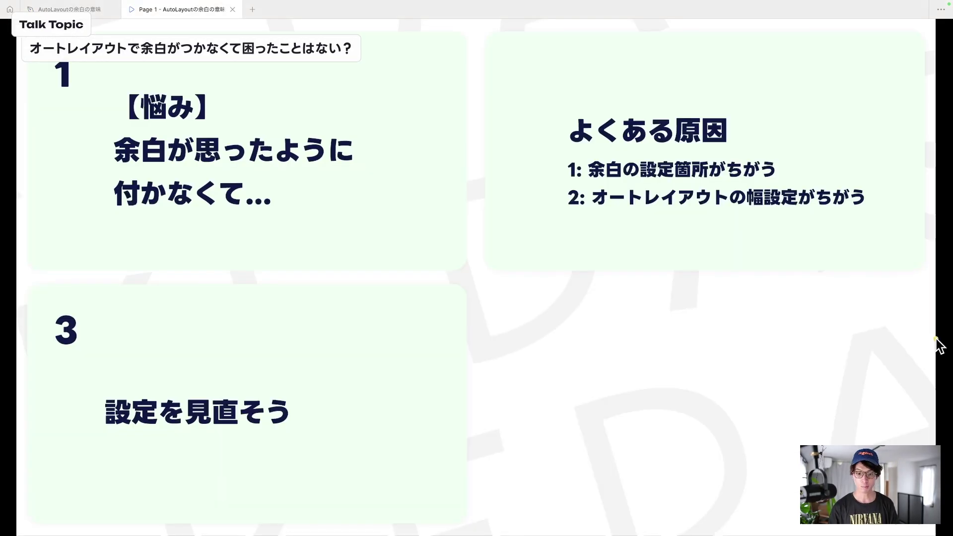
drag(357, 219, 107, 298)
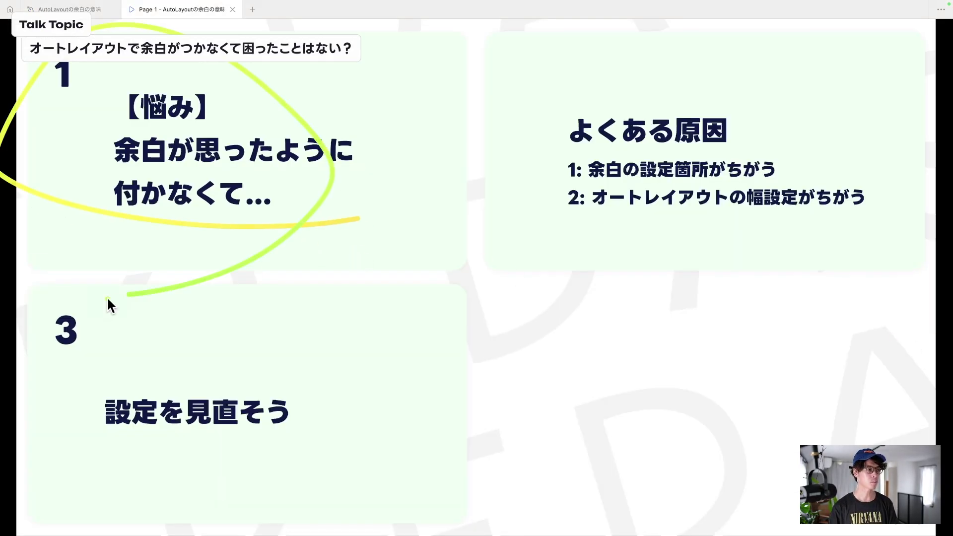
drag(245, 260, 268, 230)
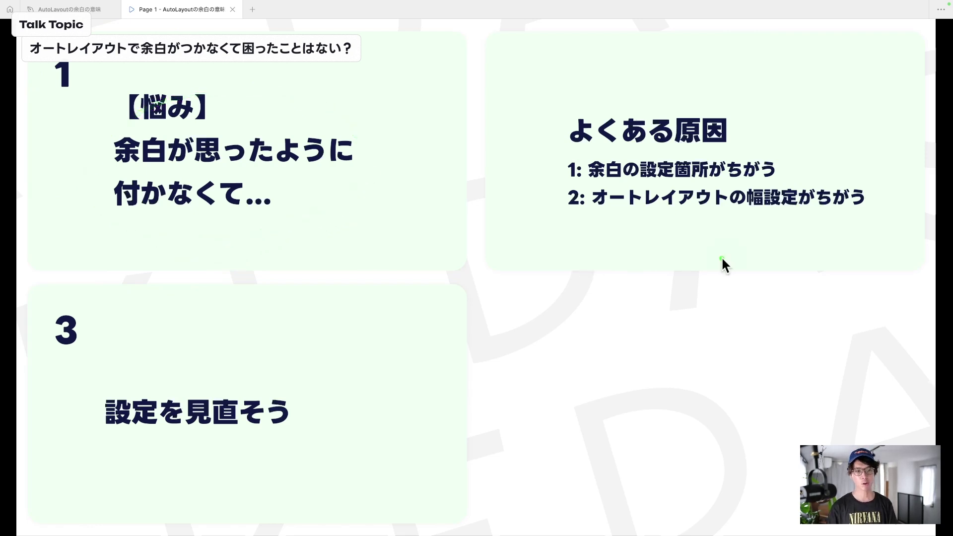
mouse_move(722, 256)
mouse_down()
mouse_move(813, 168)
mouse_move(739, 208)
mouse_up()
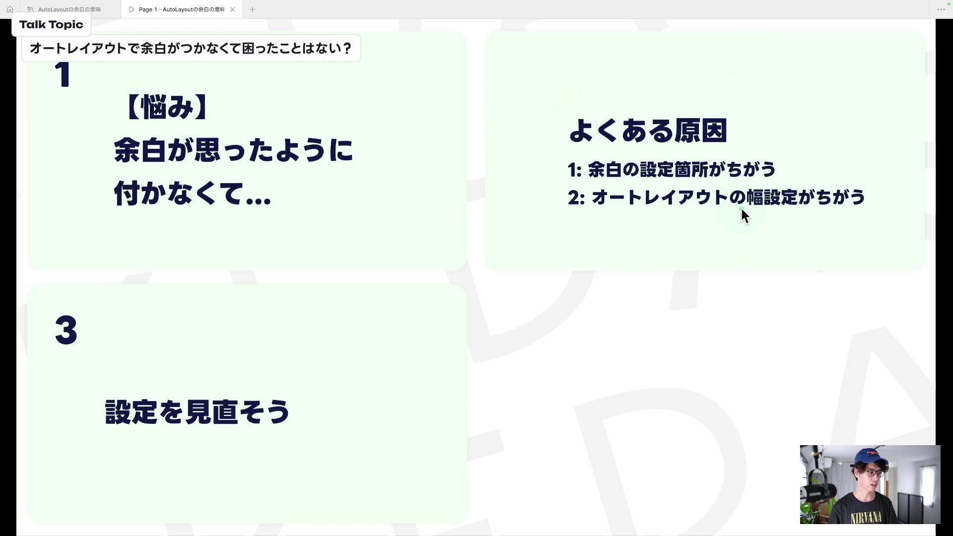
drag(675, 211, 555, 122)
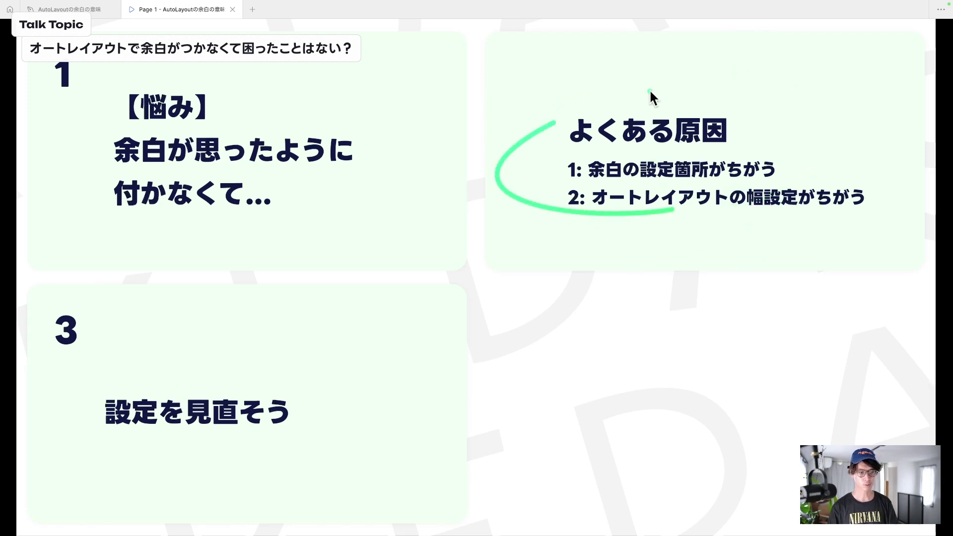
drag(652, 97, 576, 271)
drag(590, 182, 693, 181)
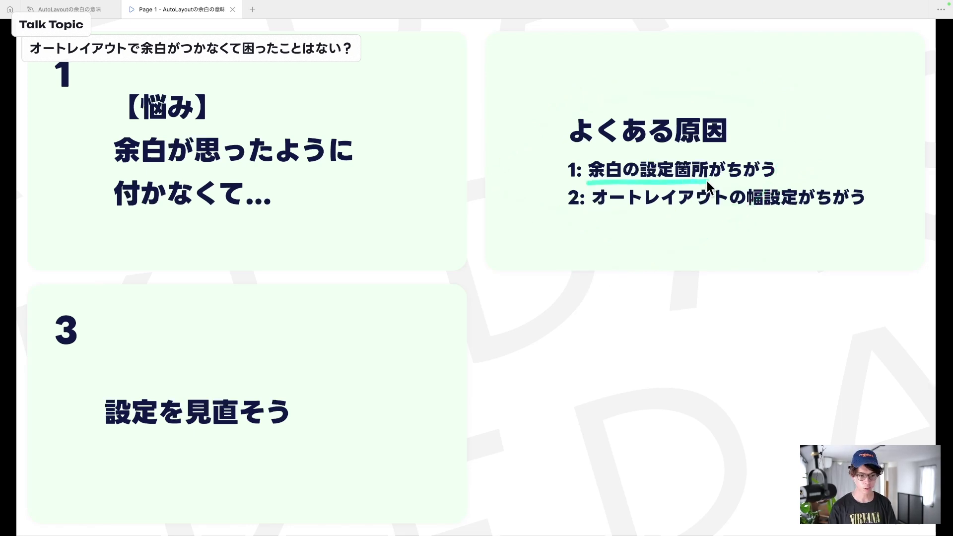
drag(593, 214, 774, 216)
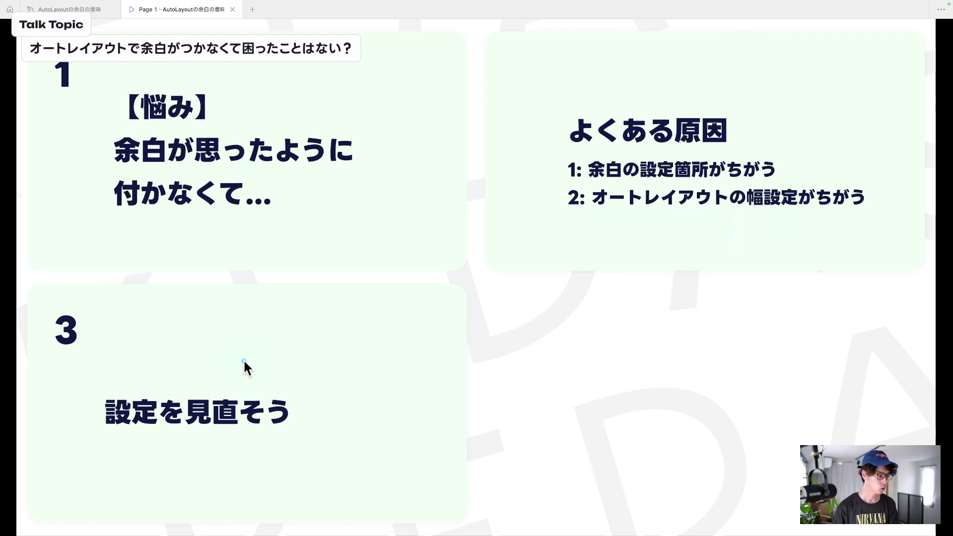
drag(155, 436, 287, 397)
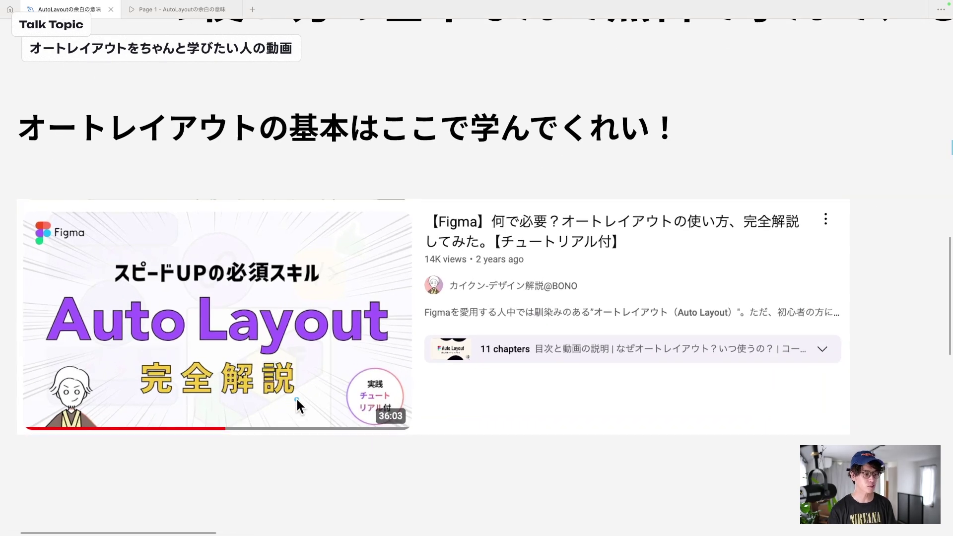
Step: Circle the Auto Layout 完全解説 video's thumbnail, title and upload age with the pen
mouse_move(297, 406)
mouse_down()
mouse_move(39, 370)
mouse_move(330, 405)
mouse_move(353, 375)
mouse_move(241, 402)
mouse_up()
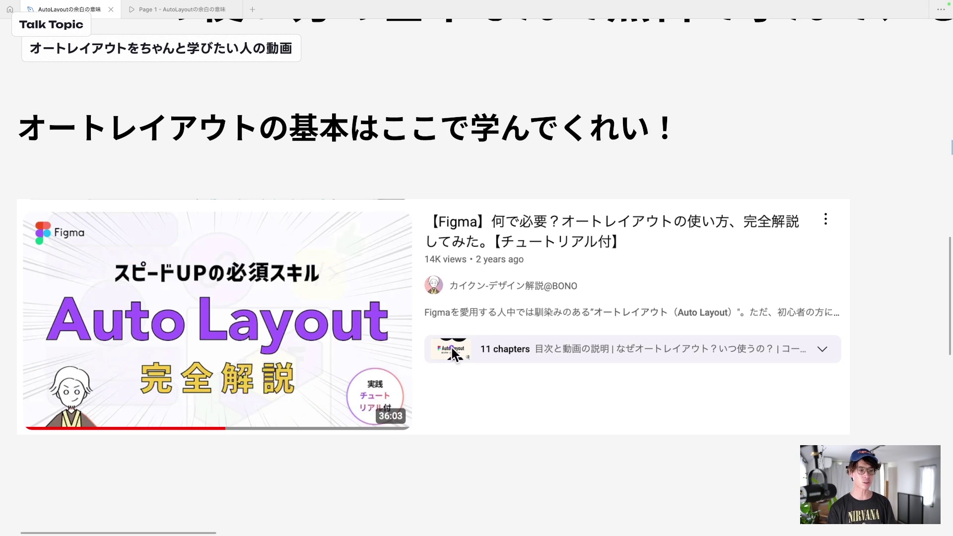
drag(481, 273, 559, 275)
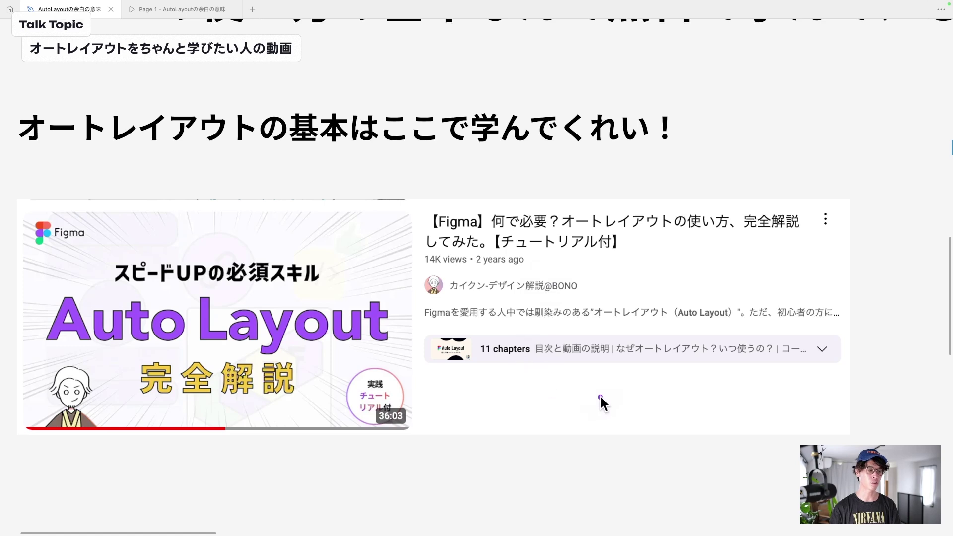
mouse_move(579, 403)
mouse_down()
mouse_move(627, 258)
mouse_move(322, 420)
mouse_up()
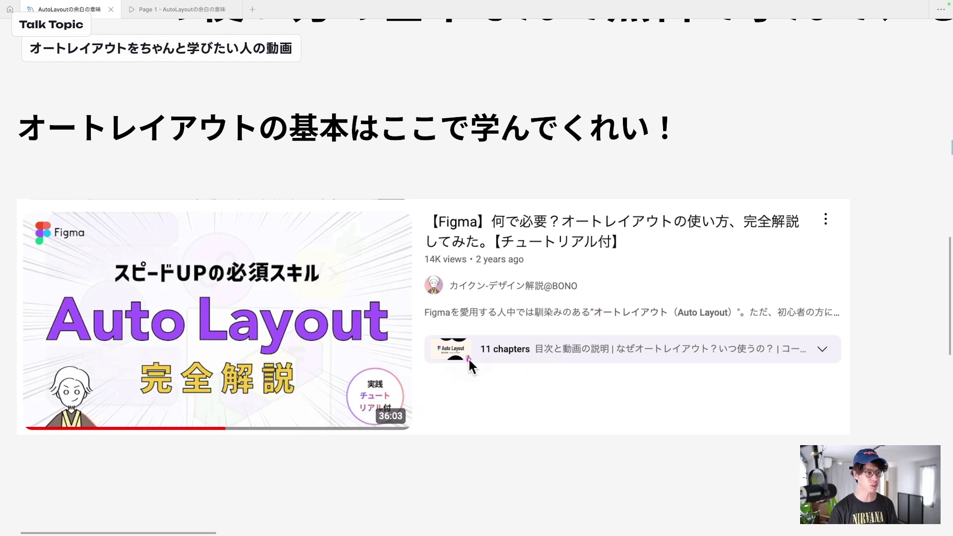
drag(520, 372, 401, 368)
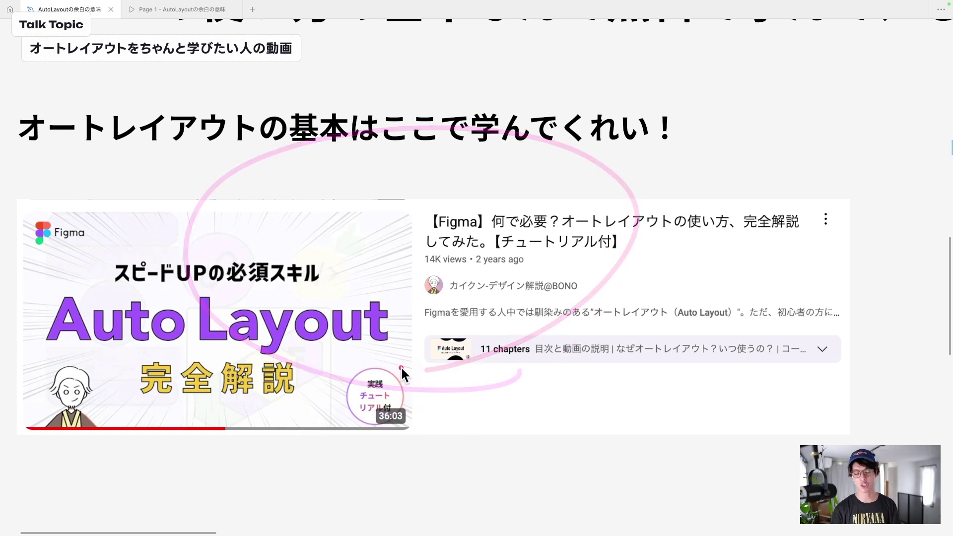
drag(415, 377, 357, 310)
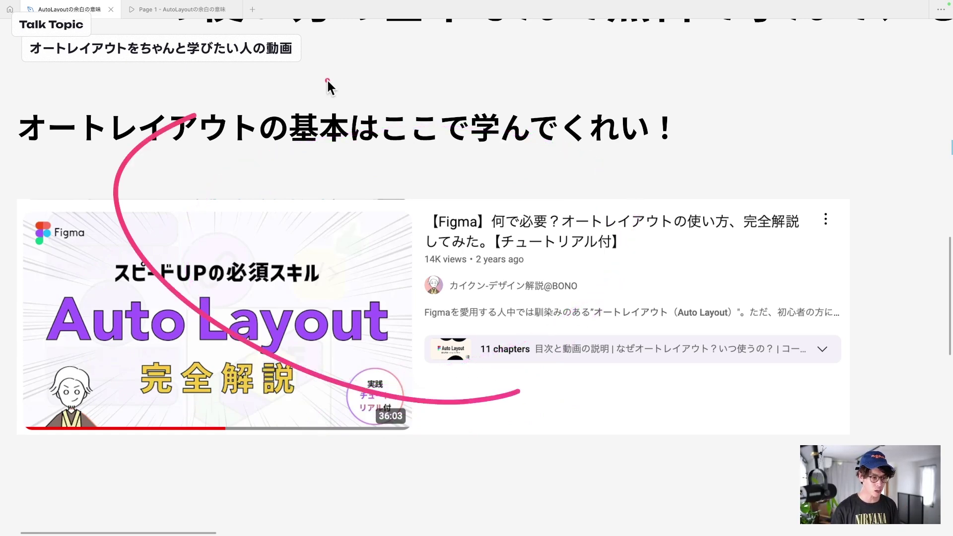
scroll(360, 314, down, 5)
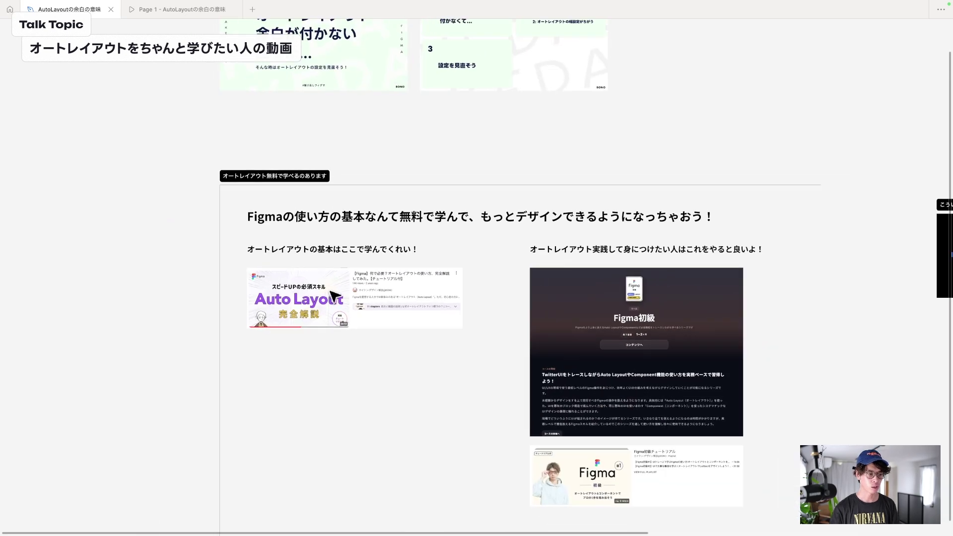
Step: Highlight the Figma初級 playlist card and underline its channel name
scroll(325, 308, up, 5)
scroll(489, 294, up, 2)
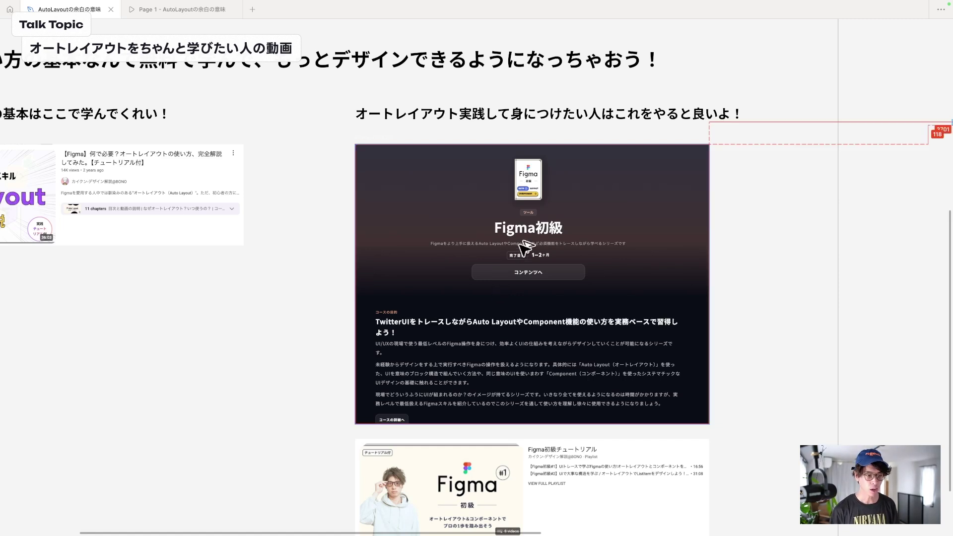
drag(481, 240, 458, 245)
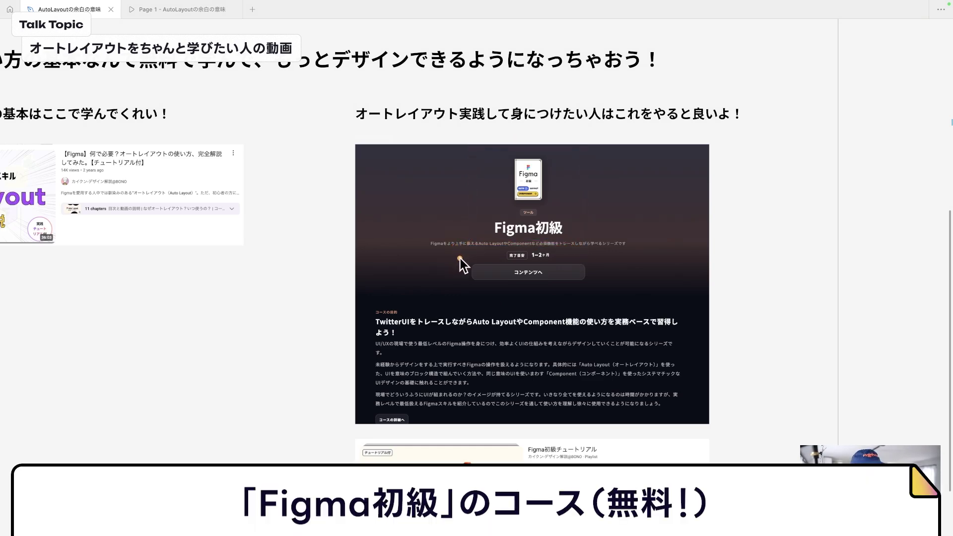
scroll(472, 273, down, 5)
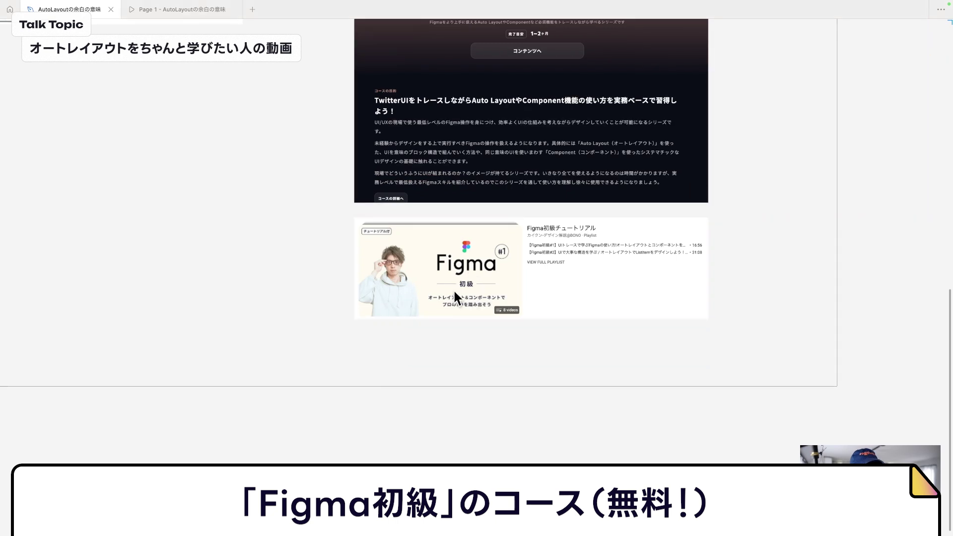
drag(360, 321, 654, 316)
drag(717, 210, 363, 213)
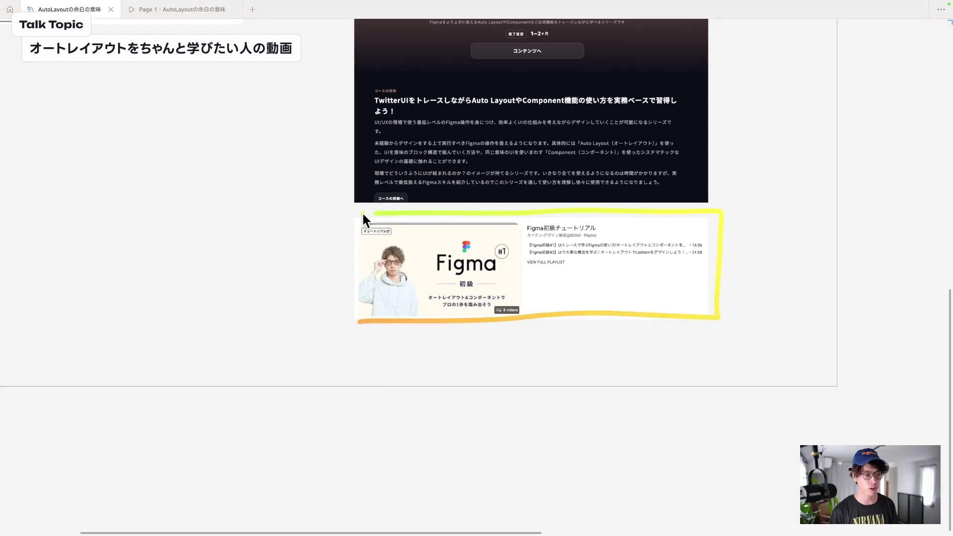
drag(525, 234, 558, 236)
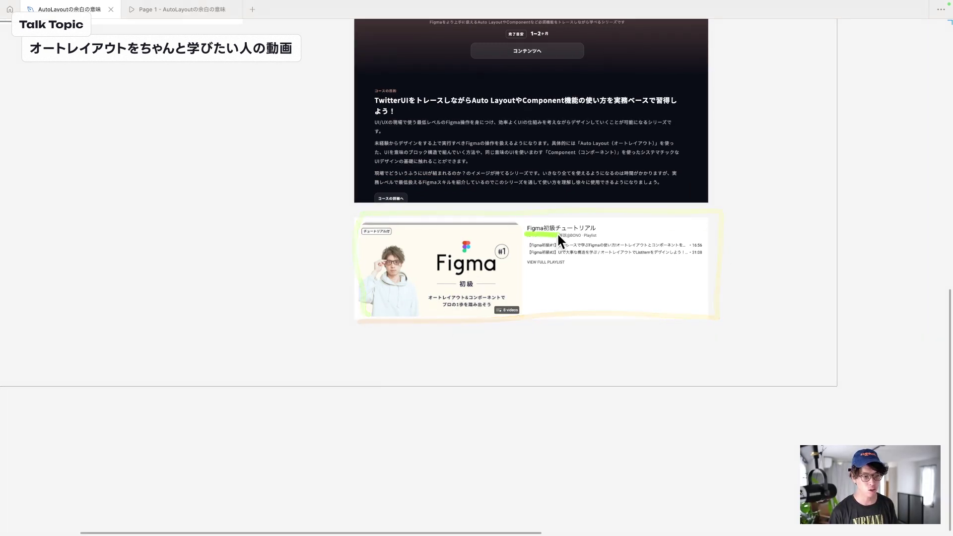
Step: Circle the Figma playlist thumbnail, then zoom to fit the Figma初級 course frame with Shift+2
click(612, 237)
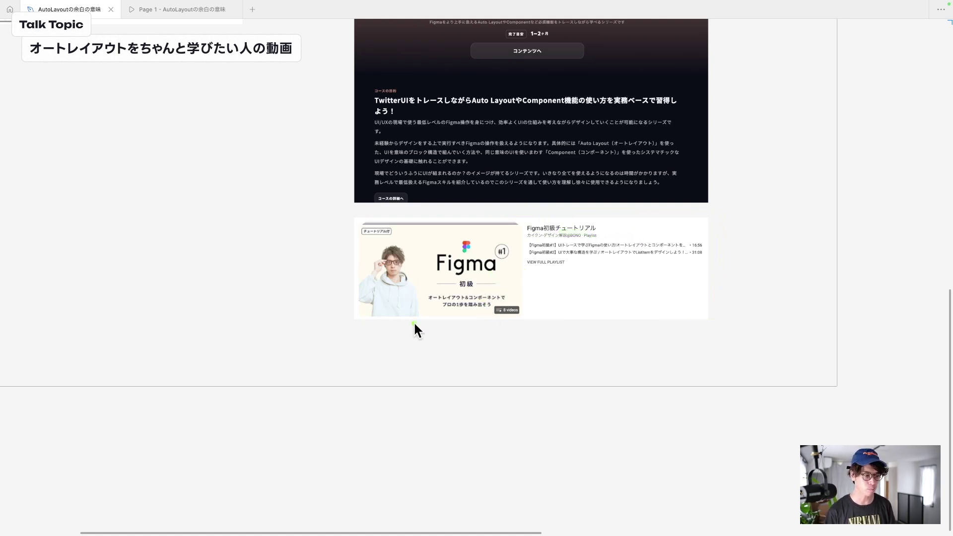
drag(415, 328, 452, 334)
drag(512, 291, 449, 370)
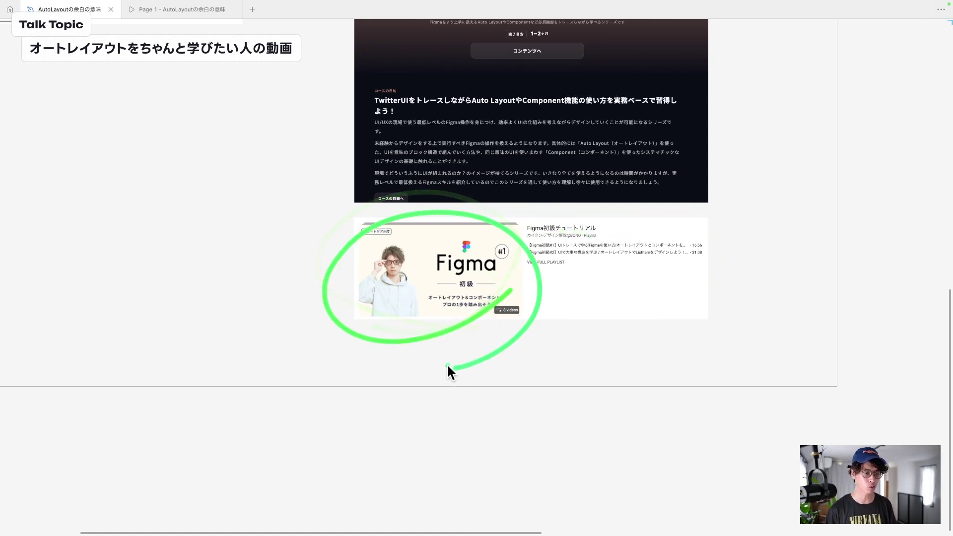
scroll(504, 334, up, 5)
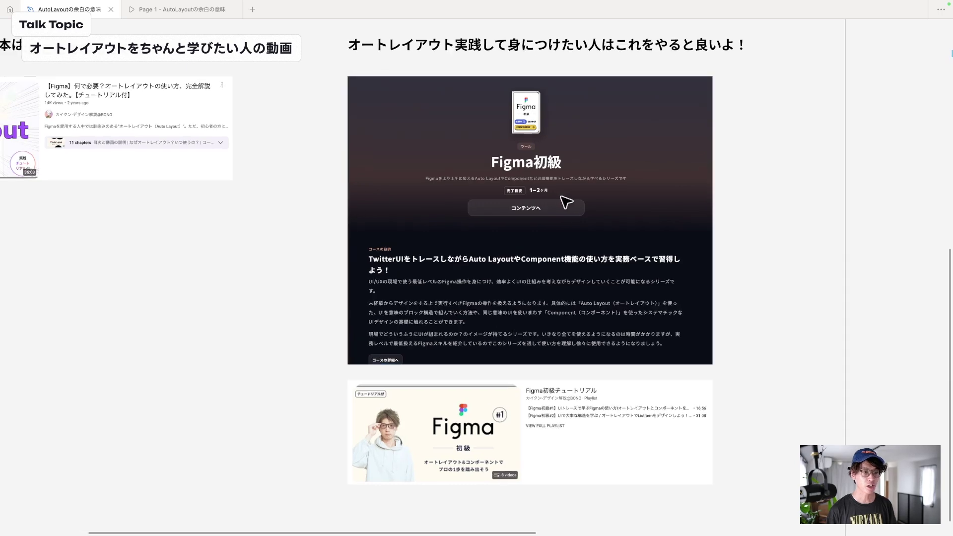
key(shift+2)
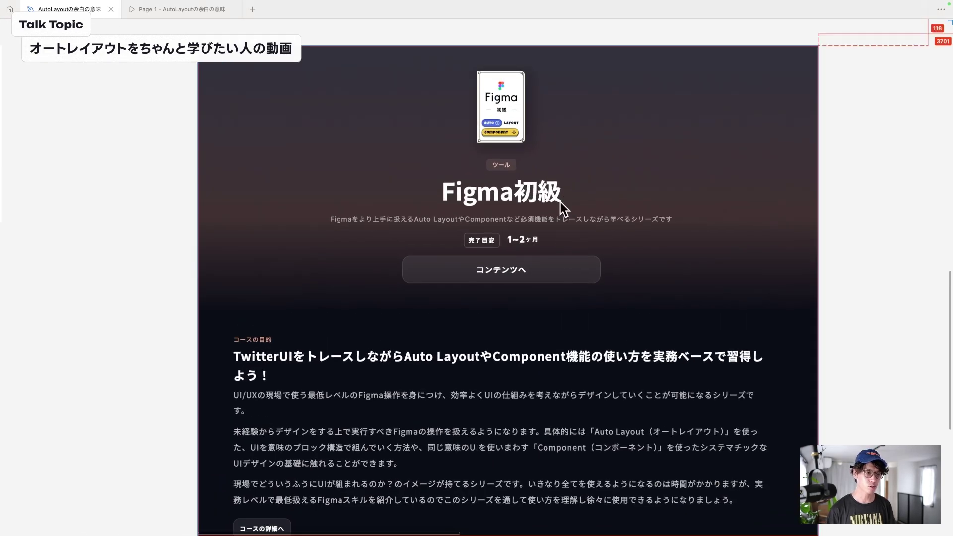
Step: Circle the Figma初級 header and course card, then zoom out to show the full recommendations frame
mouse_move(385, 334)
mouse_down()
mouse_move(611, 259)
mouse_move(323, 347)
mouse_up()
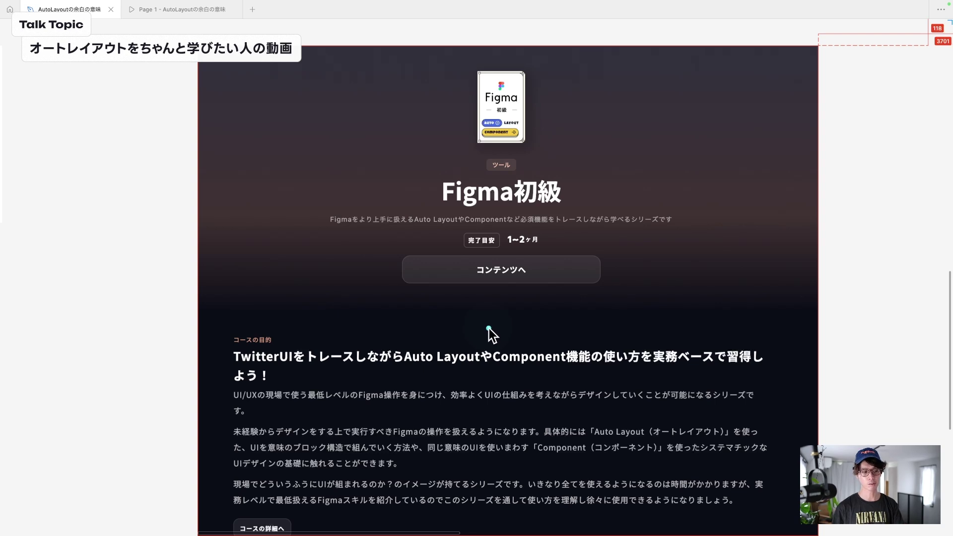
mouse_move(465, 122)
mouse_down()
mouse_move(590, 78)
mouse_move(234, 170)
mouse_move(370, 52)
mouse_up()
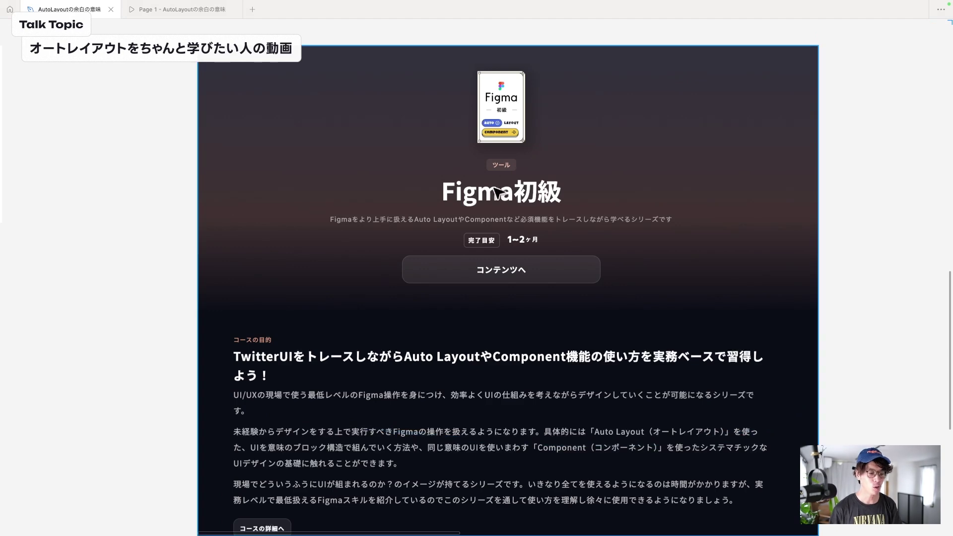
scroll(499, 194, down, 5)
scroll(486, 199, down, 1)
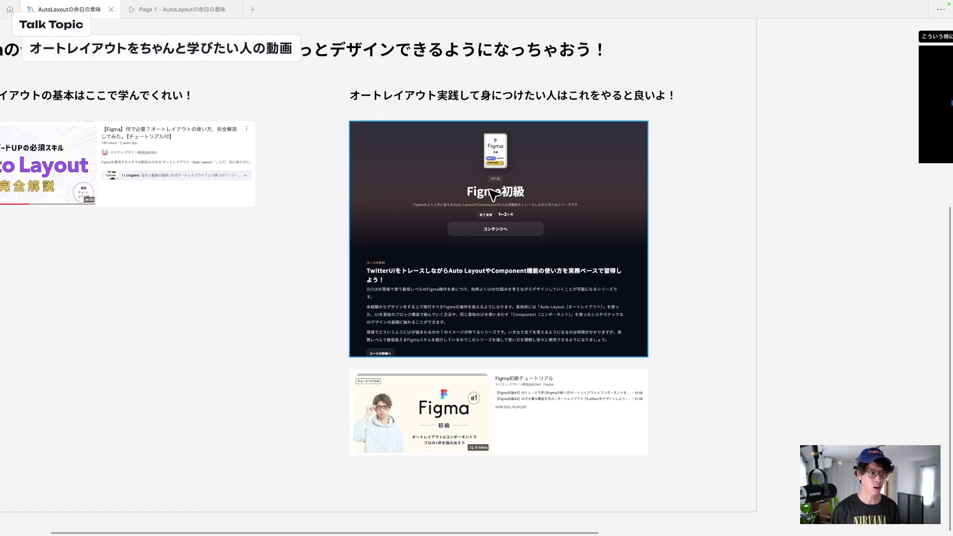
scroll(493, 195, down, 3)
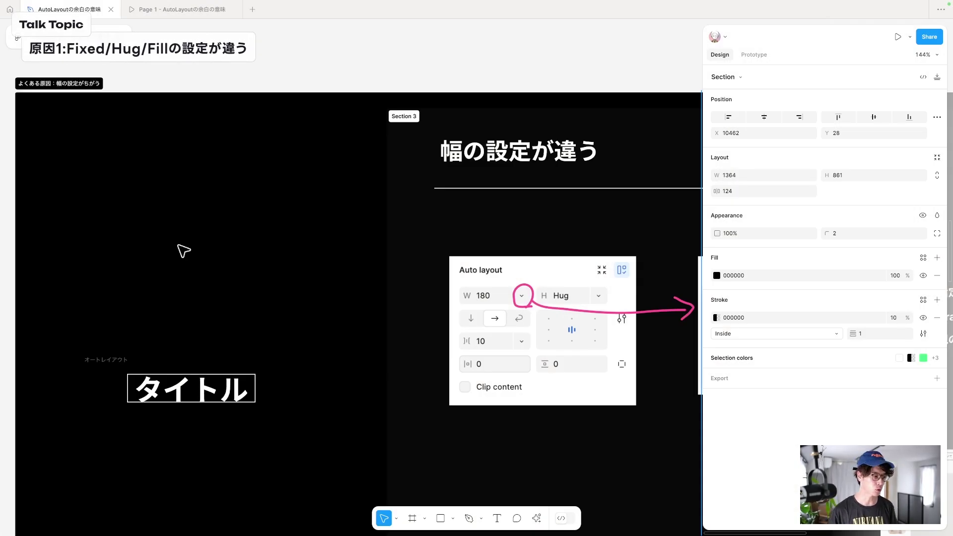
Step: Pan to the 幅の設定が違う section and zoom in on the タイトル auto-layout example
scroll(208, 252, down, 2)
scroll(208, 252, left, 2)
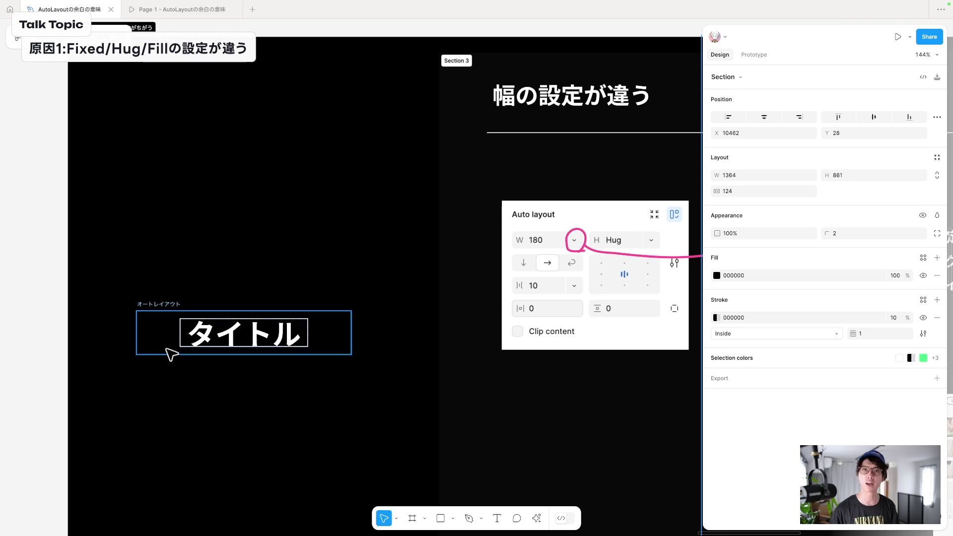
scroll(173, 354, up, 3)
scroll(173, 353, up, 2)
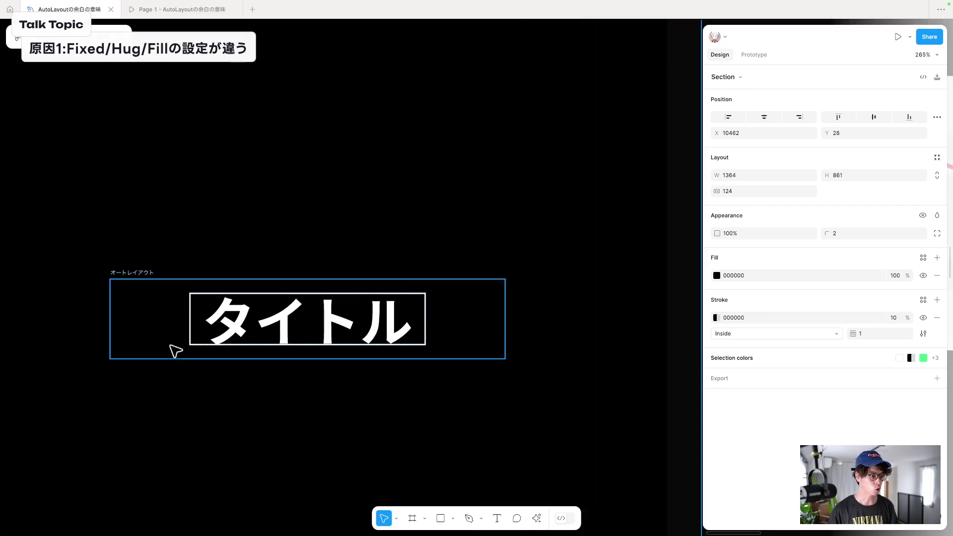
Step: Screenshot the タイトル frame's Auto layout settings and paste the image below the example
click(194, 342)
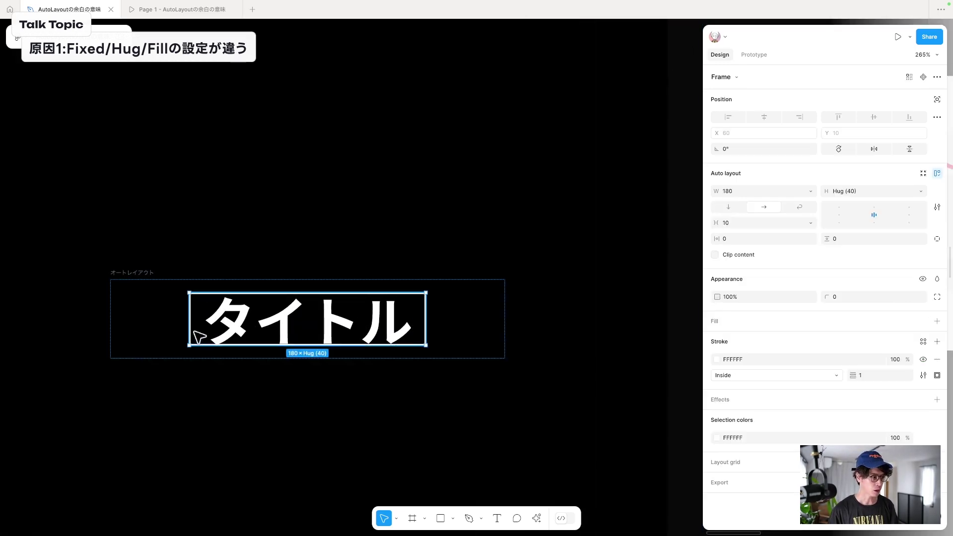
scroll(196, 334, up, 3)
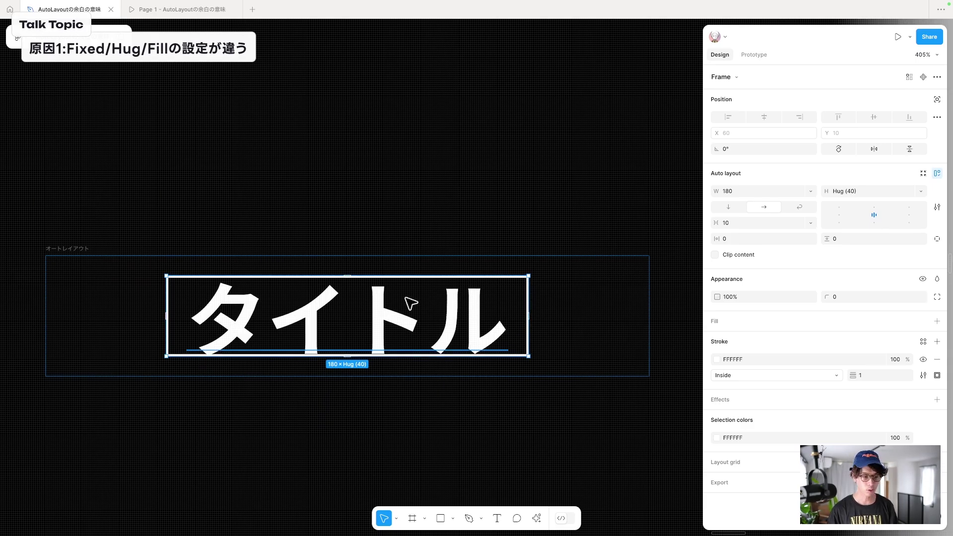
key(super+shift+4)
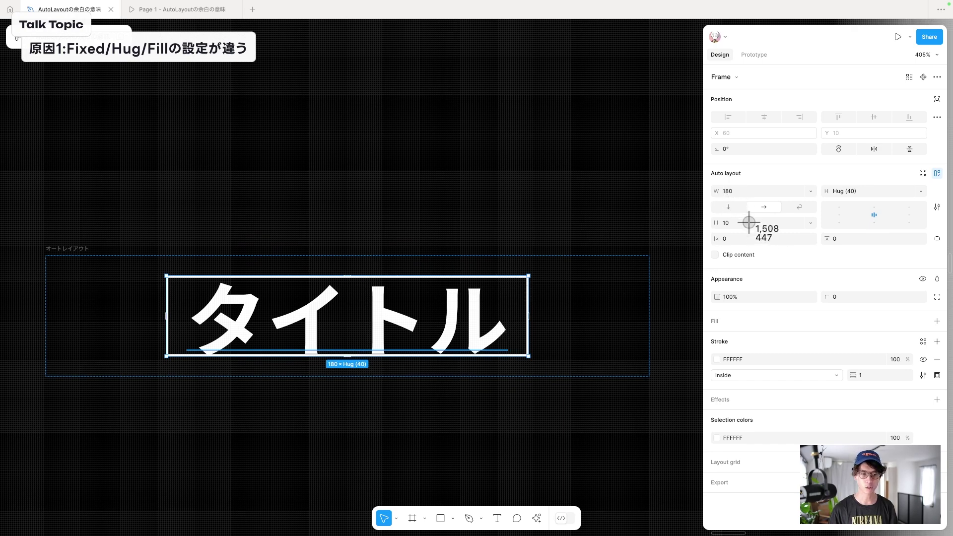
mouse_move(705, 164)
mouse_down()
mouse_move(744, 192)
mouse_move(952, 280)
mouse_up()
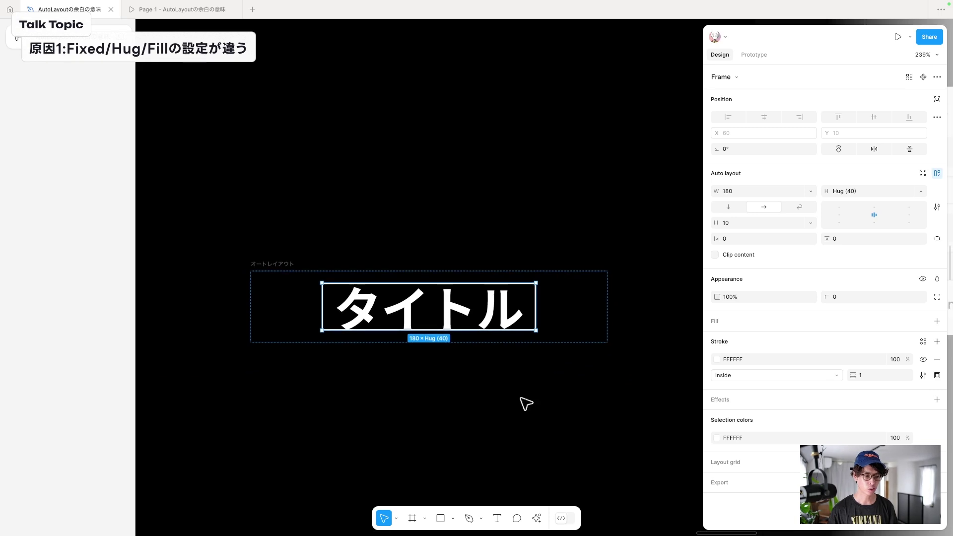
key(super+v)
drag(510, 370, 448, 283)
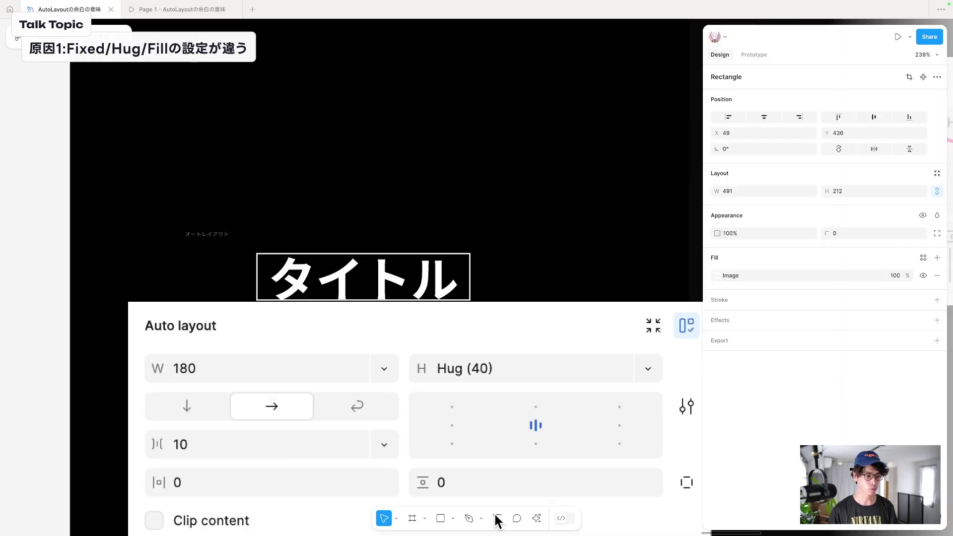
Step: Reposition the pasted settings screenshot on the slide and select the annotated image
scroll(449, 283, down, 3)
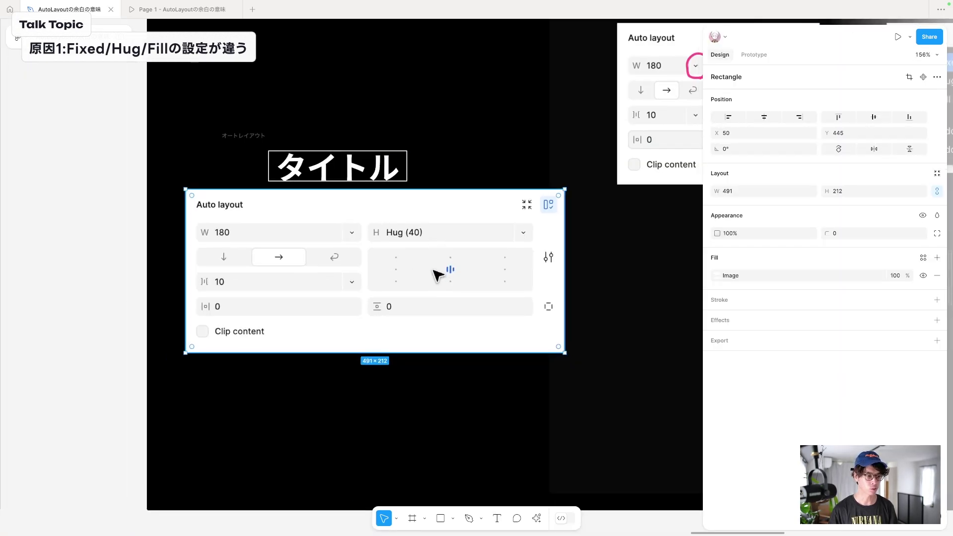
drag(438, 276, 385, 381)
scroll(470, 312, right, 5)
scroll(343, 204, up, 4)
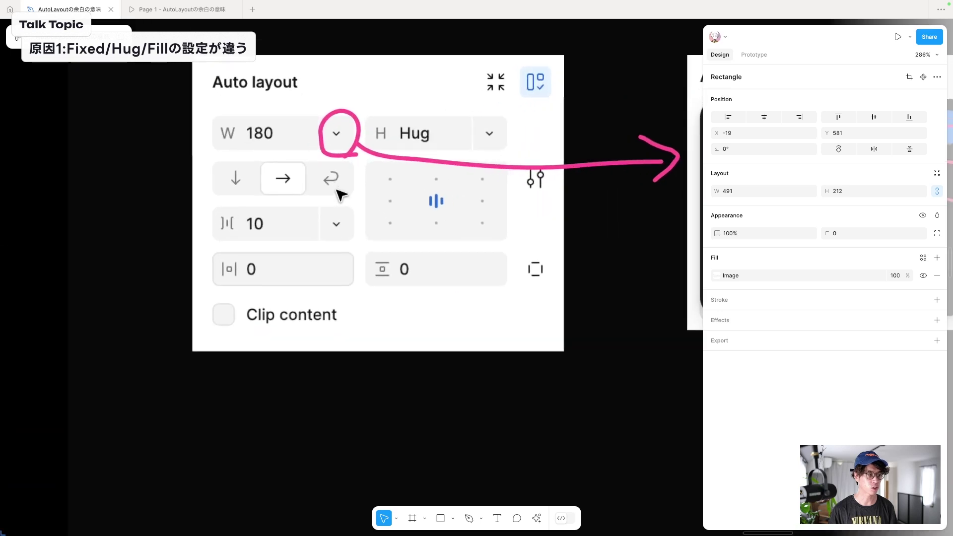
click(337, 202)
scroll(340, 203, up, 2)
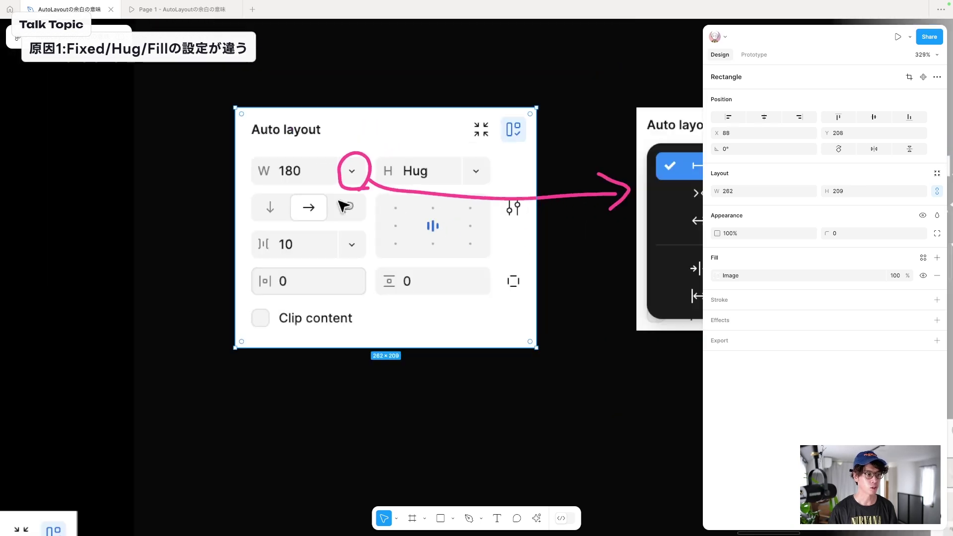
scroll(311, 188, up, 3)
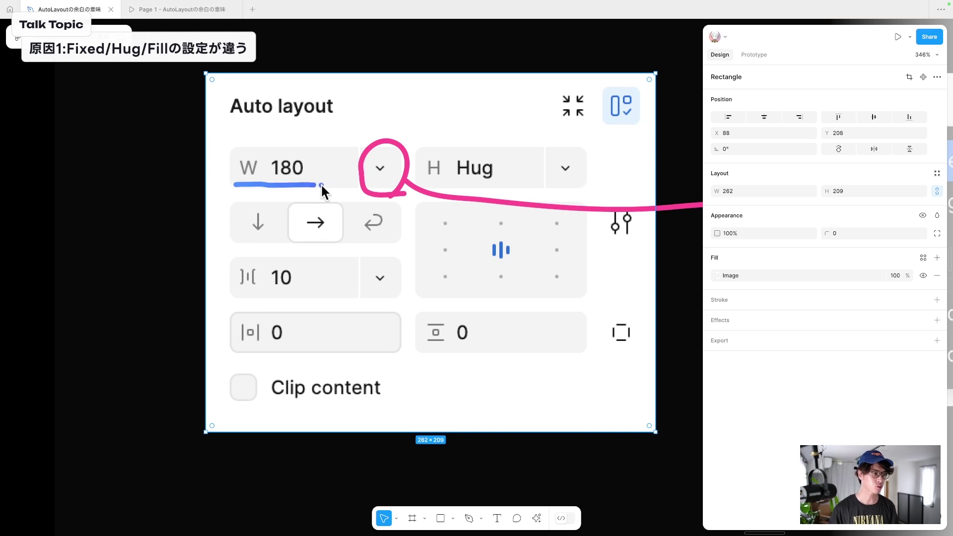
Step: Mark up the W 180 width and H Hug height settings in the screenshot
drag(389, 130, 263, 133)
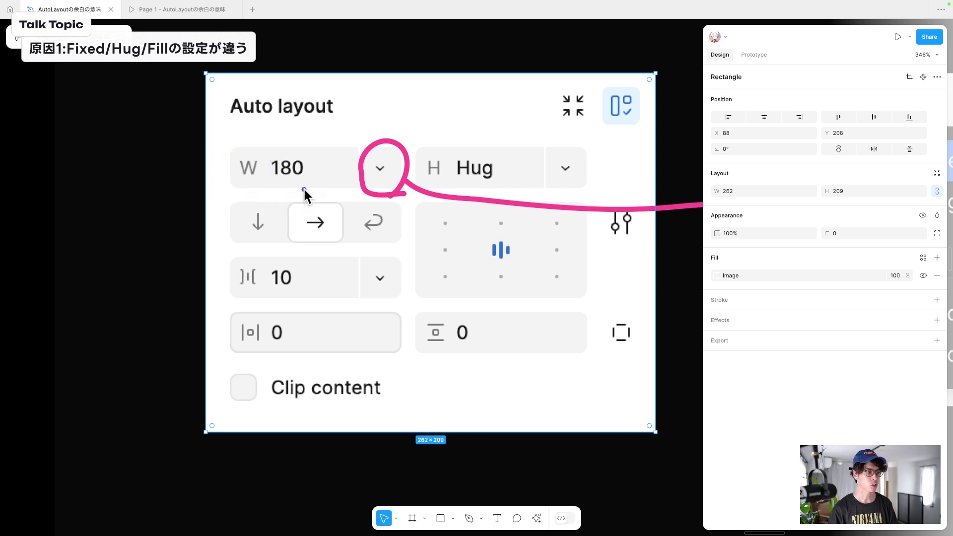
drag(243, 185, 378, 191)
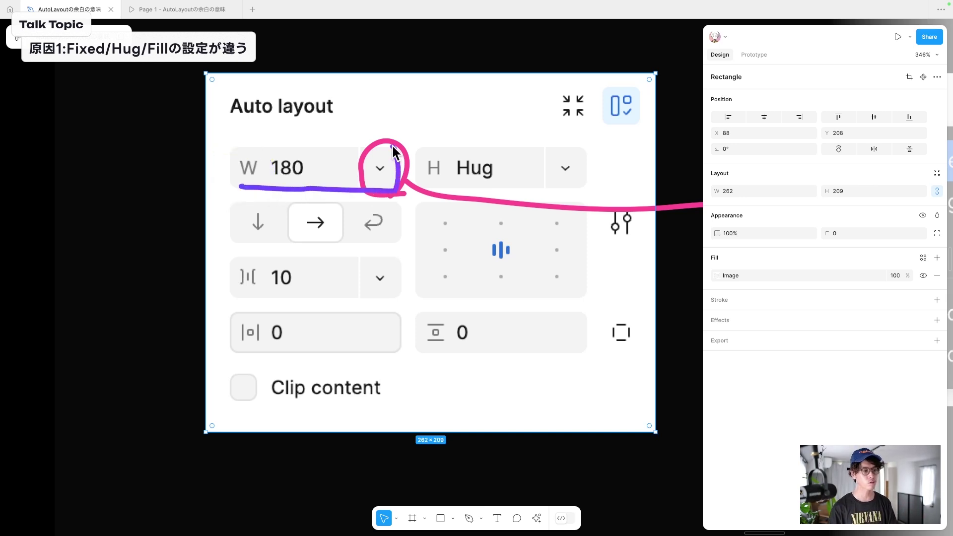
drag(393, 146, 234, 148)
drag(235, 184, 298, 189)
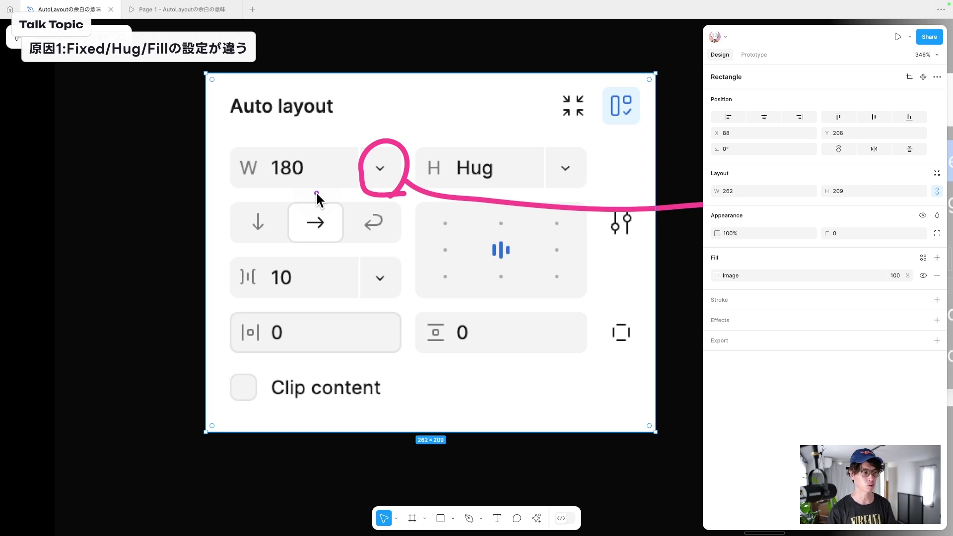
drag(232, 189, 343, 214)
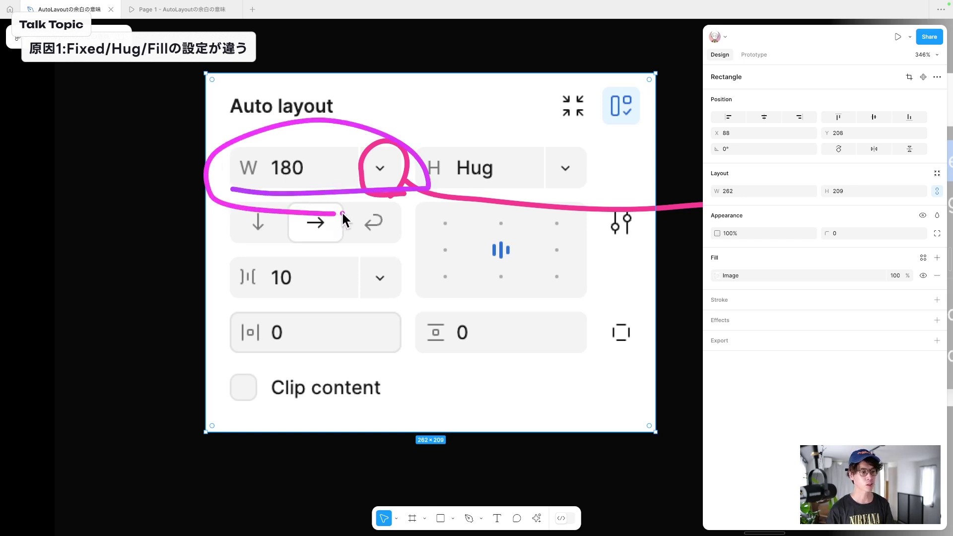
mouse_move(488, 190)
mouse_down()
mouse_move(458, 200)
mouse_move(437, 186)
mouse_up()
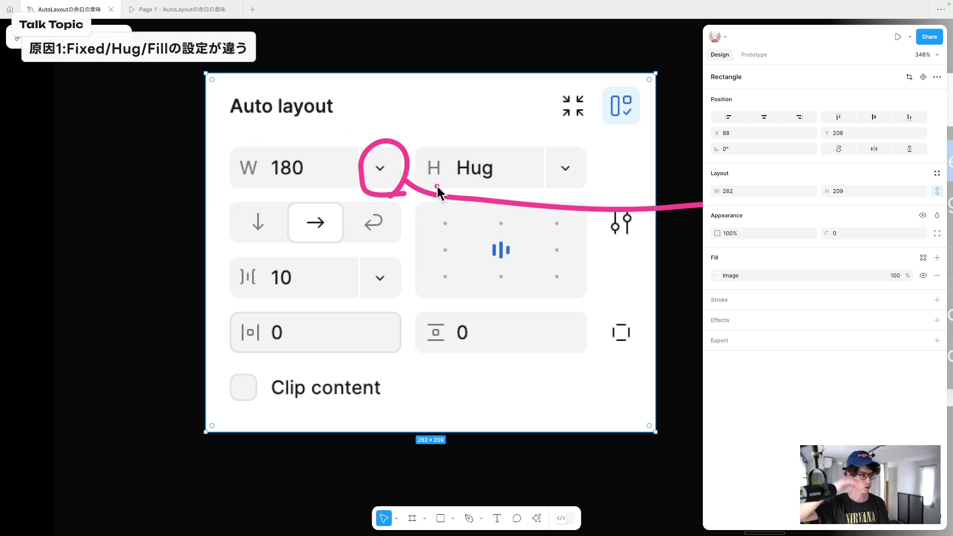
mouse_move(395, 187)
mouse_down()
mouse_move(244, 184)
mouse_move(389, 142)
mouse_move(391, 175)
mouse_up()
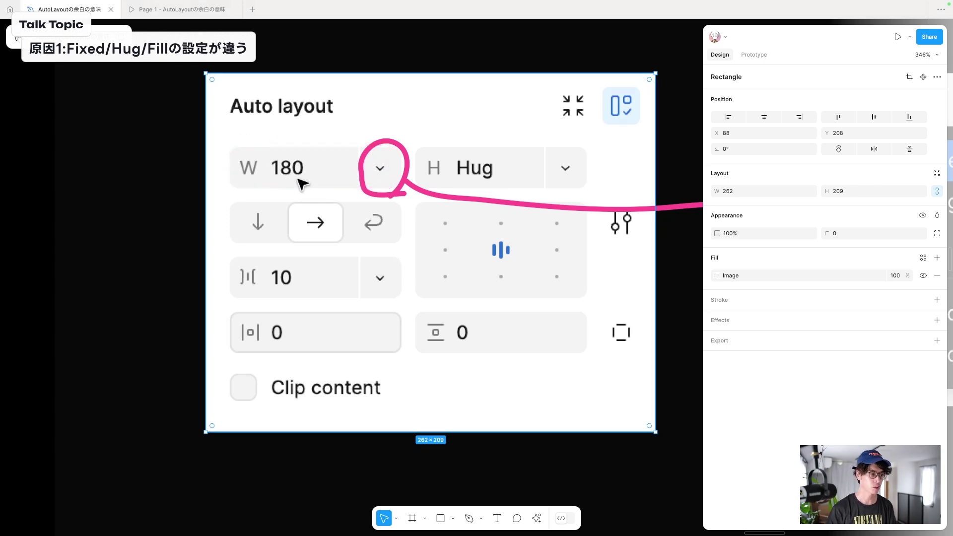
Step: Zoom out to about 59% to show the whole 幅の設定が違う slide
ctrl+scroll(338, 192, down, 5)
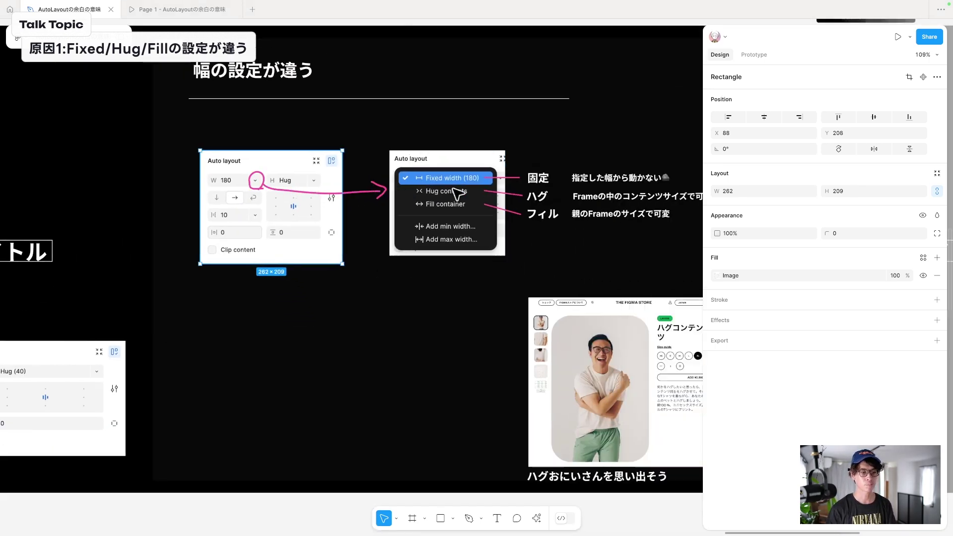
ctrl+scroll(456, 191, up, 2)
ctrl+scroll(449, 192, up, 5)
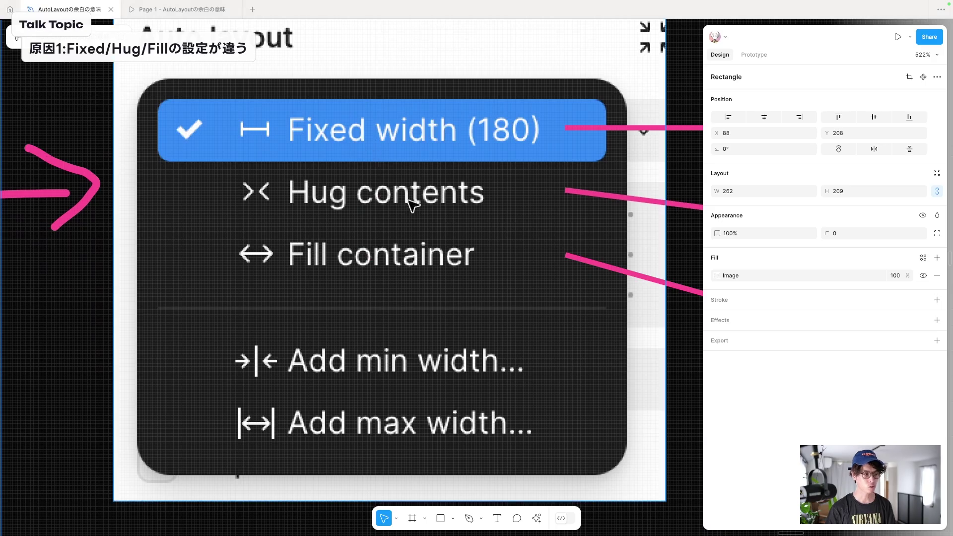
ctrl+scroll(462, 219, down, 5)
ctrl+scroll(466, 226, down, 3)
scroll(447, 233, left, 4)
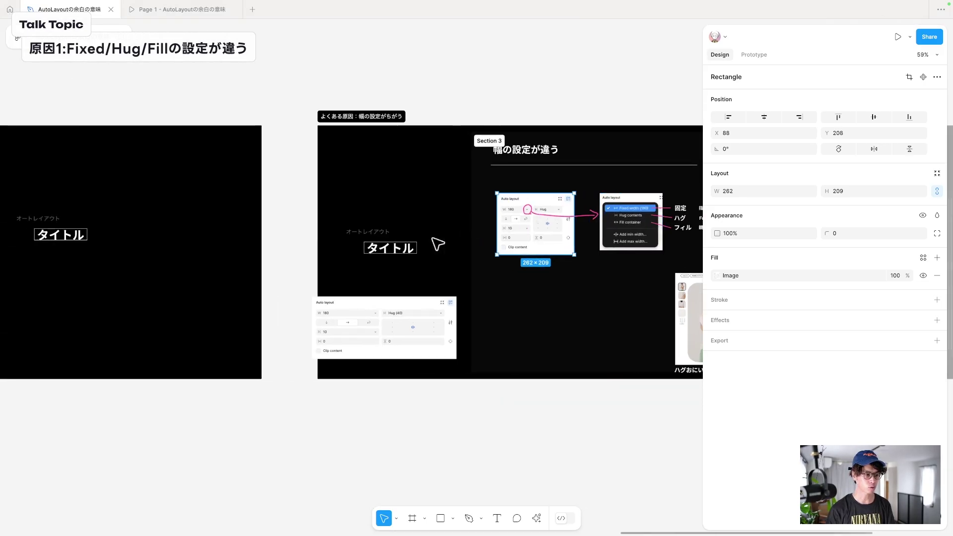
Step: Delete the small auto-layout screenshot and select the frame wrapping the タイトル text
click(333, 312)
key(Delete)
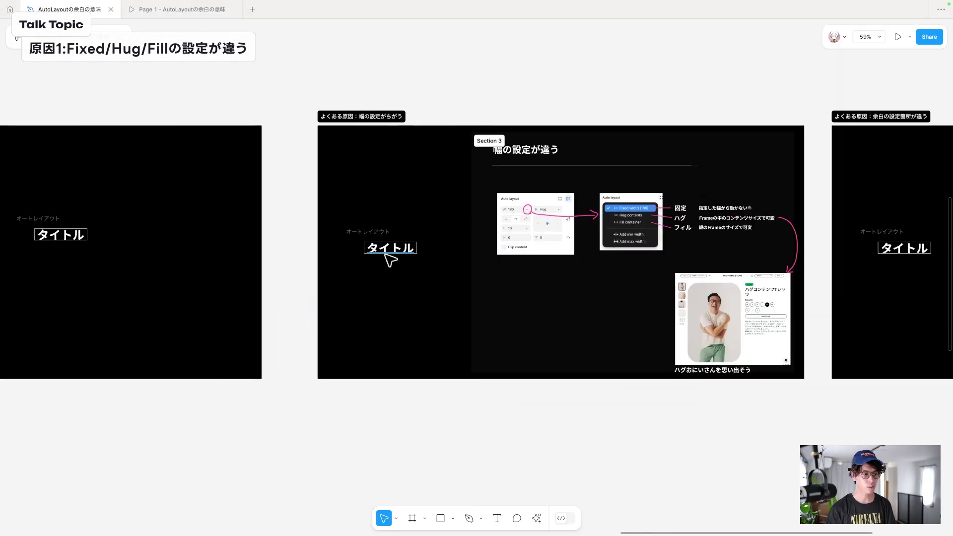
ctrl+scroll(389, 259, up, 5)
double_click(320, 207)
ctrl+scroll(278, 208, up, 3)
ctrl+scroll(213, 164, up, 1)
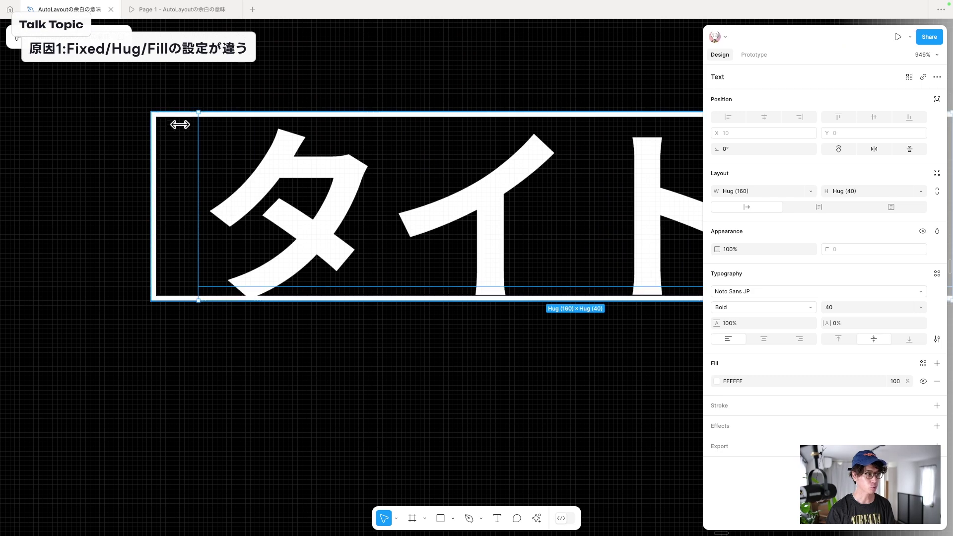
click(176, 212)
Step: Experiment with the タイトル frame's horizontal padding until the text overflows, settling on 160
drag(153, 207, 312, 211)
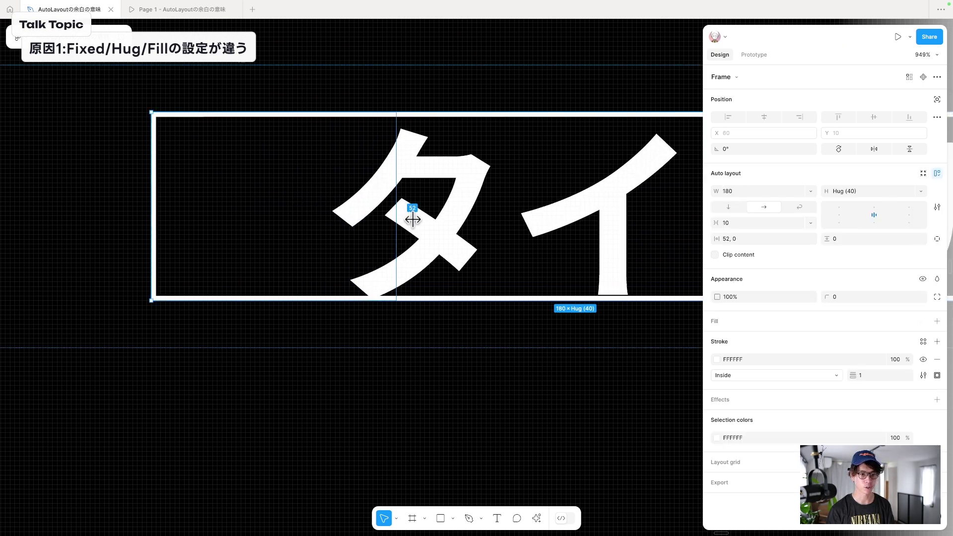
drag(311, 212, 277, 224)
ctrl+scroll(330, 243, down, 5)
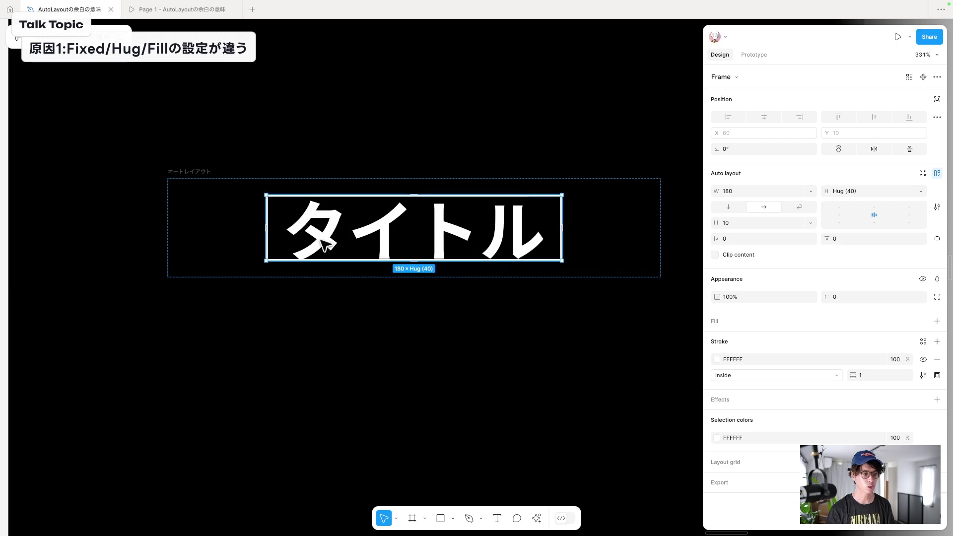
text(60)
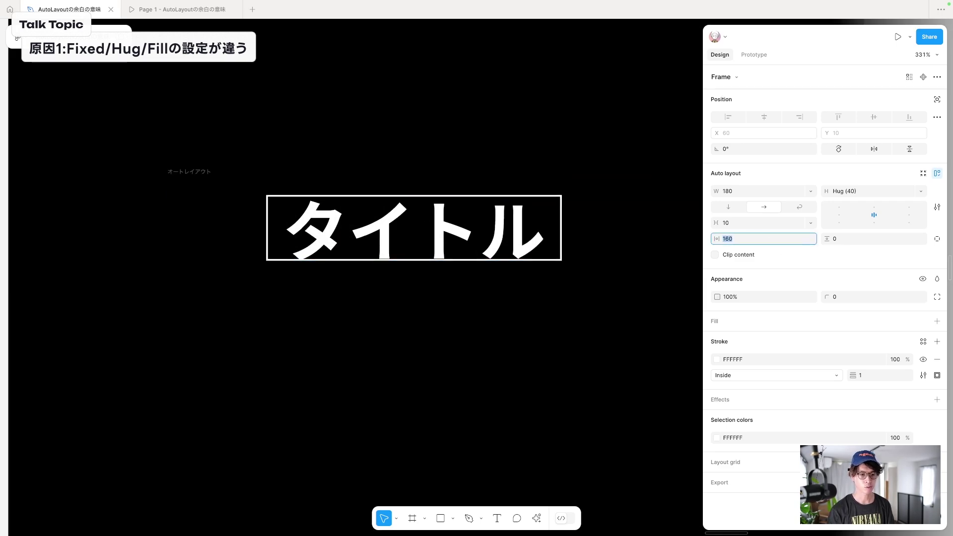
ctrl+scroll(496, 233, up, 1)
ctrl+scroll(546, 234, up, 4)
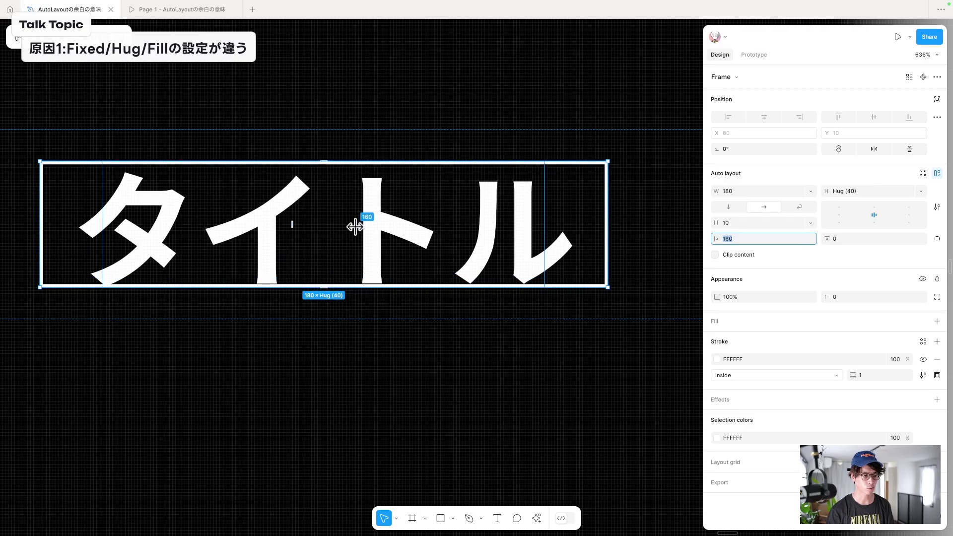
mouse_move(355, 227)
mouse_down()
mouse_move(217, 236)
mouse_move(447, 224)
mouse_up()
drag(40, 235, 461, 242)
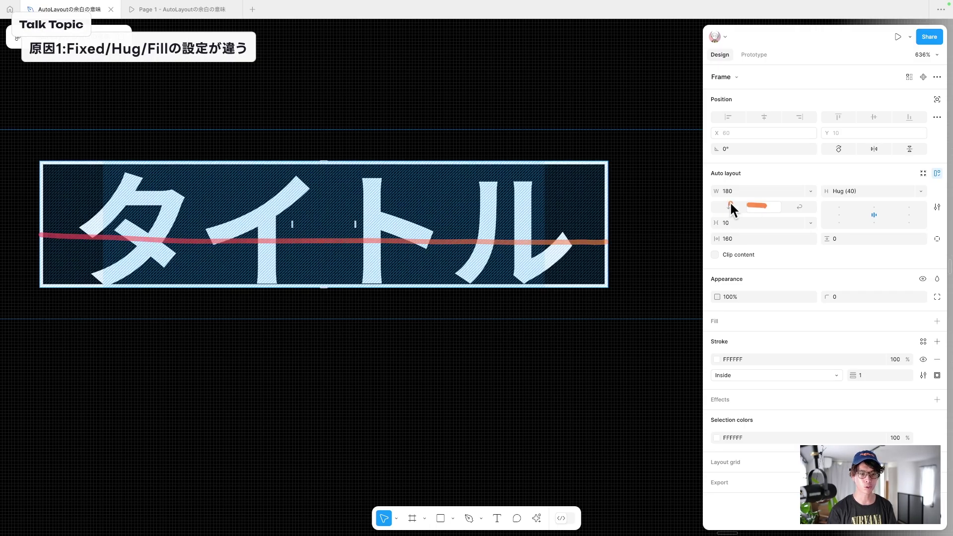
Step: Circle the fixed 180 width, then switch the frame's width to Hug contents
mouse_move(814, 171)
mouse_down()
mouse_move(705, 194)
mouse_move(792, 201)
mouse_up()
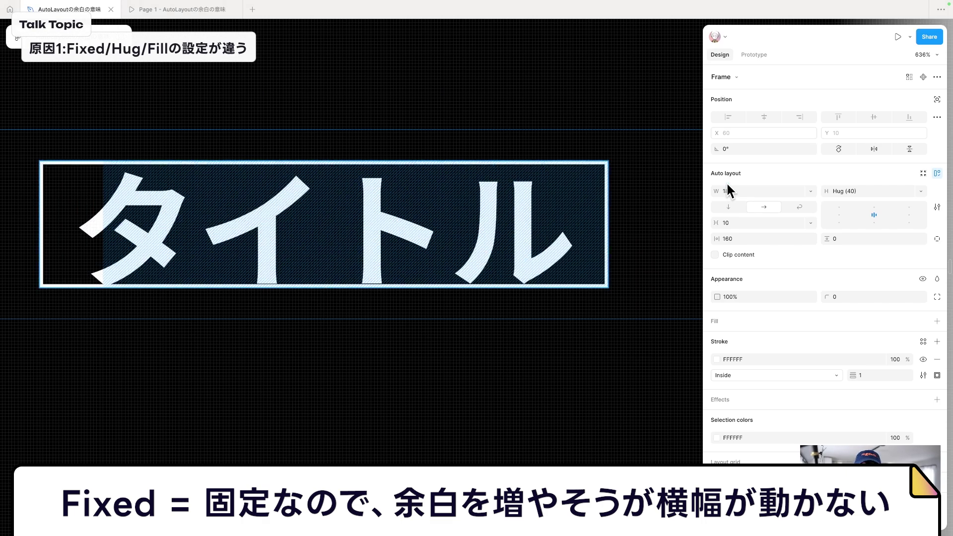
click(739, 237)
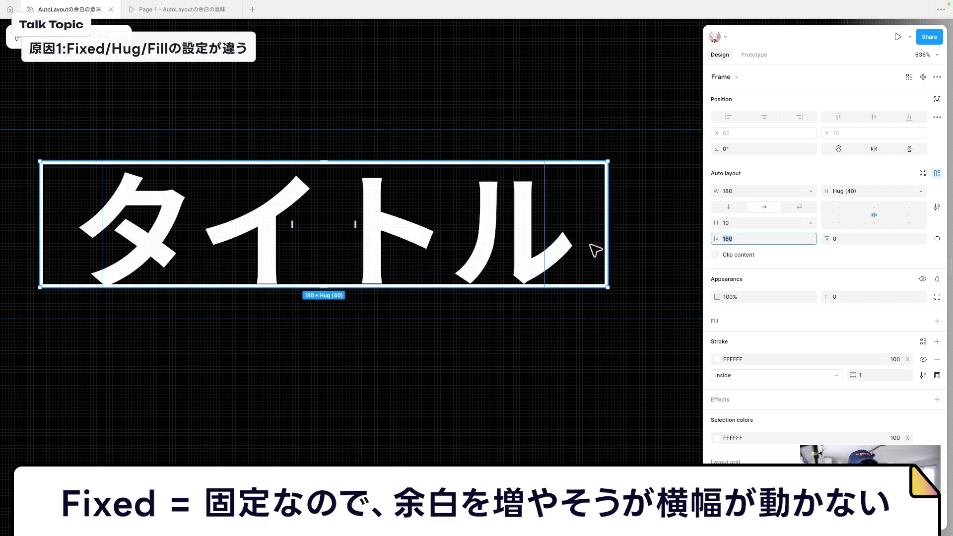
click(811, 191)
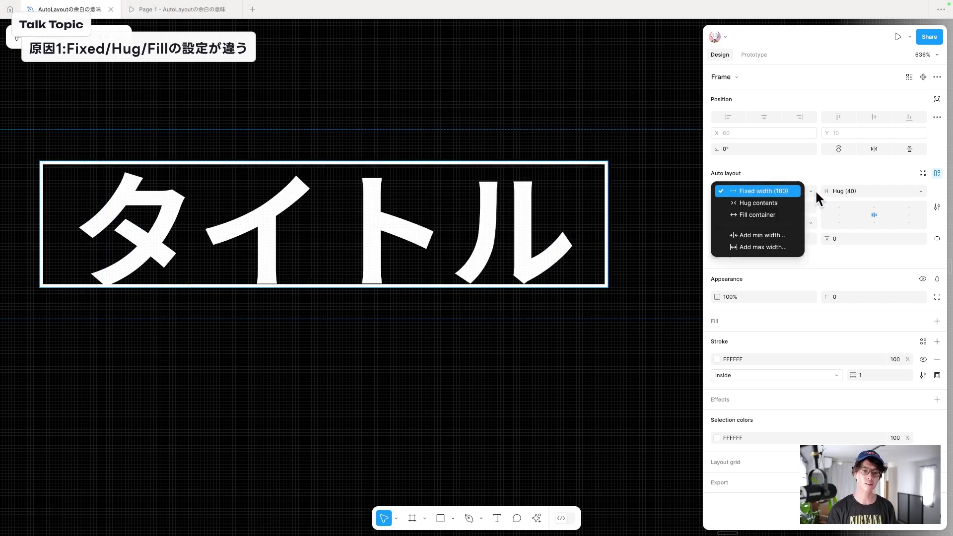
click(773, 204)
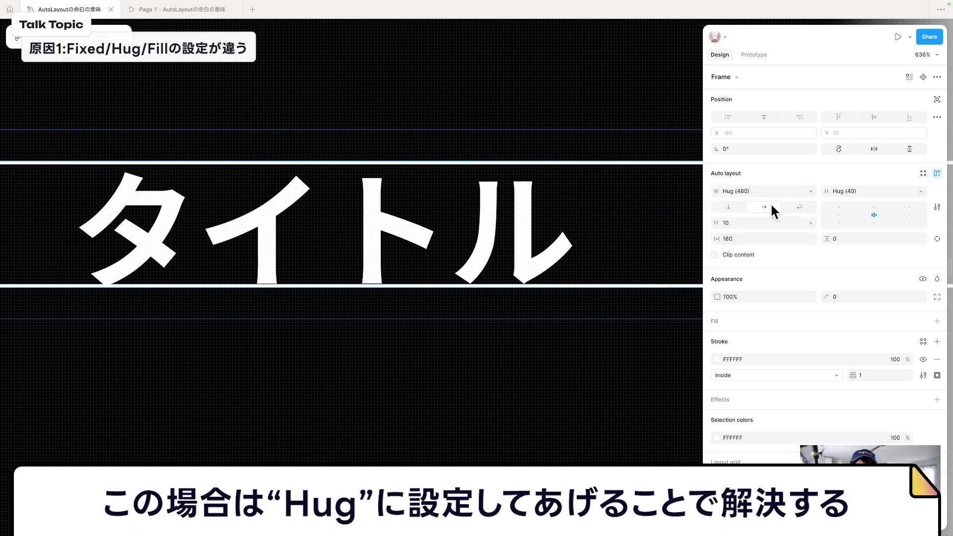
scroll(550, 236, down, 5)
ctrl+scroll(548, 236, down, 5)
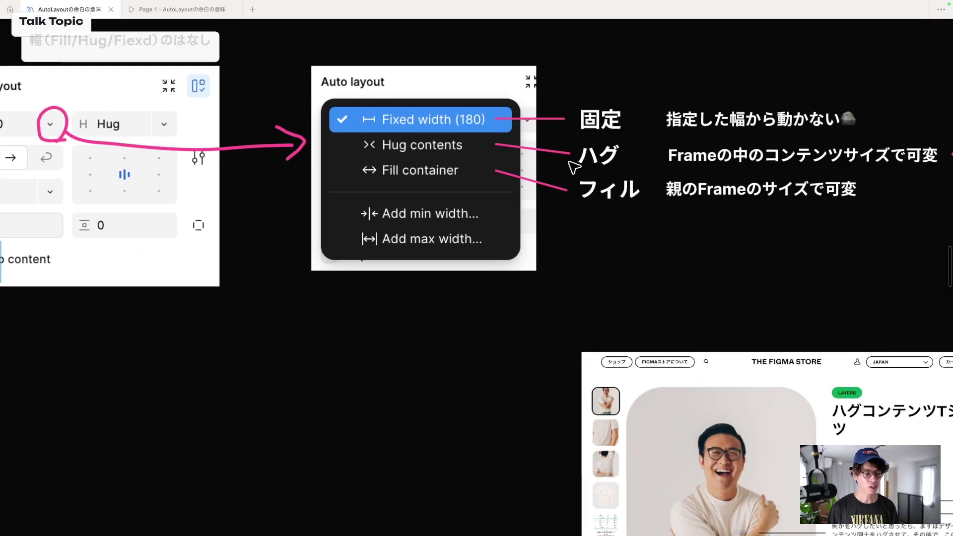
scroll(575, 168, right, 3)
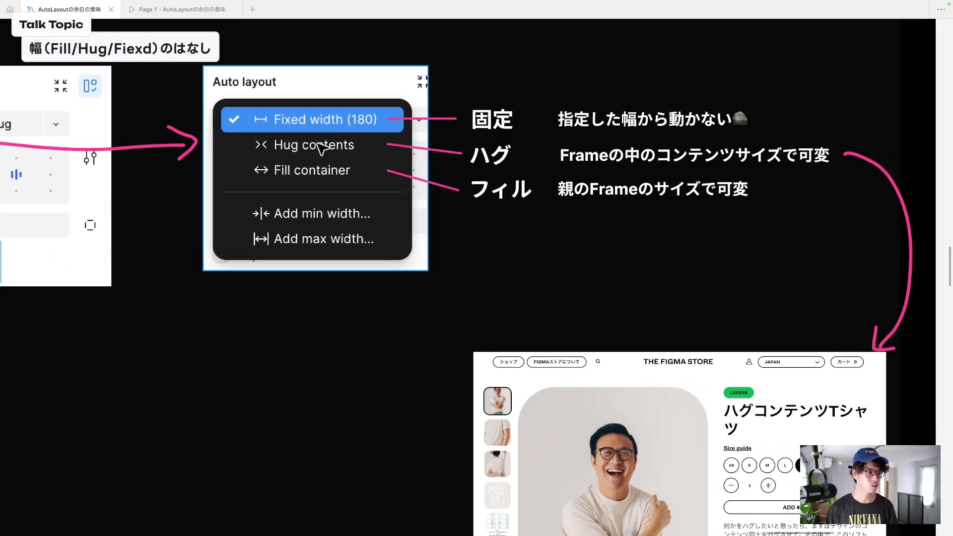
Step: Select the 固定 row and circle the ハグ and フィル labels with the marker
scroll(513, 119, up, 1)
ctrl+scroll(513, 119, up, 2)
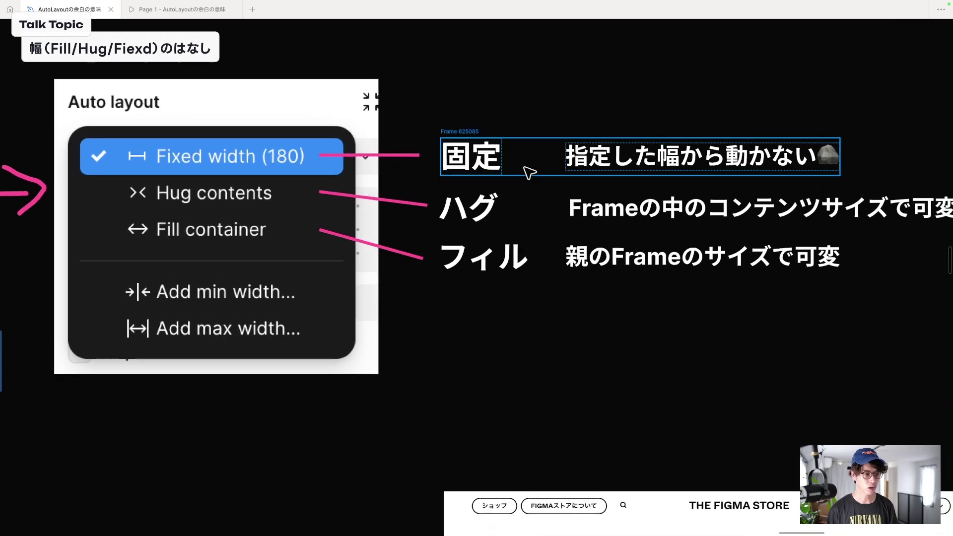
scroll(525, 169, right, 1)
click(495, 165)
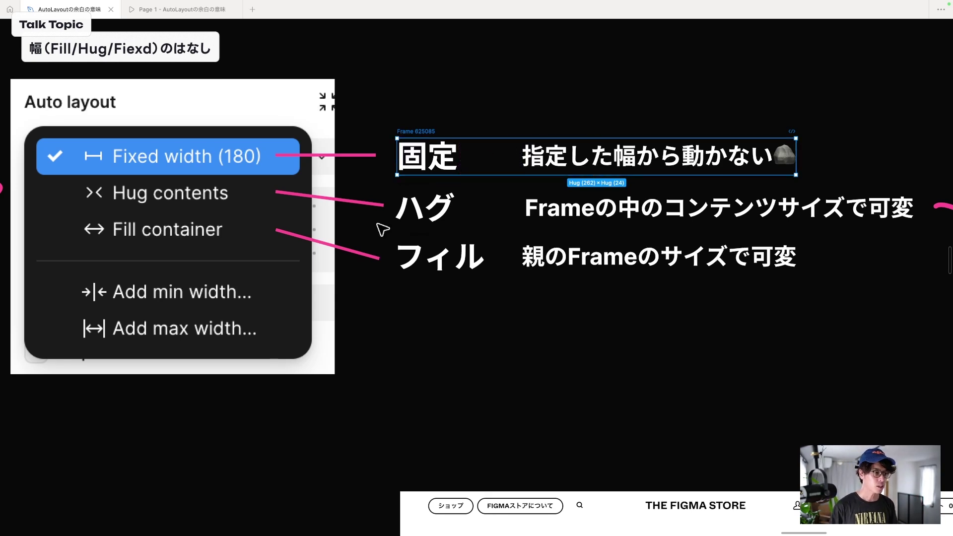
mouse_move(407, 192)
mouse_down()
mouse_move(389, 207)
mouse_move(381, 279)
mouse_move(502, 296)
mouse_move(490, 192)
mouse_up()
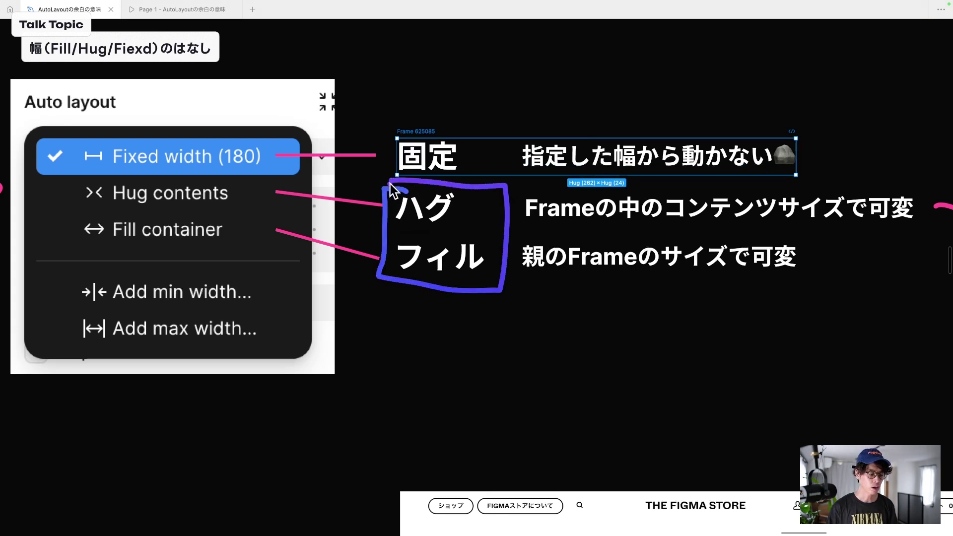
drag(458, 223, 432, 233)
drag(385, 258, 466, 272)
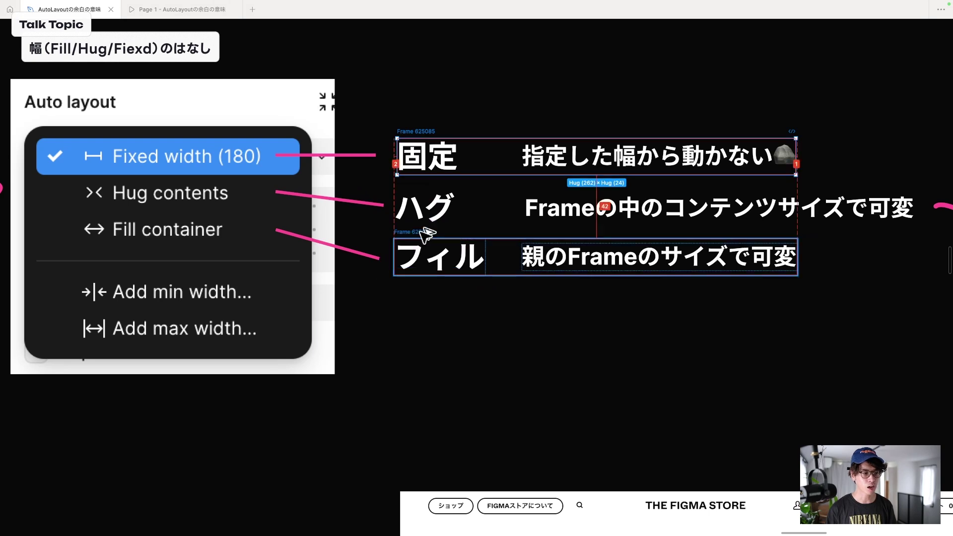
mouse_move(459, 229)
mouse_down()
mouse_move(430, 182)
mouse_move(423, 230)
mouse_up()
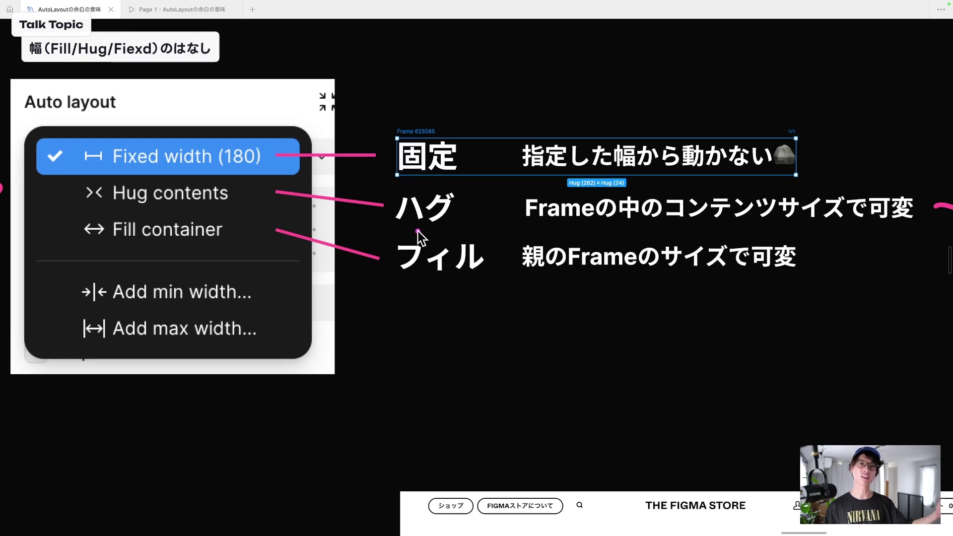
mouse_move(457, 229)
mouse_down()
mouse_move(377, 199)
mouse_move(439, 248)
mouse_up()
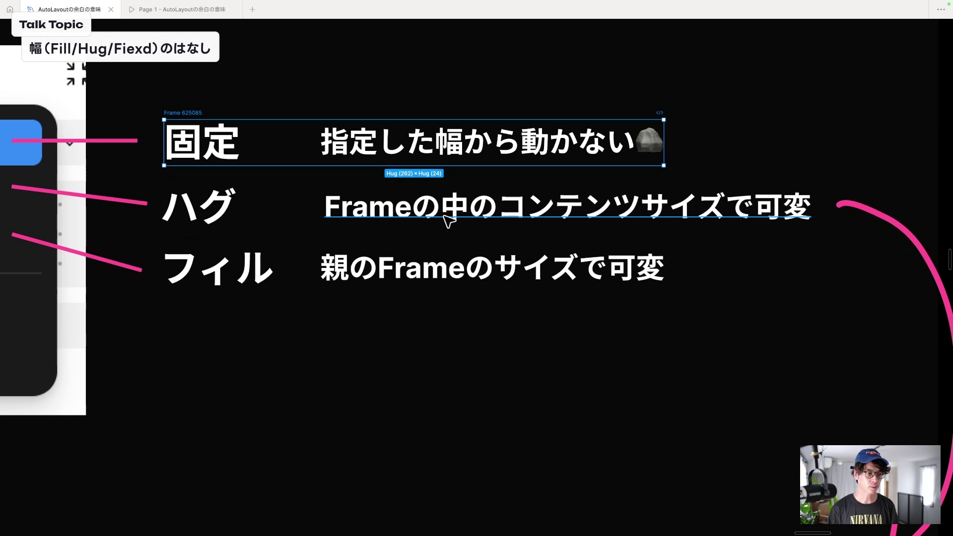
Step: Edit the ハグ description text, adding の after コンテンツ
double_click(445, 217)
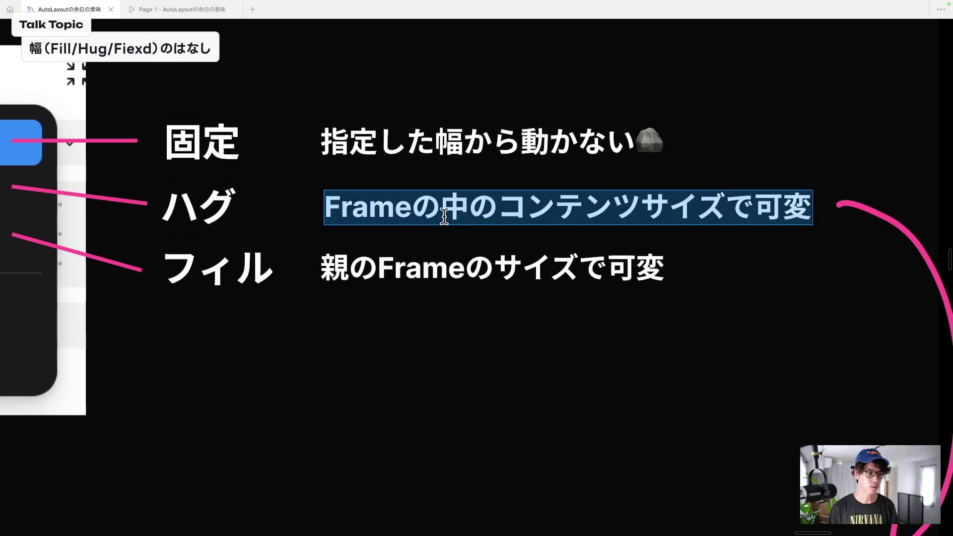
drag(326, 213, 500, 217)
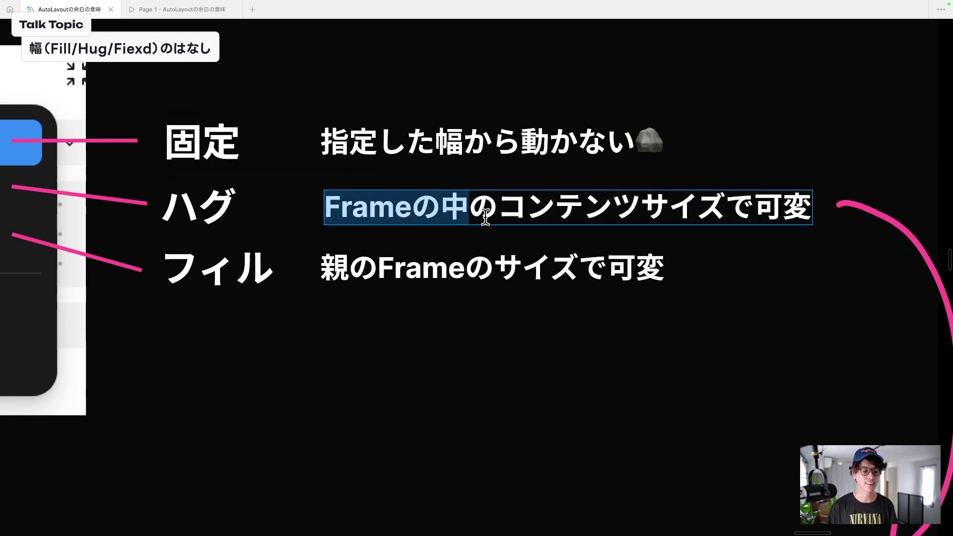
drag(500, 217, 636, 206)
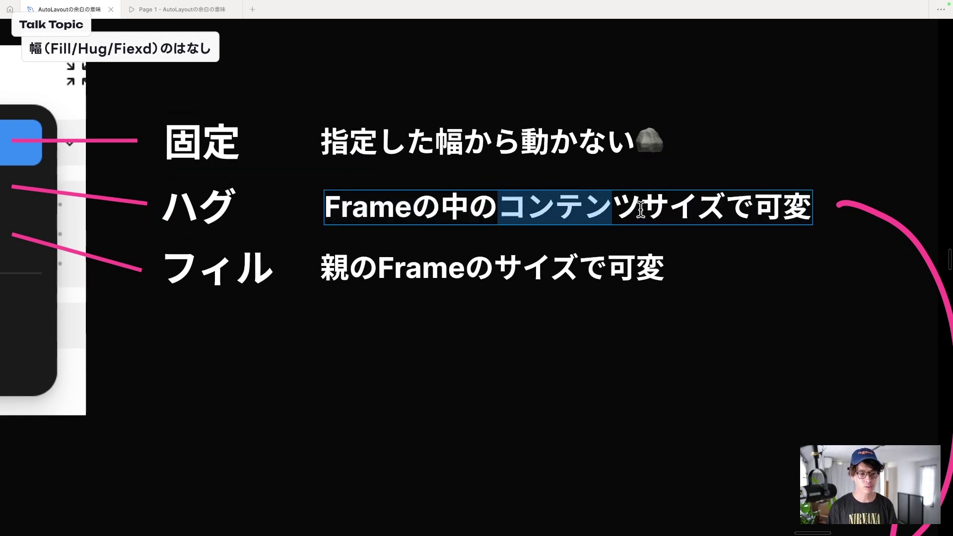
key(Return)
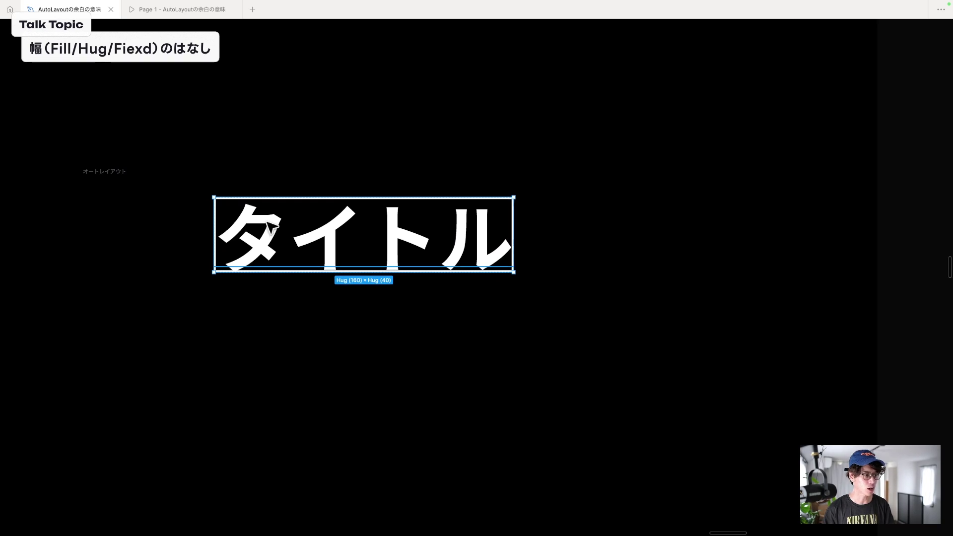
Step: Restore the panels and extend the title text to 'タイトルああああ'
key(ctrl+backslash)
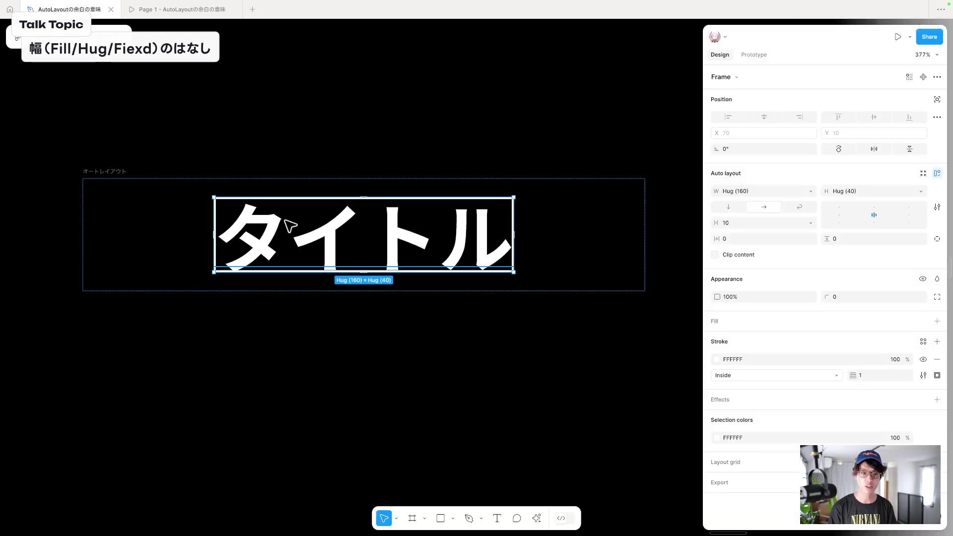
click(489, 228)
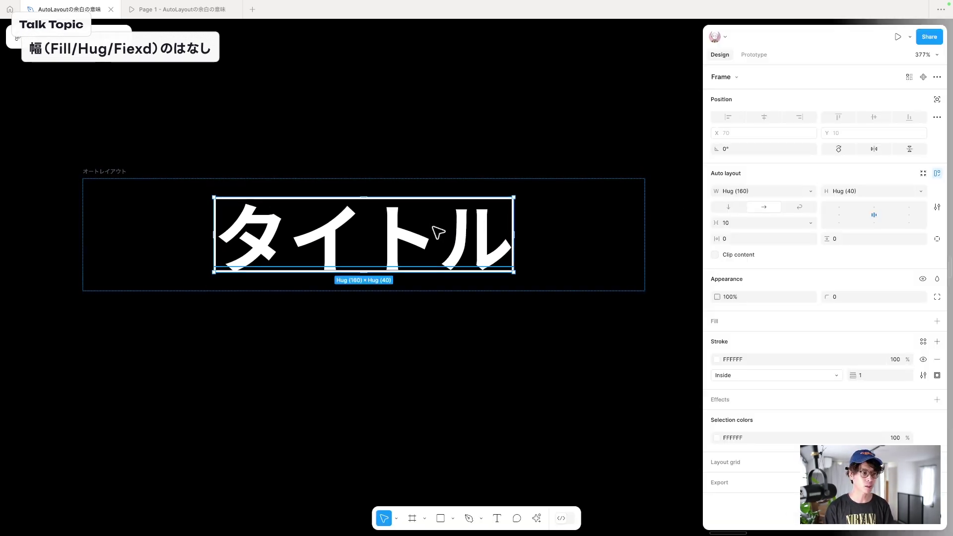
double_click(437, 230)
click(427, 232)
drag(254, 233, 512, 235)
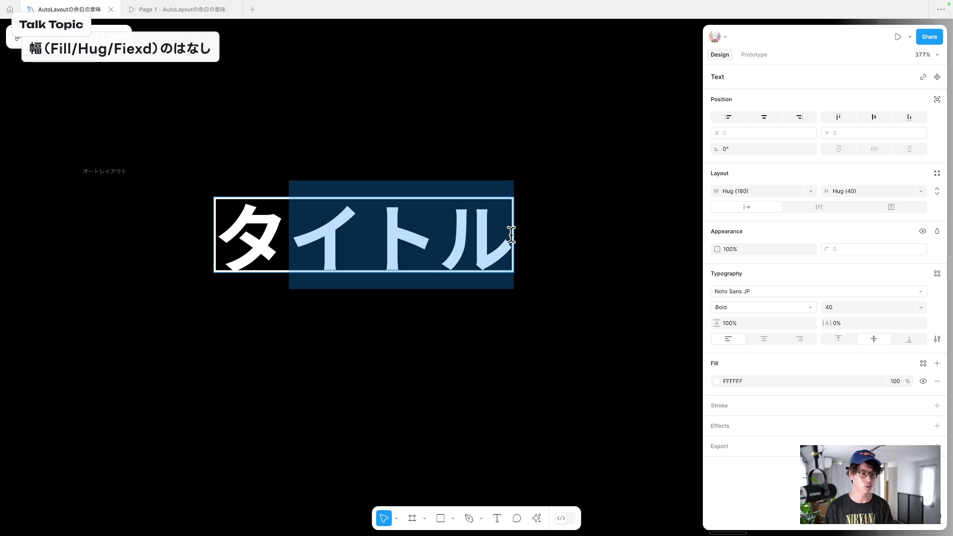
click(513, 234)
text(あ)
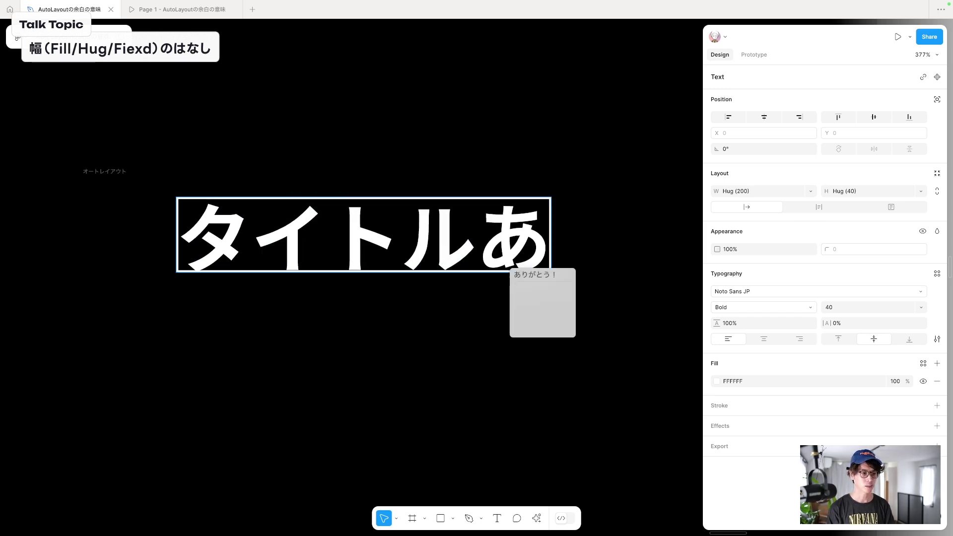
text(あああ)
key(Return)
Step: Leave text editing and select the title's hugging frame, now 320 wide
key(Escape)
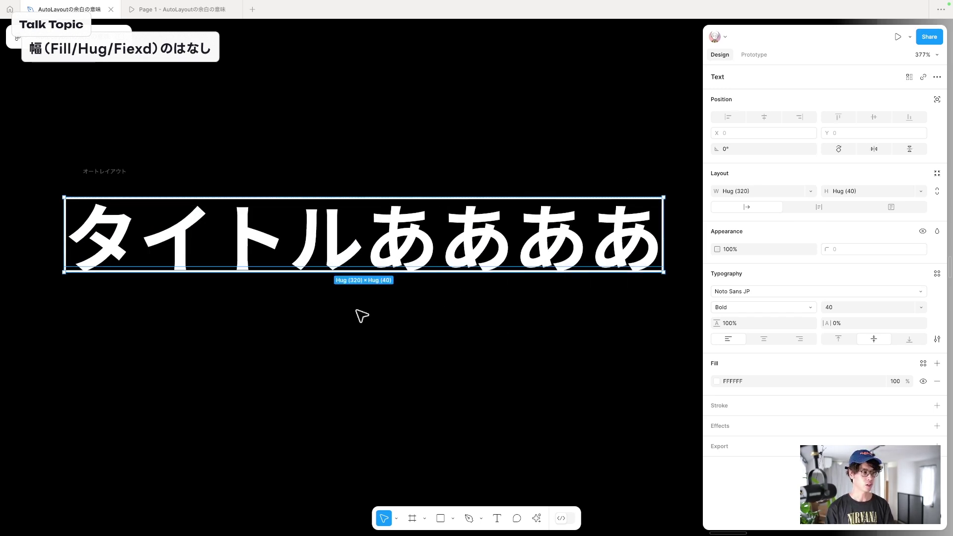
double_click(356, 262)
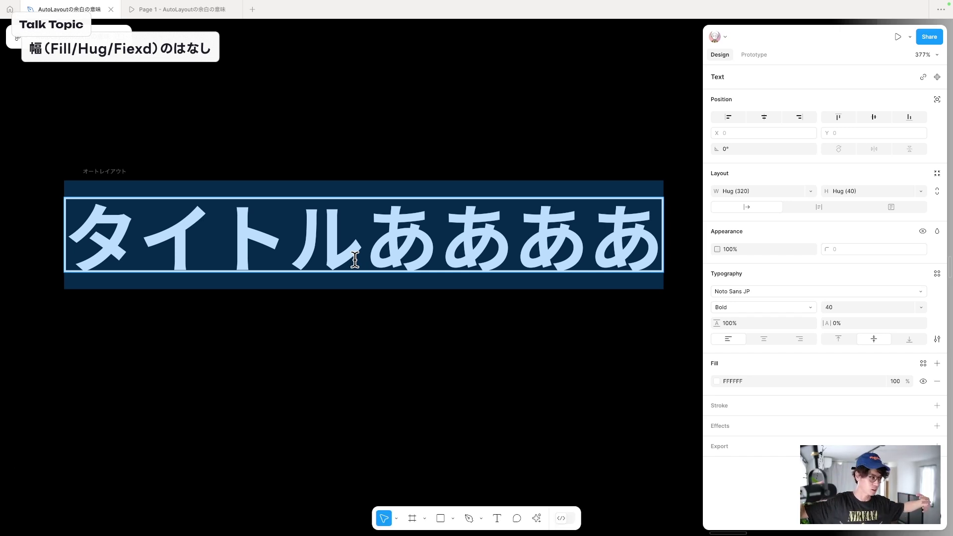
click(365, 253)
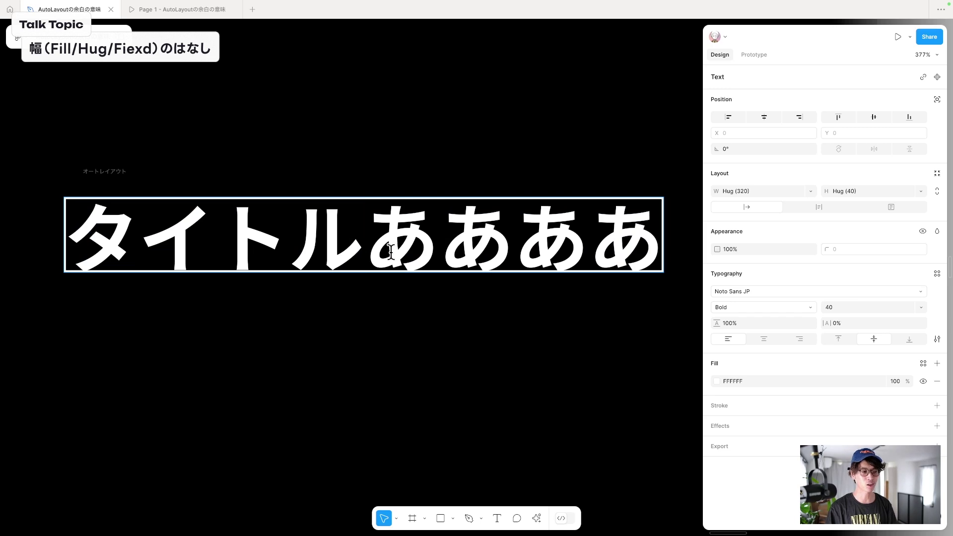
key(Escape)
Step: Set the title frame's horizontal padding to 10, then raise it to 30, widening it to 380
click(189, 231)
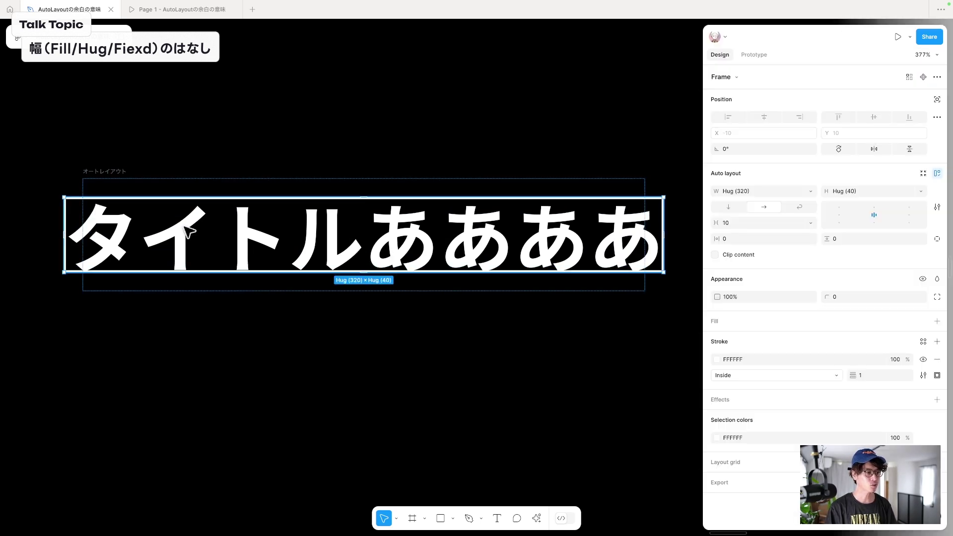
click(734, 241)
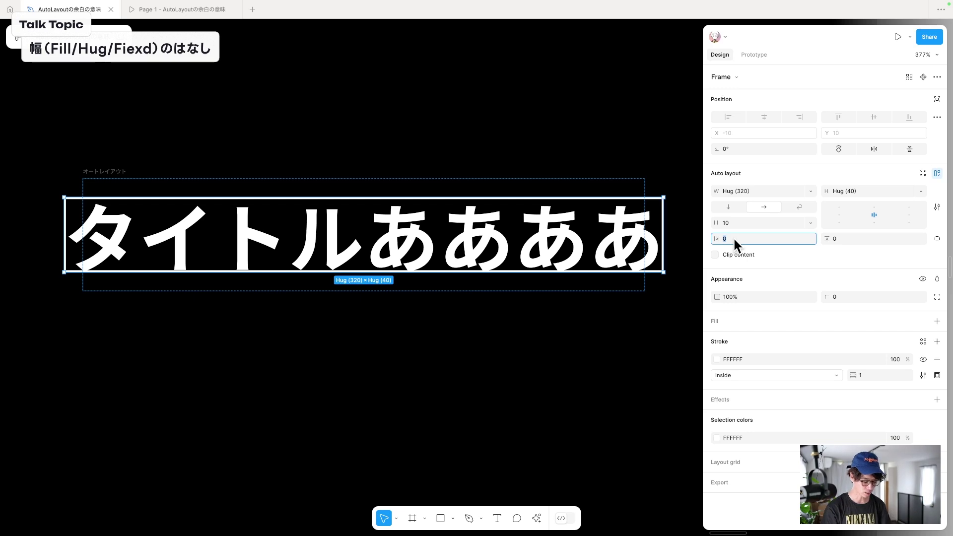
text(10)
key(Return)
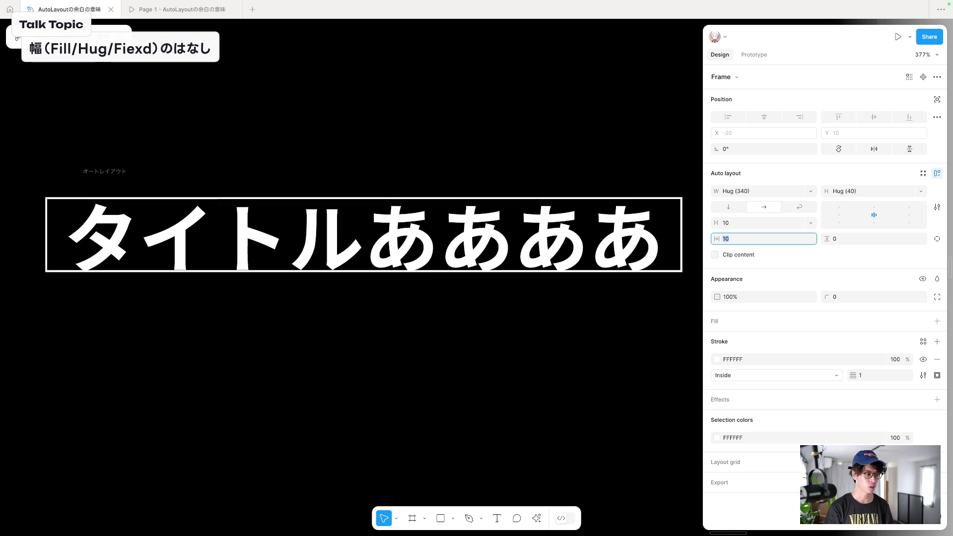
key(shift+Up)
key(shift+Up)
key(shift+backslash)
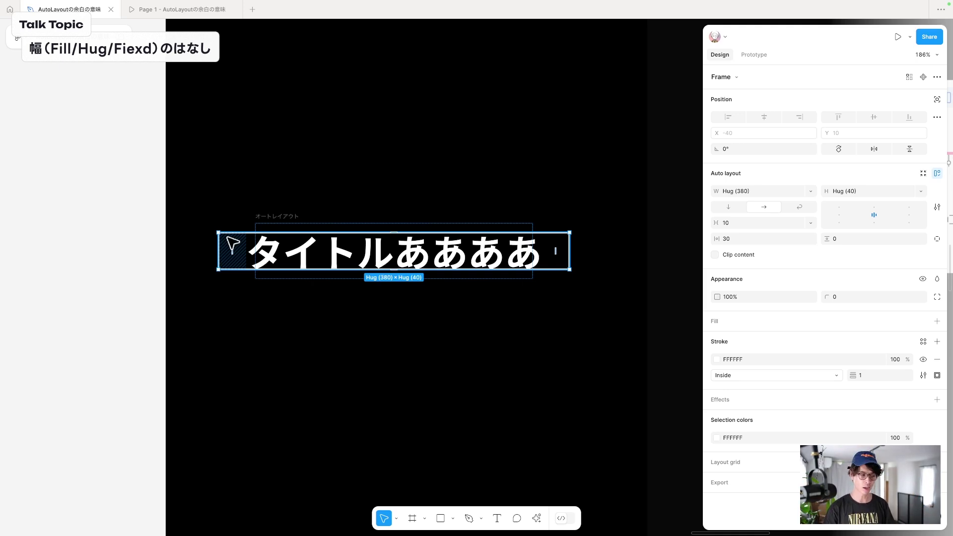
scroll(334, 277, down, 5)
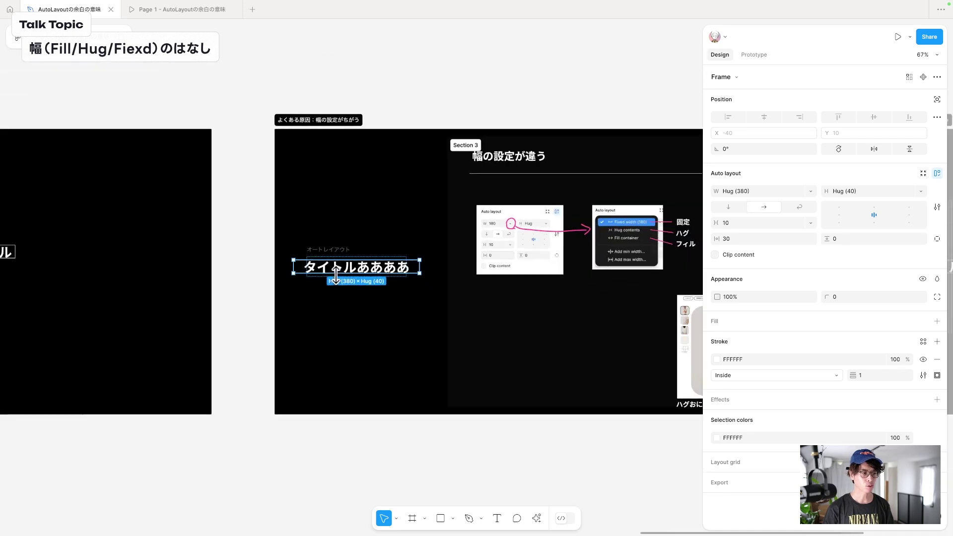
scroll(620, 248, up, 5)
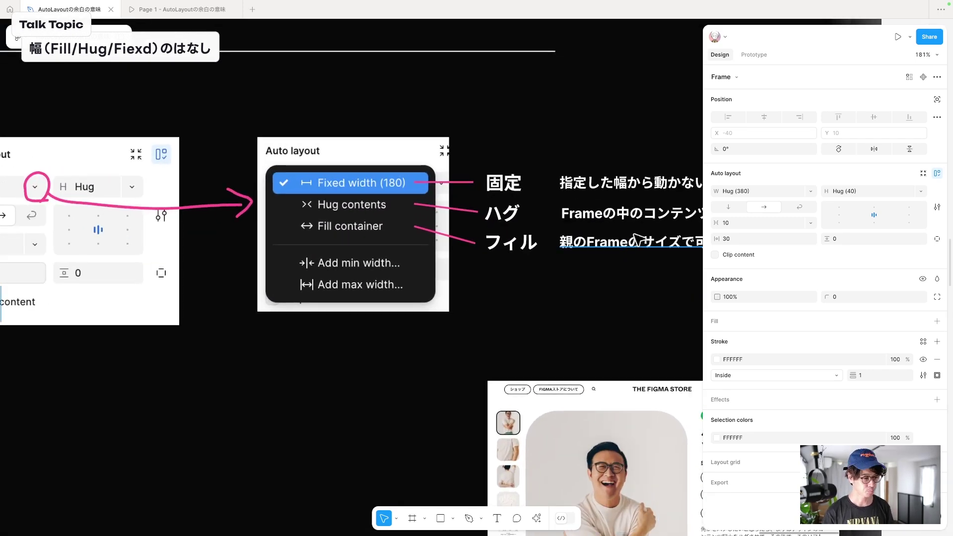
scroll(638, 238, up, 3)
click(274, 259)
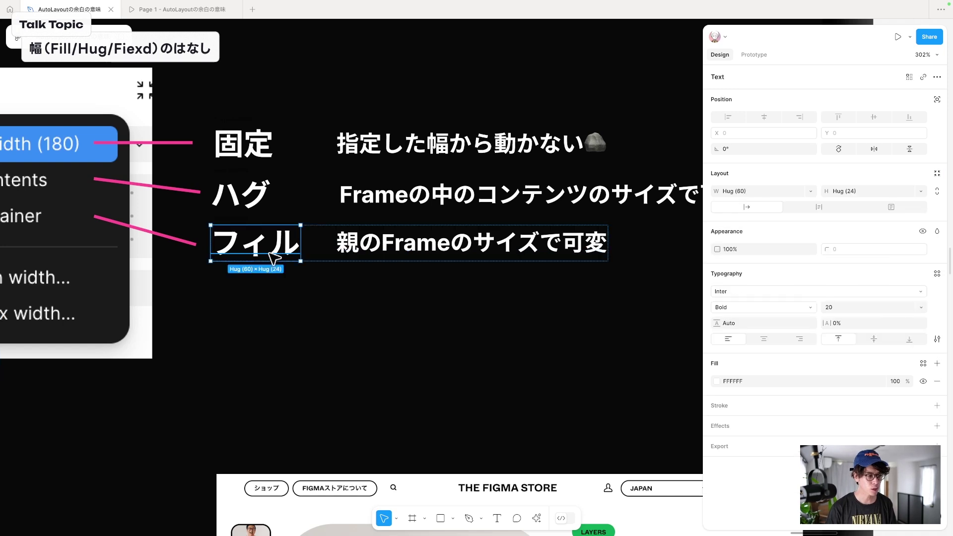
click(466, 256)
click(258, 246)
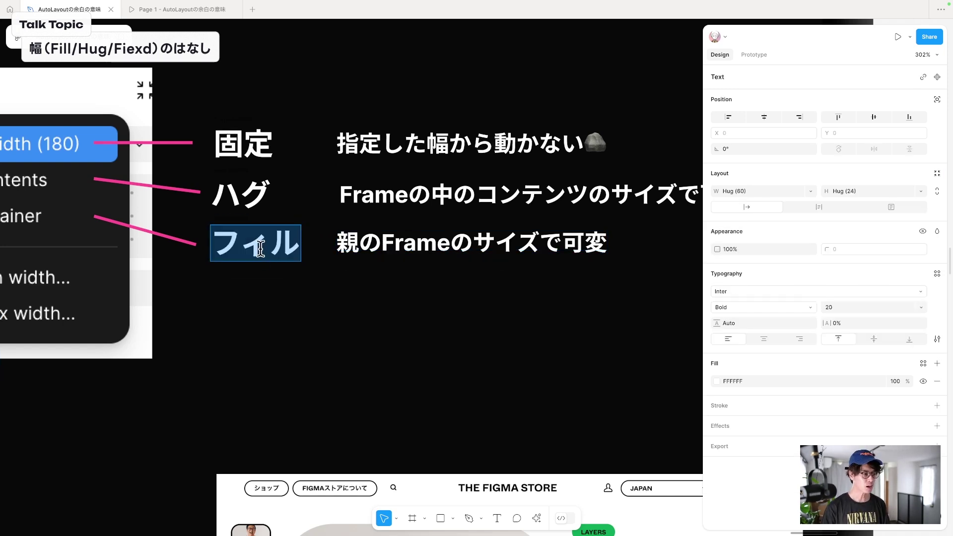
key(t)
click(267, 284)
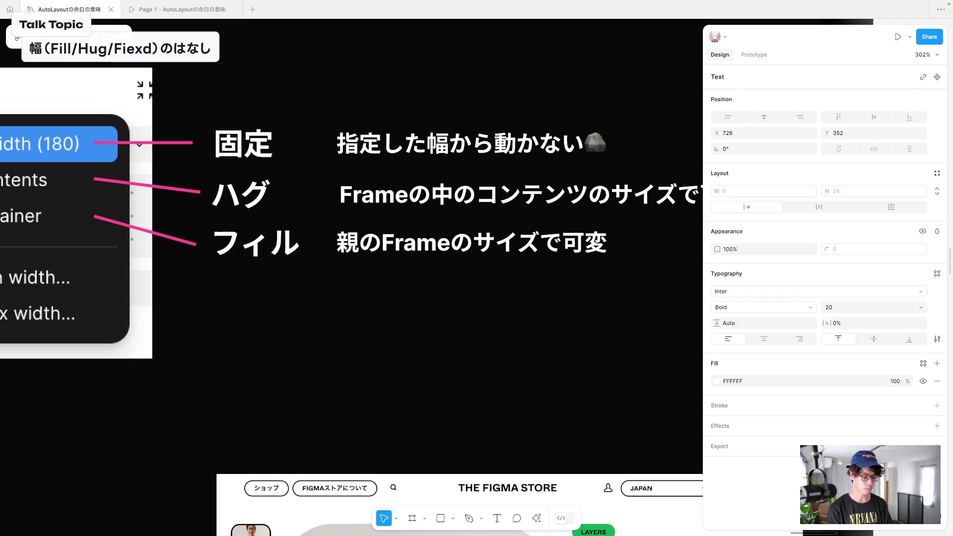
text(Fil)
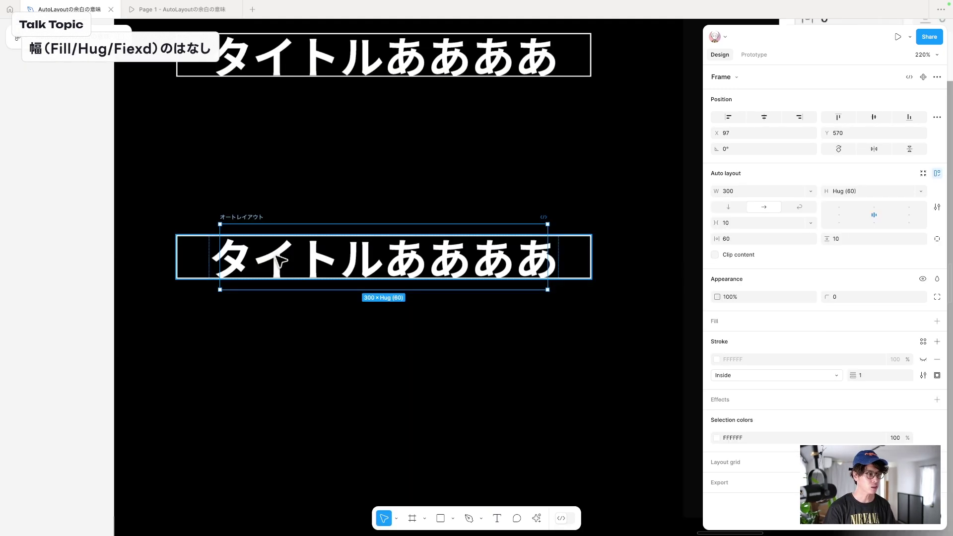
click(321, 261)
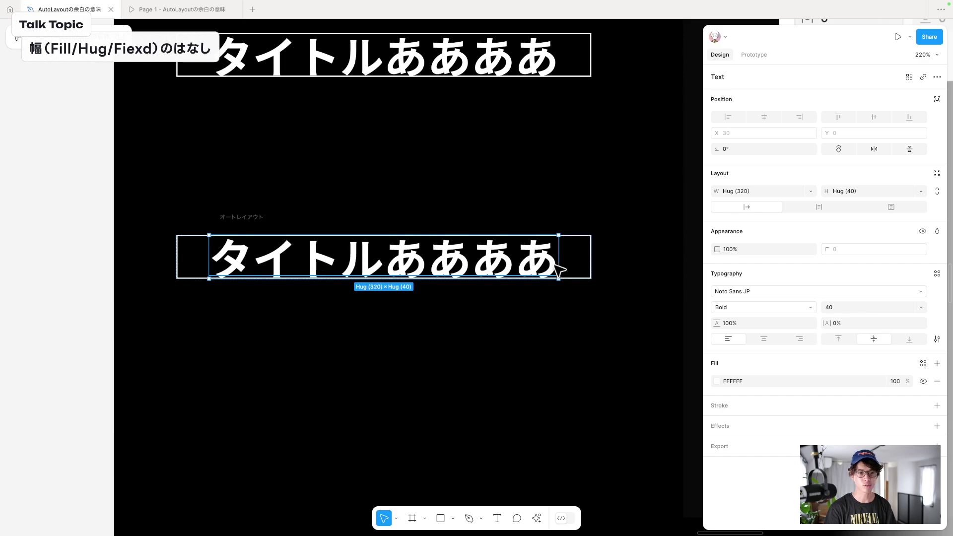
Step: Set the title's inner auto-layout frame width to Fill container
click(585, 264)
click(813, 192)
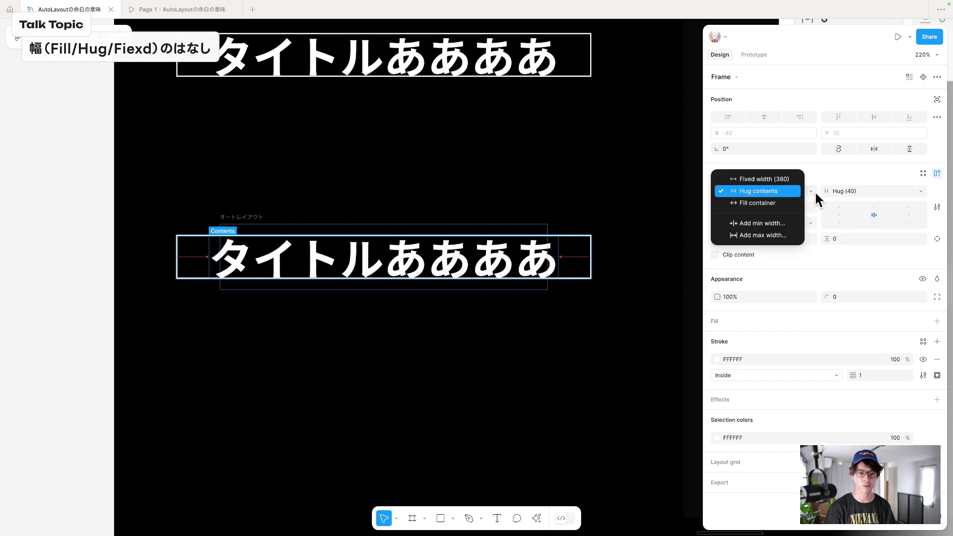
click(791, 203)
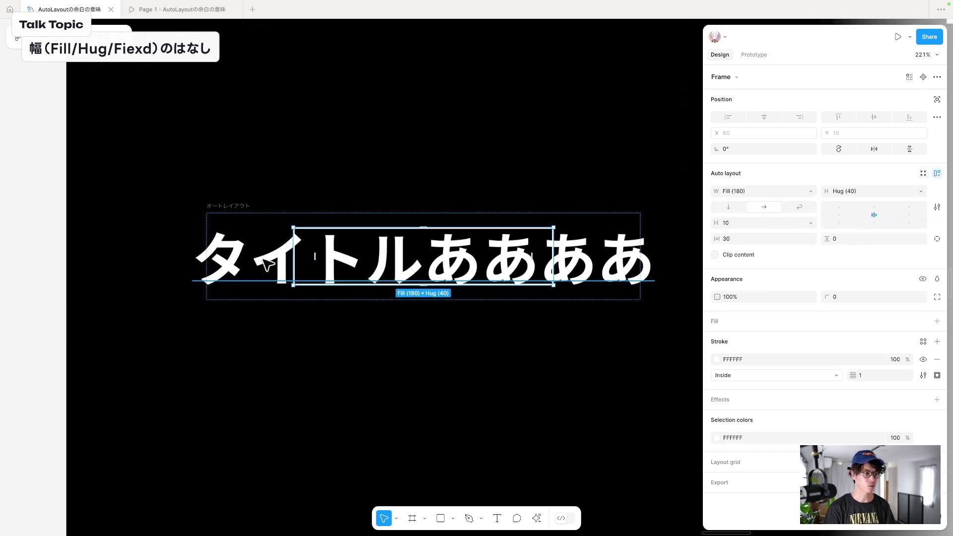
scroll(328, 207, up, 5)
scroll(321, 206, up, 5)
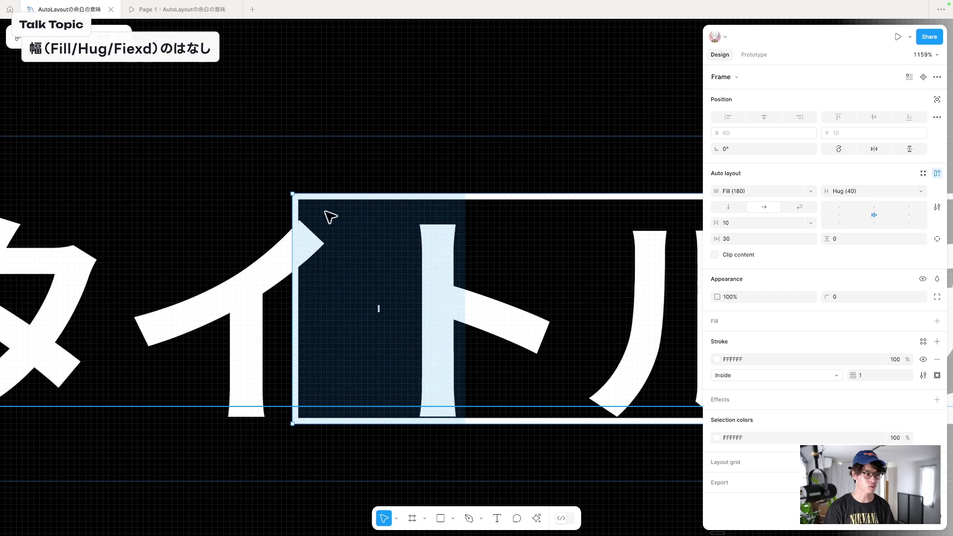
scroll(467, 261, down, 5)
scroll(465, 266, down, 3)
scroll(465, 264, down, 1)
Step: Set the title text's width to Fill container so it wraps onto three lines
click(471, 259)
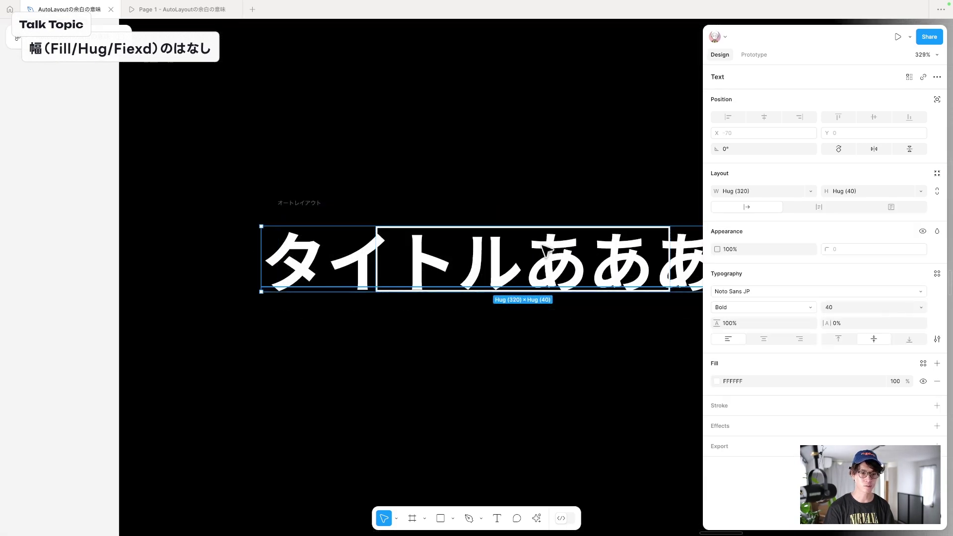
click(806, 191)
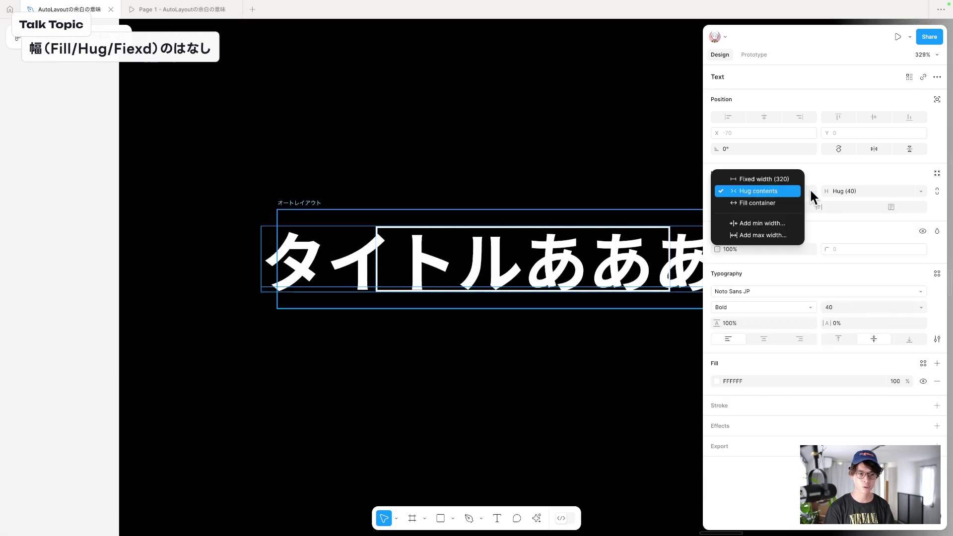
click(772, 202)
scroll(538, 352, down, 3)
scroll(537, 352, down, 2)
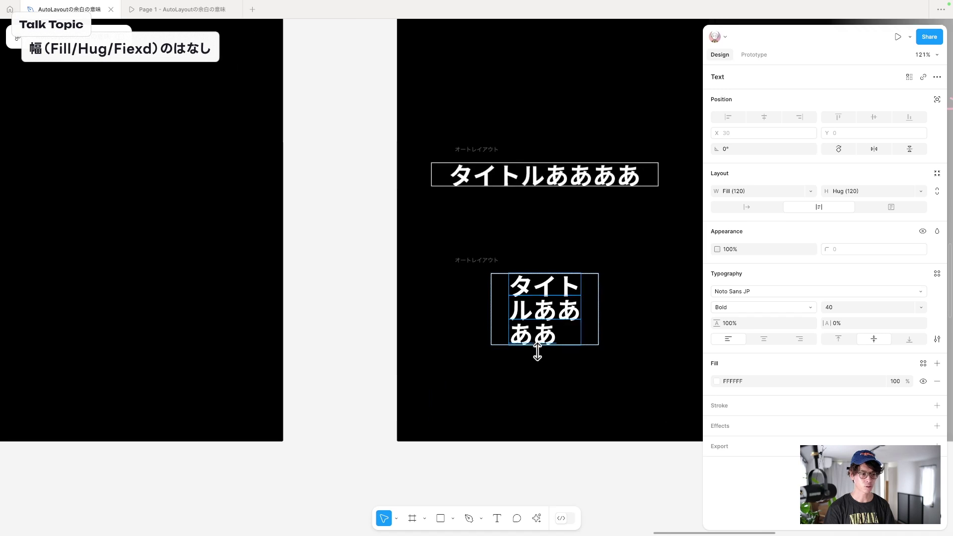
click(481, 271)
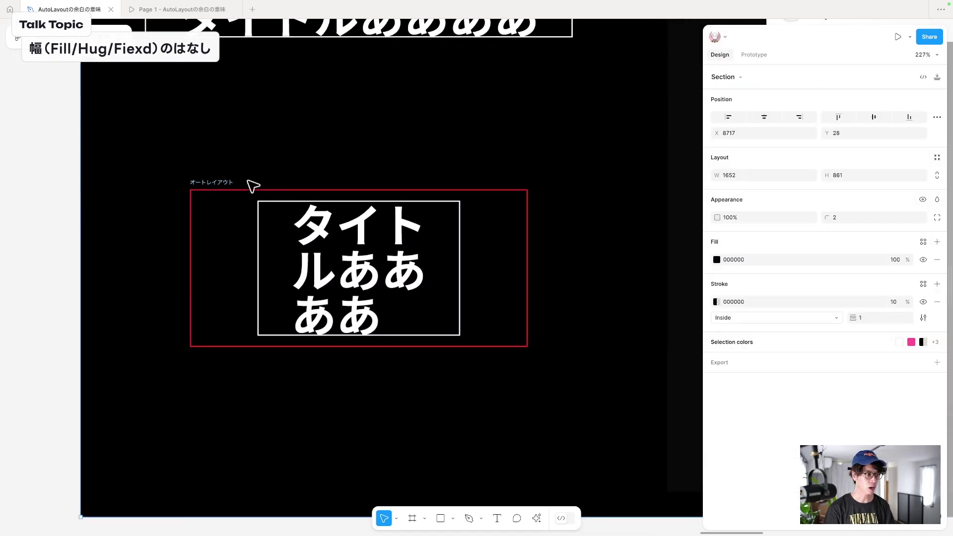
click(224, 189)
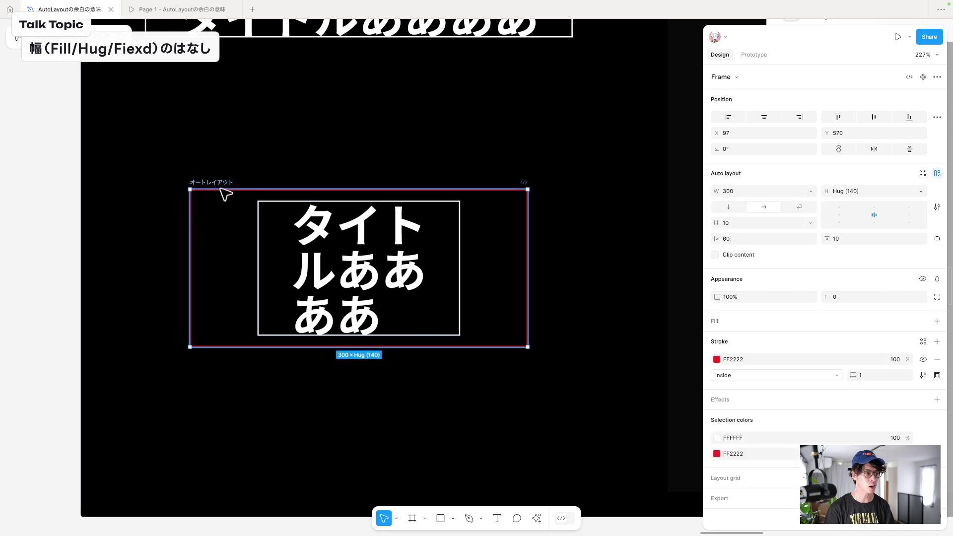
click(266, 207)
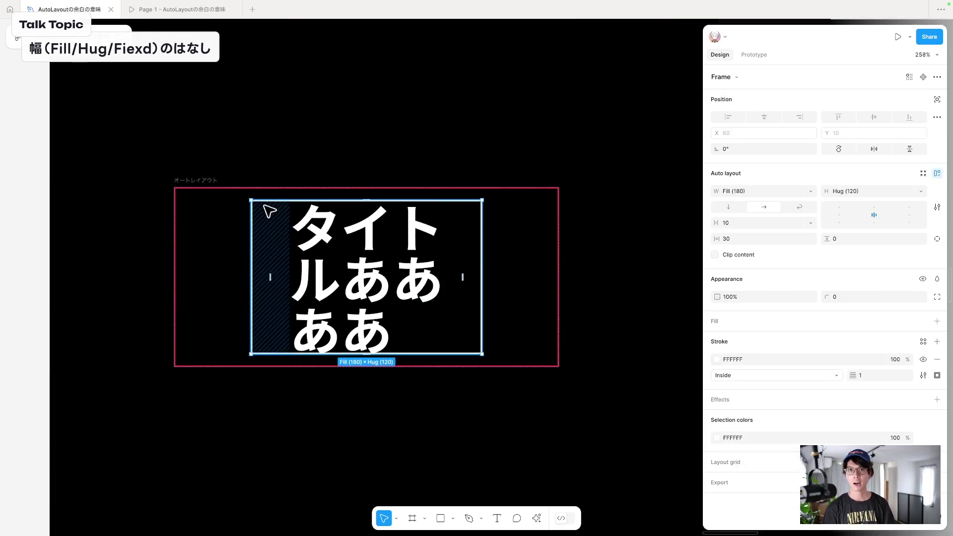
click(204, 186)
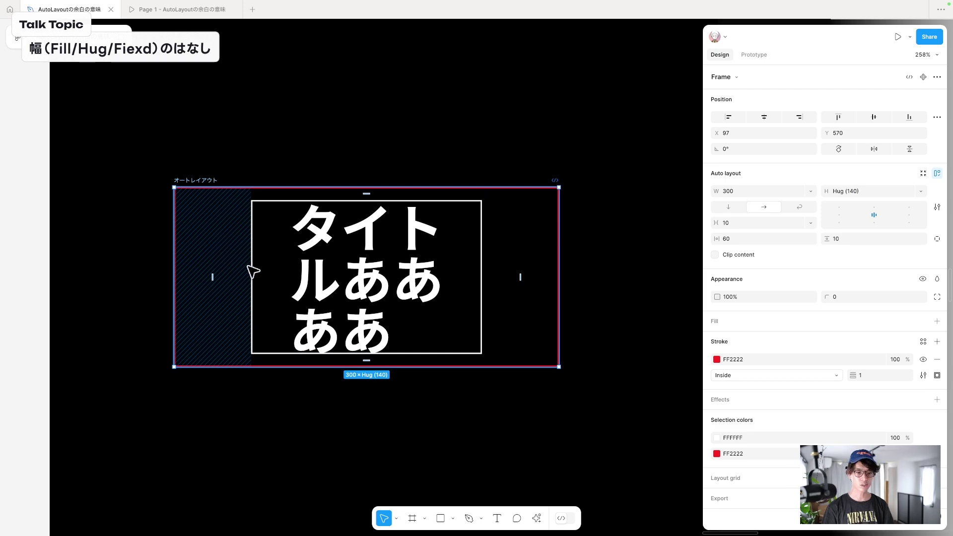
scroll(214, 280, up, 5)
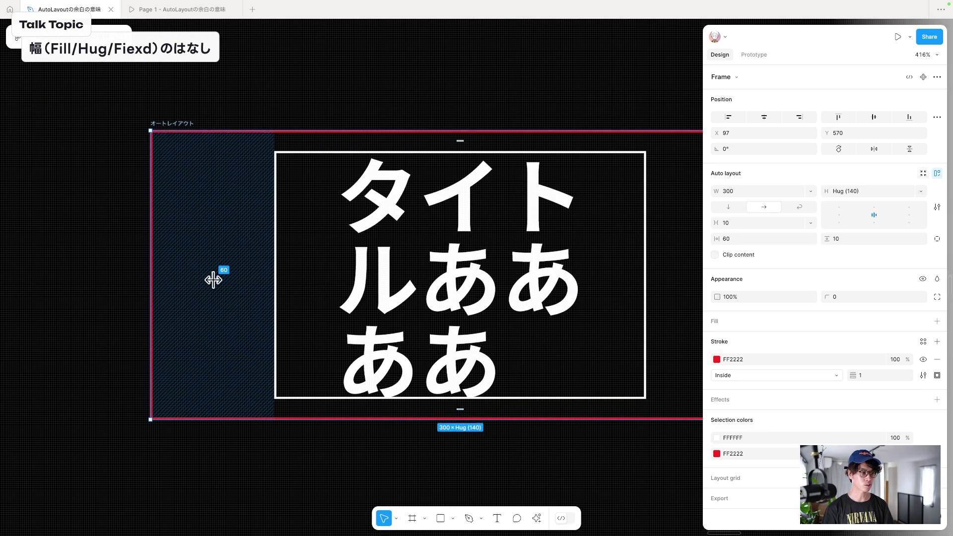
scroll(216, 282, right, 2)
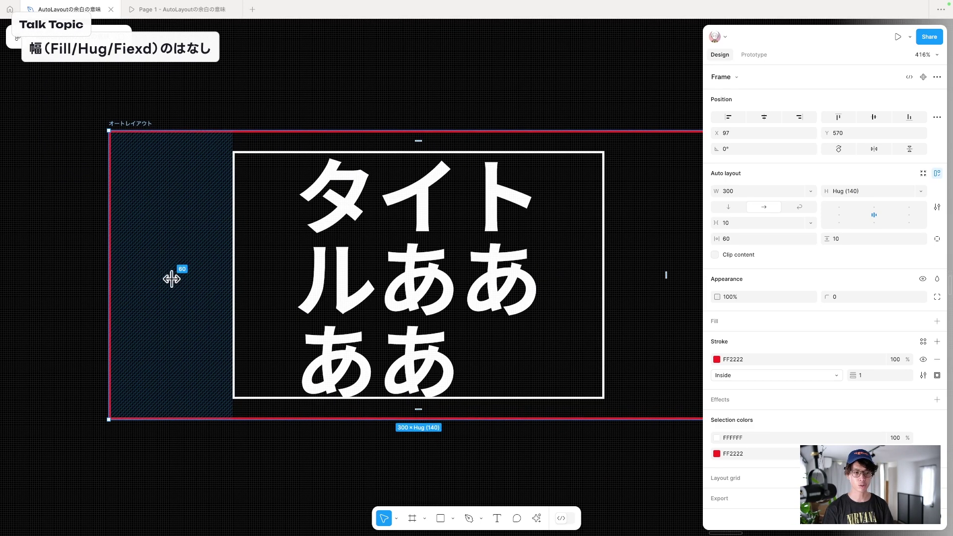
click(749, 239)
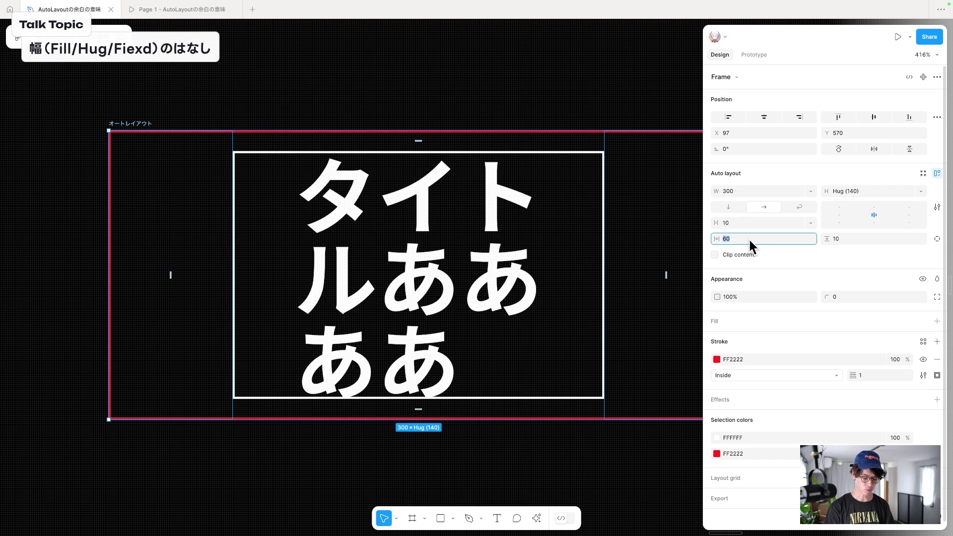
text(0)
key(Return)
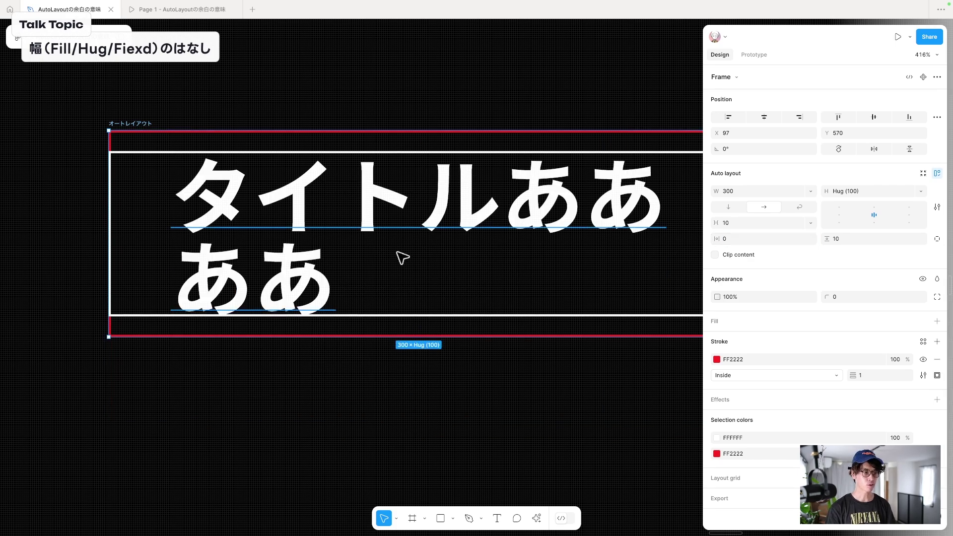
scroll(398, 255, down, 3)
scroll(398, 255, right, 1)
double_click(291, 201)
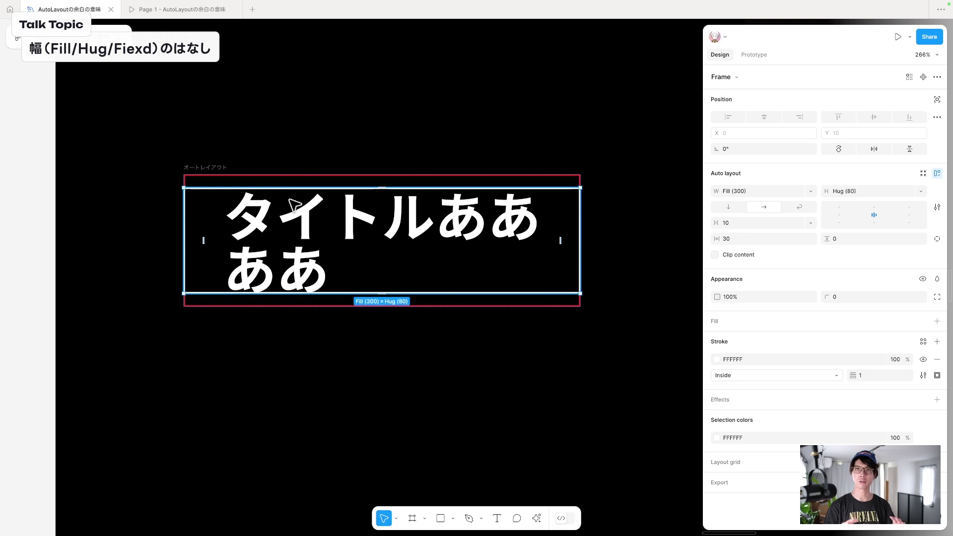
key(Escape)
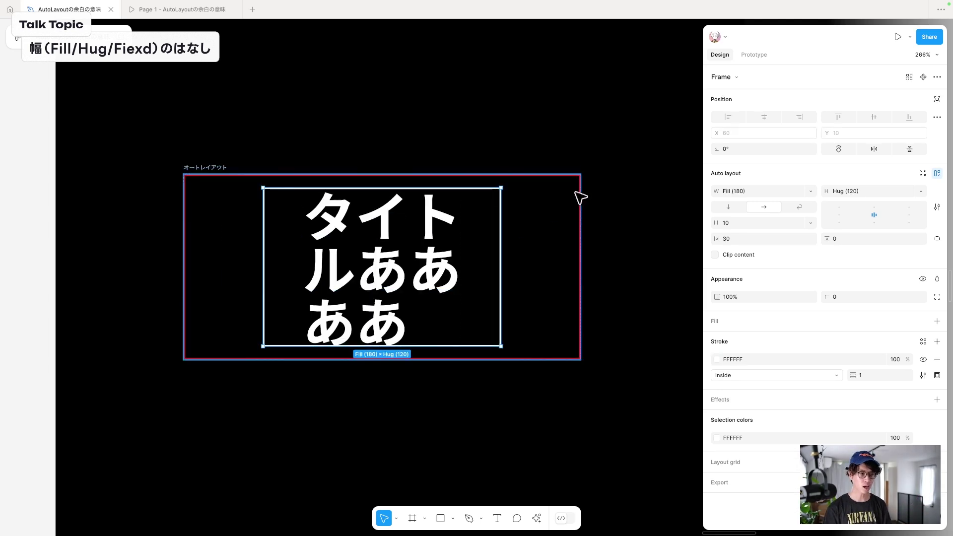
key(Escape)
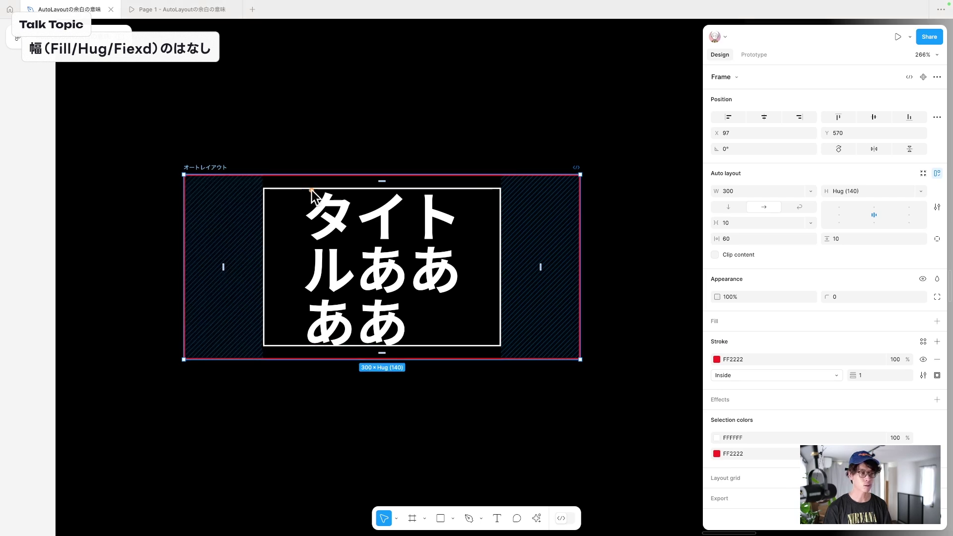
Step: Pen-annotate the frame's top padding and its left and right padding areas
mouse_move(271, 176)
mouse_down()
mouse_move(504, 193)
mouse_move(507, 356)
mouse_move(277, 366)
mouse_move(273, 225)
mouse_up()
mouse_move(176, 177)
mouse_down()
mouse_move(580, 177)
mouse_move(589, 300)
mouse_move(555, 357)
mouse_move(191, 364)
mouse_up()
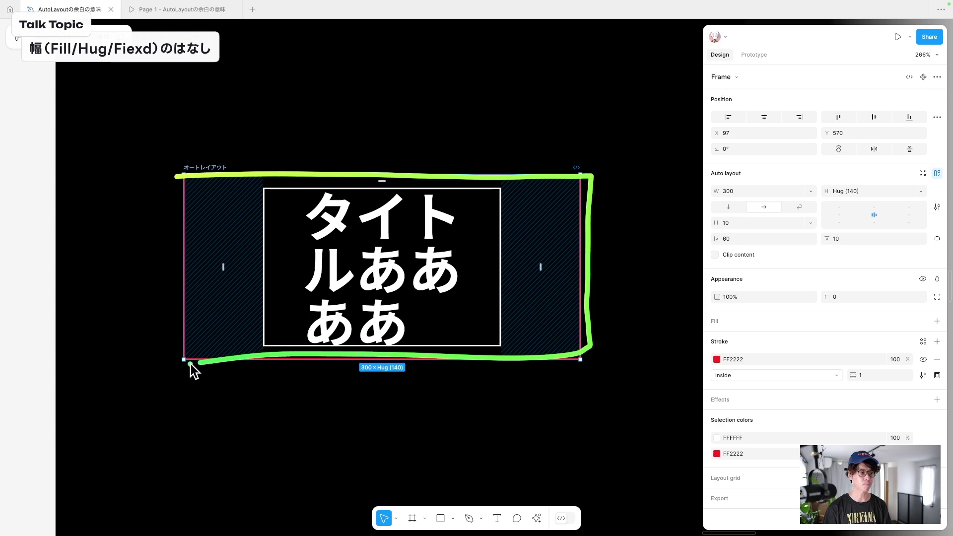
mouse_move(245, 293)
mouse_down()
mouse_move(234, 245)
mouse_move(213, 283)
mouse_up()
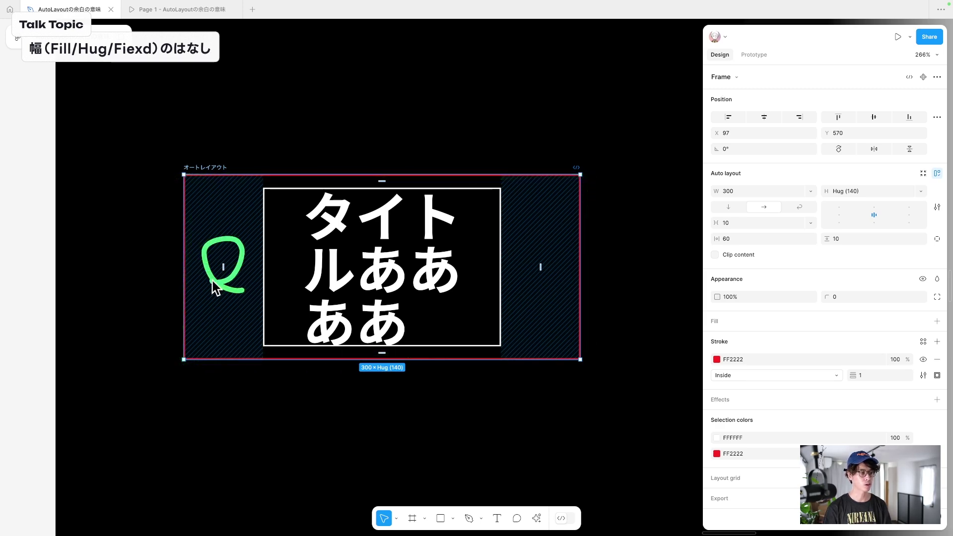
mouse_move(564, 290)
mouse_down()
mouse_move(553, 255)
mouse_move(532, 278)
mouse_up()
mouse_move(228, 278)
mouse_down()
mouse_move(201, 272)
mouse_move(233, 278)
mouse_up()
mouse_move(545, 272)
mouse_down()
mouse_move(557, 255)
mouse_move(560, 288)
mouse_up()
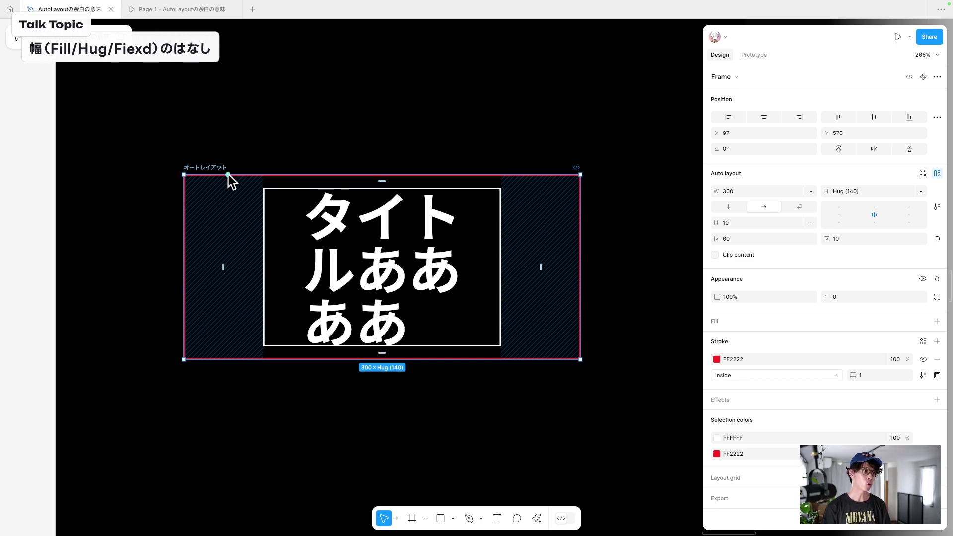
Step: Trace the frame and text-box outlines, then drag the frame's right edge out to W 344
drag(491, 176, 197, 198)
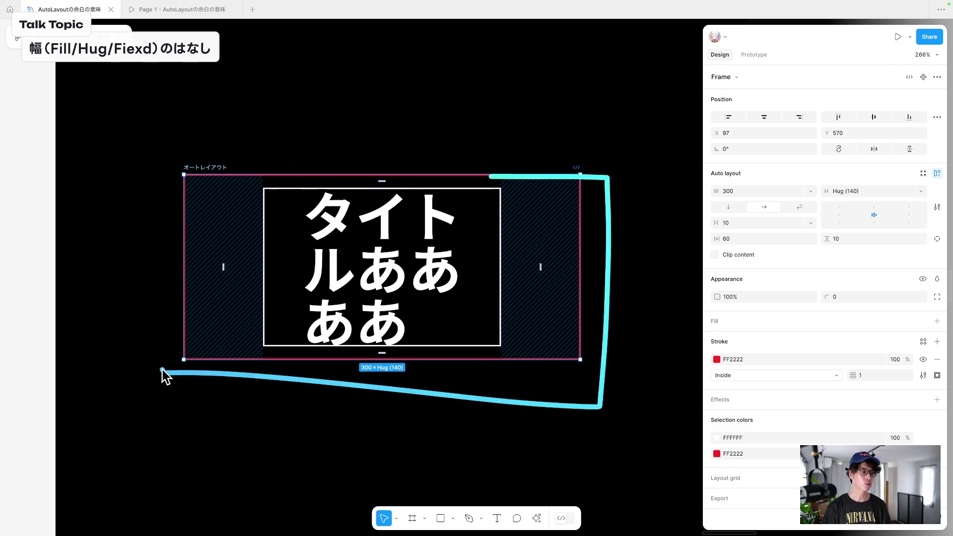
mouse_move(262, 189)
mouse_down()
mouse_move(493, 194)
mouse_move(494, 271)
mouse_up()
mouse_move(494, 346)
mouse_down()
mouse_move(324, 358)
mouse_move(266, 191)
mouse_move(411, 186)
mouse_move(517, 219)
mouse_move(505, 297)
mouse_up()
mouse_move(500, 221)
mouse_down()
mouse_move(499, 293)
mouse_move(445, 356)
mouse_move(274, 343)
mouse_move(262, 197)
mouse_move(394, 198)
mouse_up()
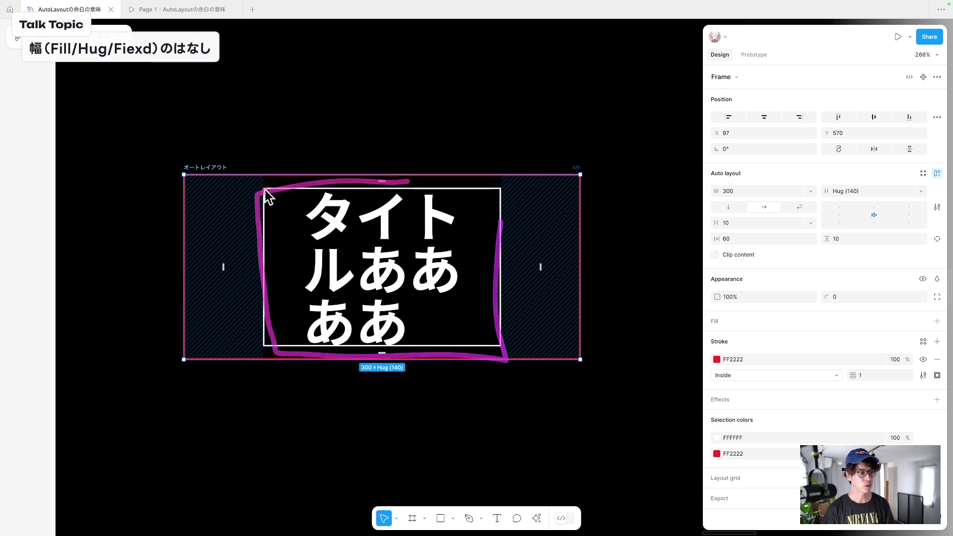
mouse_move(266, 198)
mouse_down()
mouse_move(505, 198)
mouse_move(509, 341)
mouse_move(326, 356)
mouse_move(266, 340)
mouse_move(258, 192)
mouse_up()
mouse_move(181, 173)
mouse_down()
mouse_move(592, 183)
mouse_move(575, 366)
mouse_move(196, 362)
mouse_move(174, 188)
mouse_move(182, 161)
mouse_up()
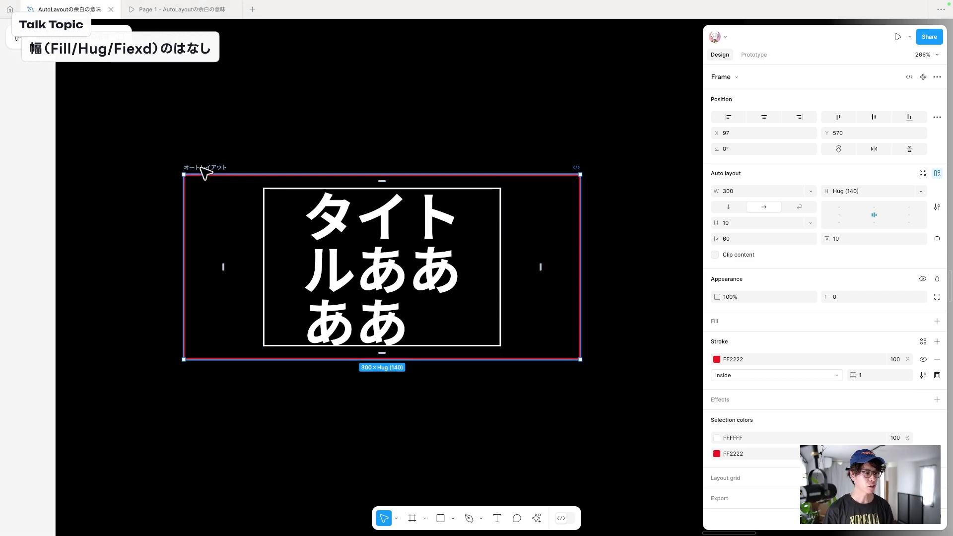
mouse_move(580, 246)
mouse_down()
mouse_move(665, 247)
mouse_move(382, 243)
mouse_move(555, 248)
mouse_up()
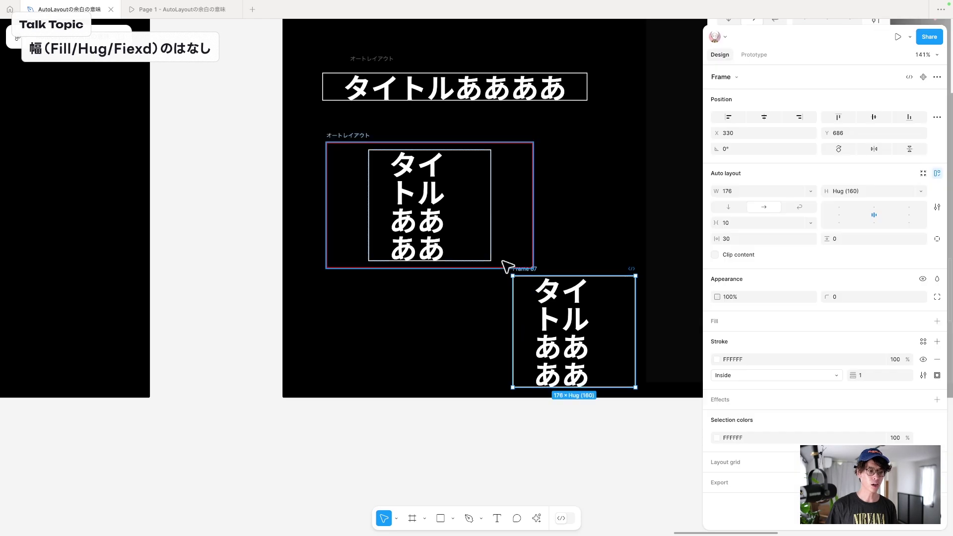
Step: Zoom out and point out the 固定, ハグ and フィル labels in the width diagram
scroll(504, 265, down, 5)
scroll(423, 200, up, 5)
scroll(432, 179, up, 2)
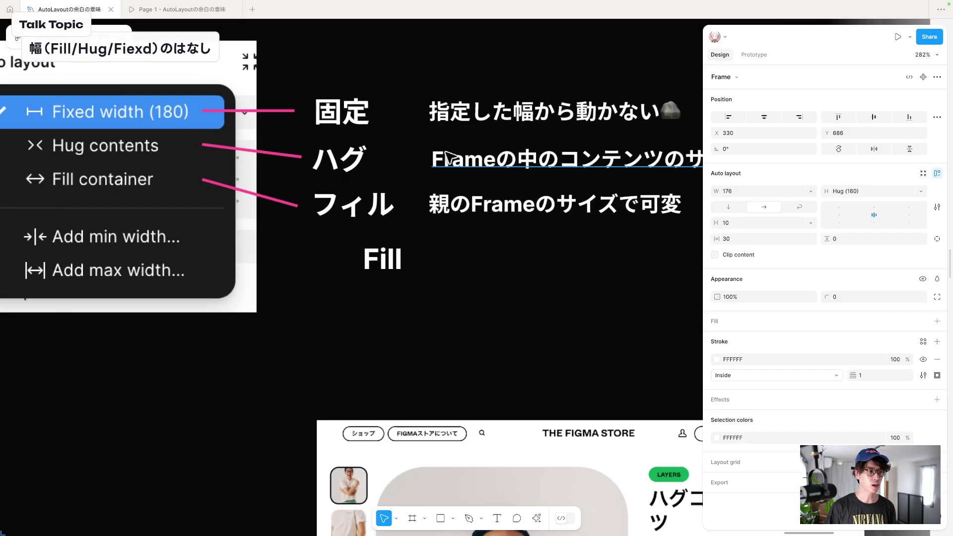
scroll(444, 162, up, 2)
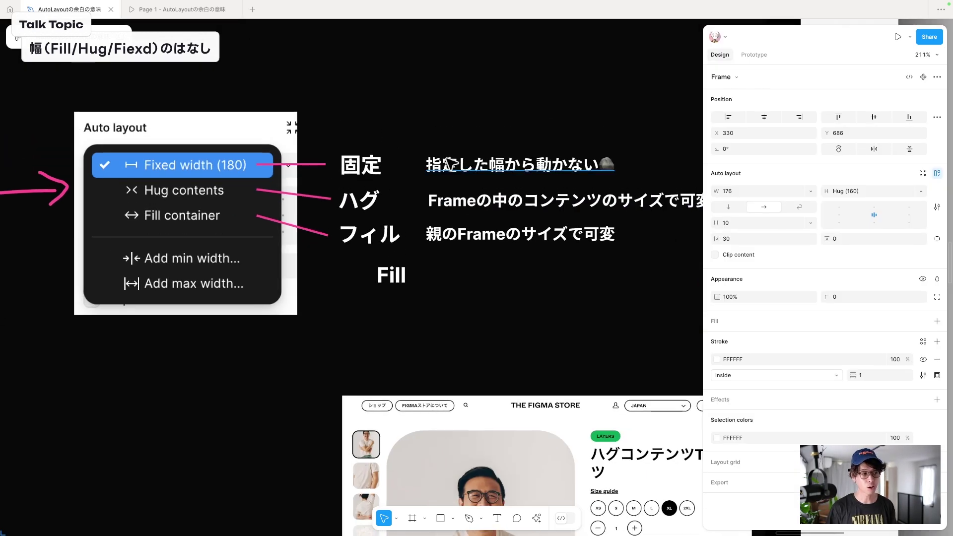
click(379, 170)
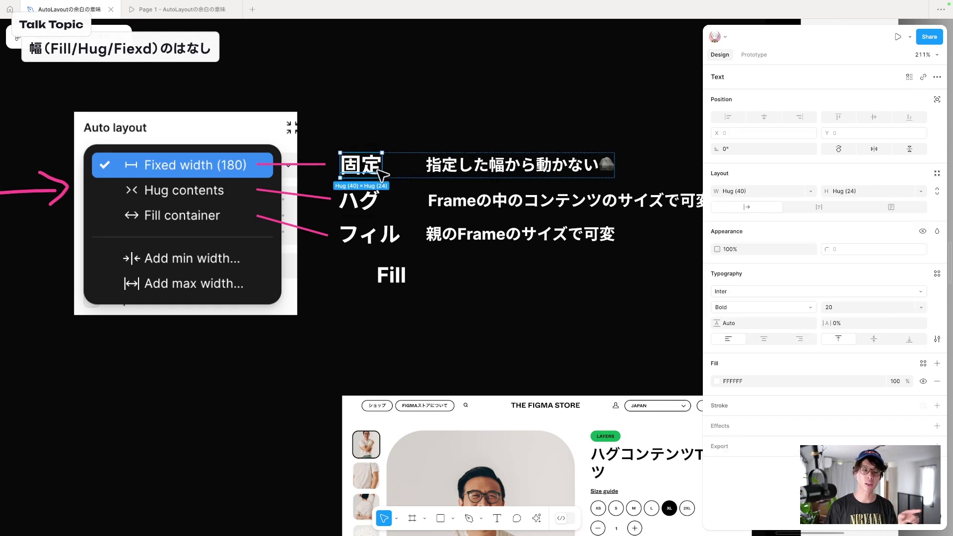
click(397, 203)
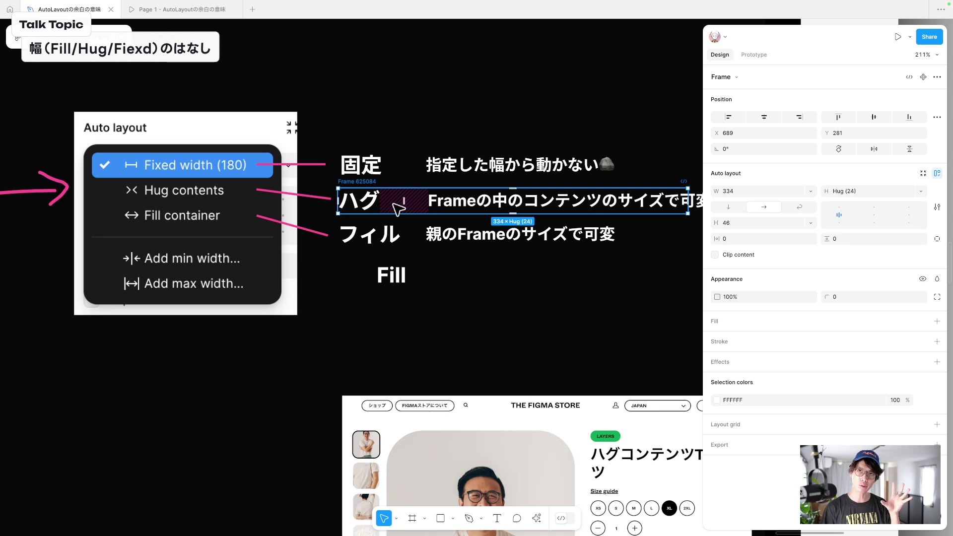
click(402, 232)
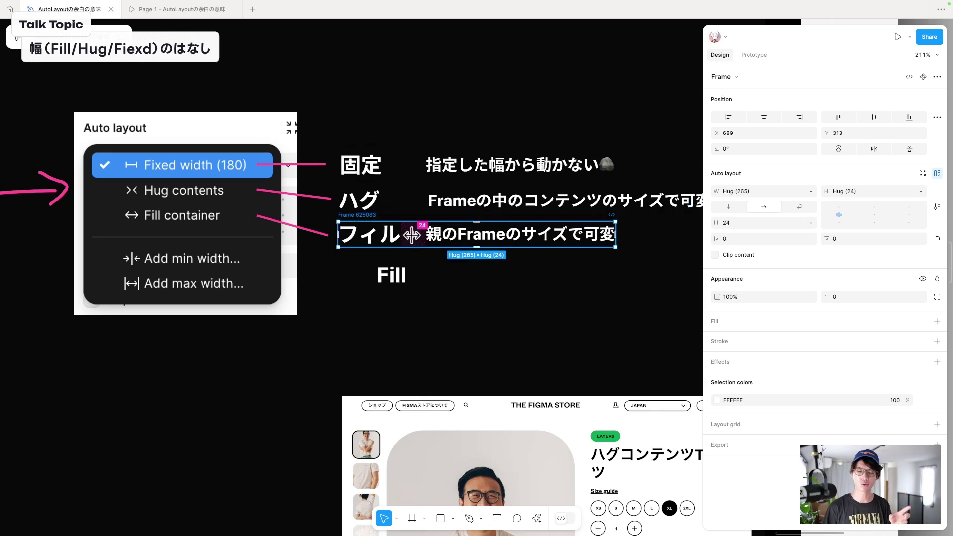
click(395, 281)
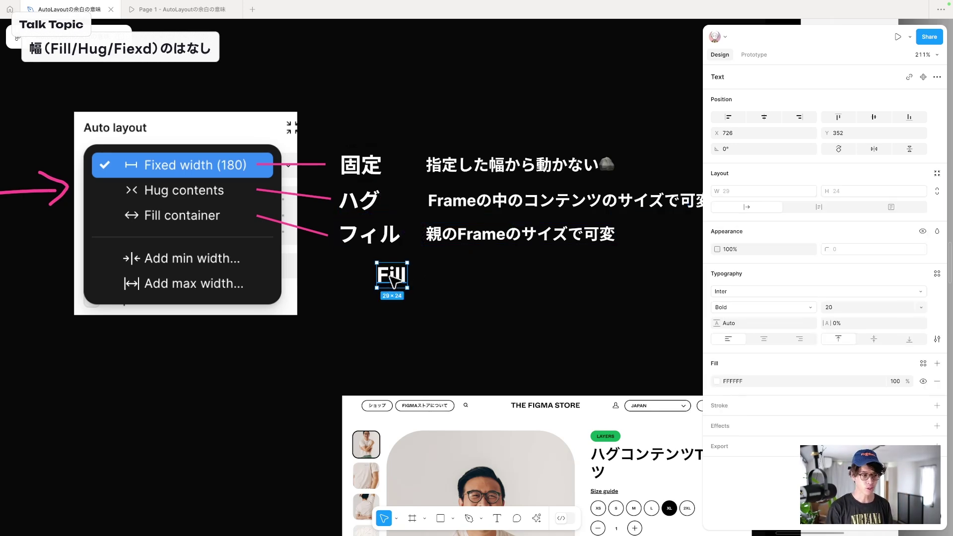
key(Escape)
Step: Zoom in on and select the タイトルああああ example frame
scroll(374, 273, down, 5)
scroll(373, 274, down, 1)
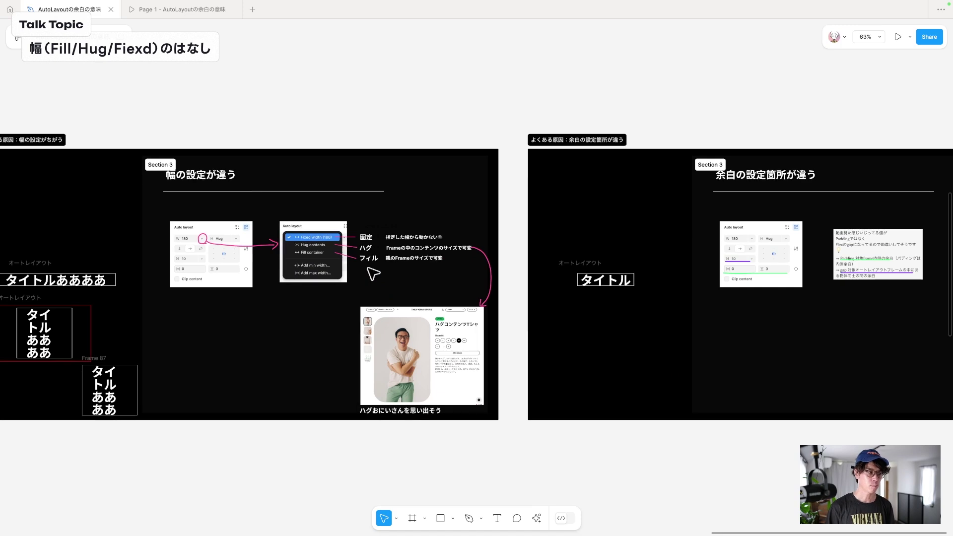
scroll(229, 282, left, 2)
scroll(99, 278, up, 5)
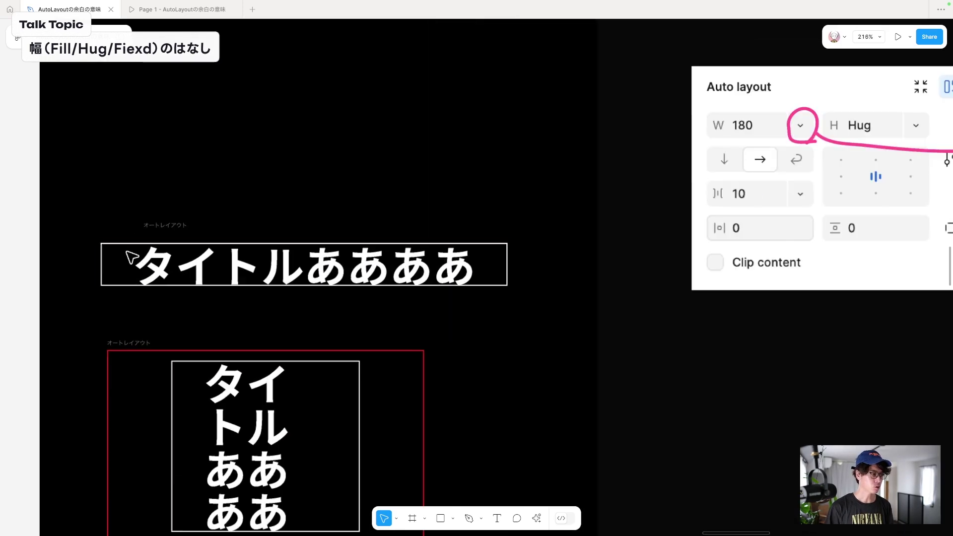
click(165, 258)
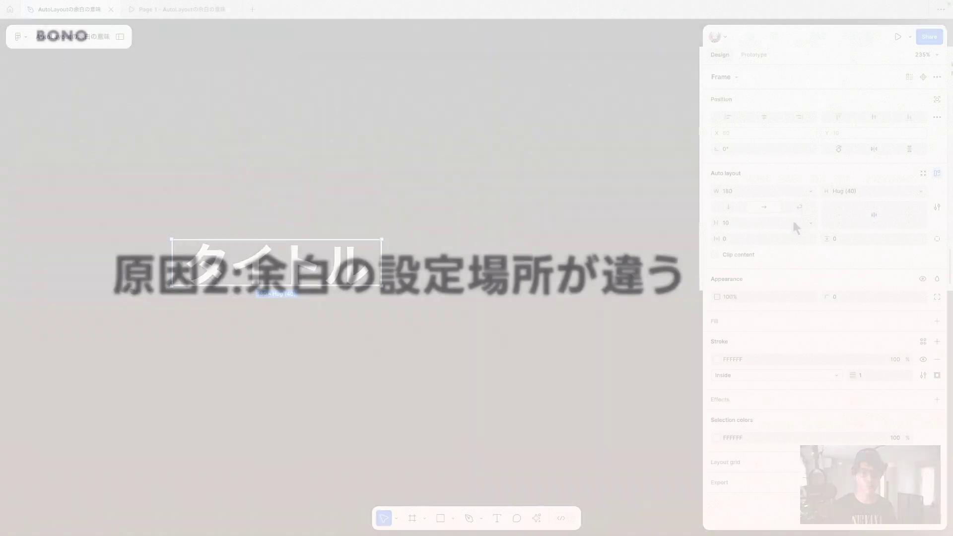
Step: Set the frame width to Hug contents and try gap values 30, 190, 290 and 370
click(807, 190)
click(782, 202)
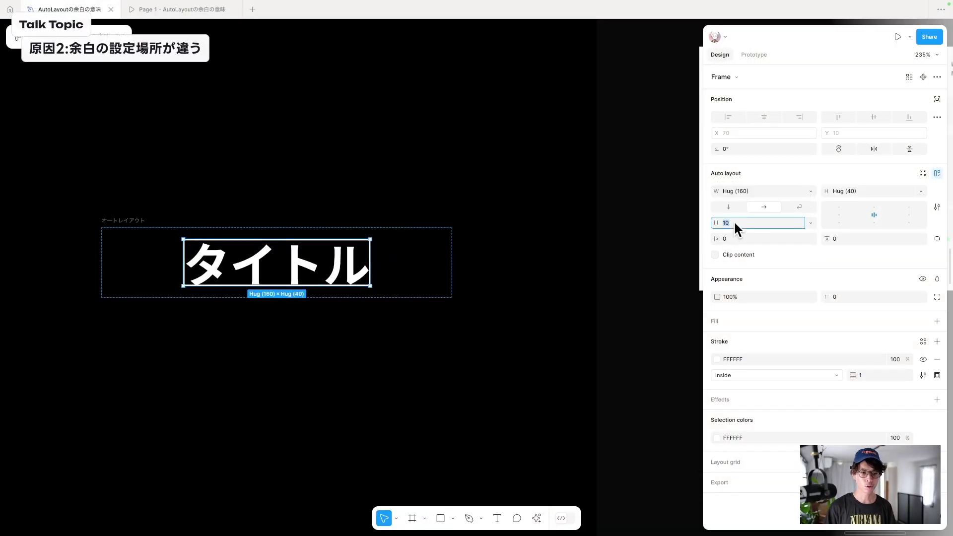
text(30)
key(Return)
text(190)
key(Return)
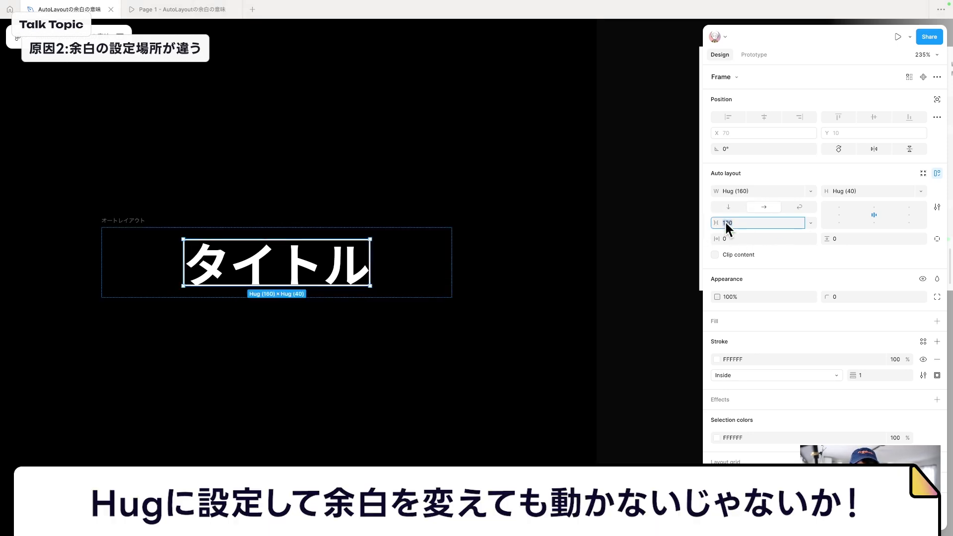
text(290)
key(Return)
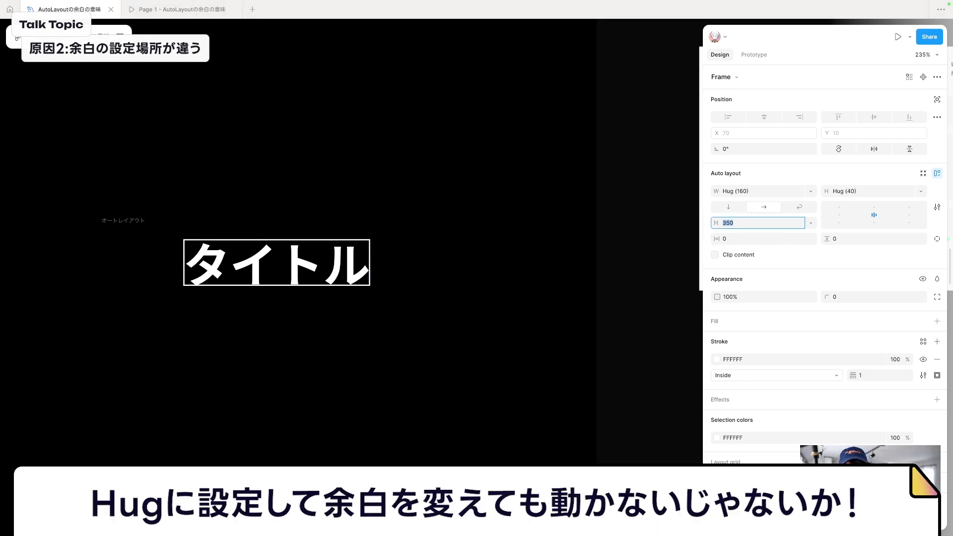
key(shift+Up)
key(shift+Up)
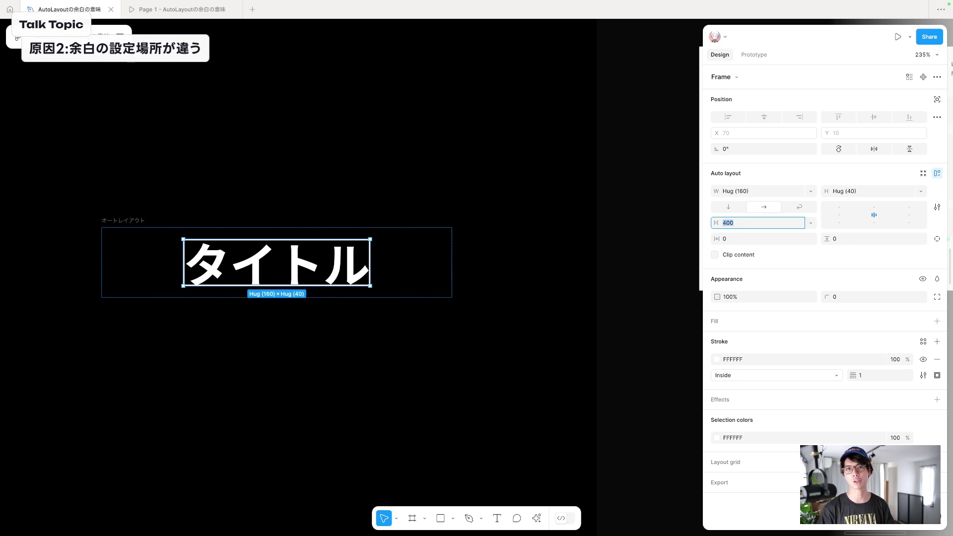
Step: Set the horizontal padding to 20 and nudge the values higher
click(739, 239)
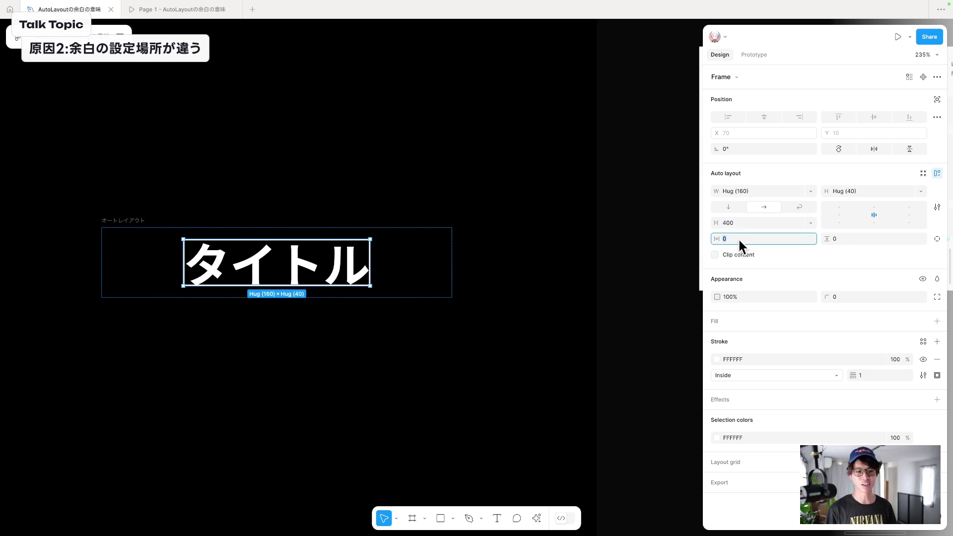
text(20)
key(Return)
key(shift+Up)
key(shift+Up)
key(shift+Up)
key(shift+Up)
key(shift+Up)
key(shift+Up)
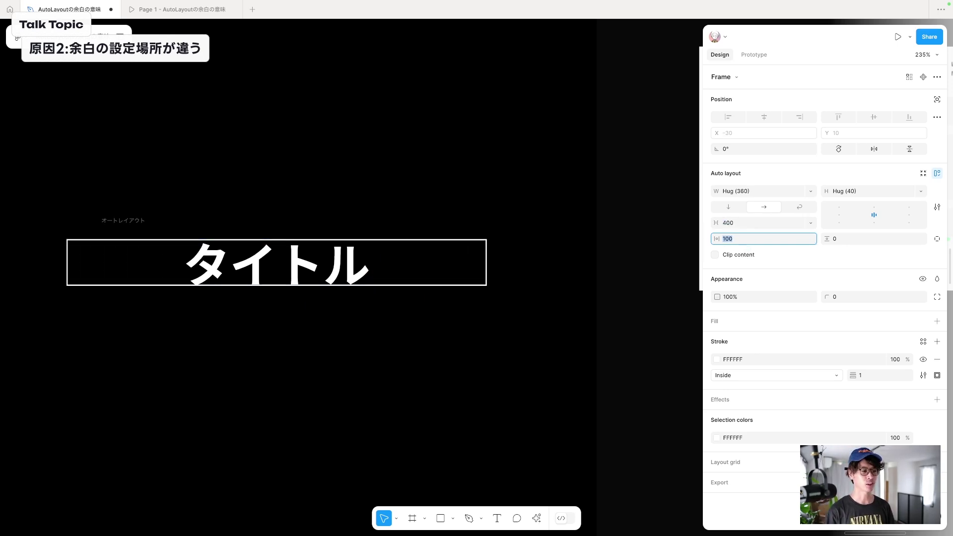
key(shift+Up)
key(shift+Up)
key(shift+Up)
key(shift+Up)
key(shift+Up)
key(shift+Up)
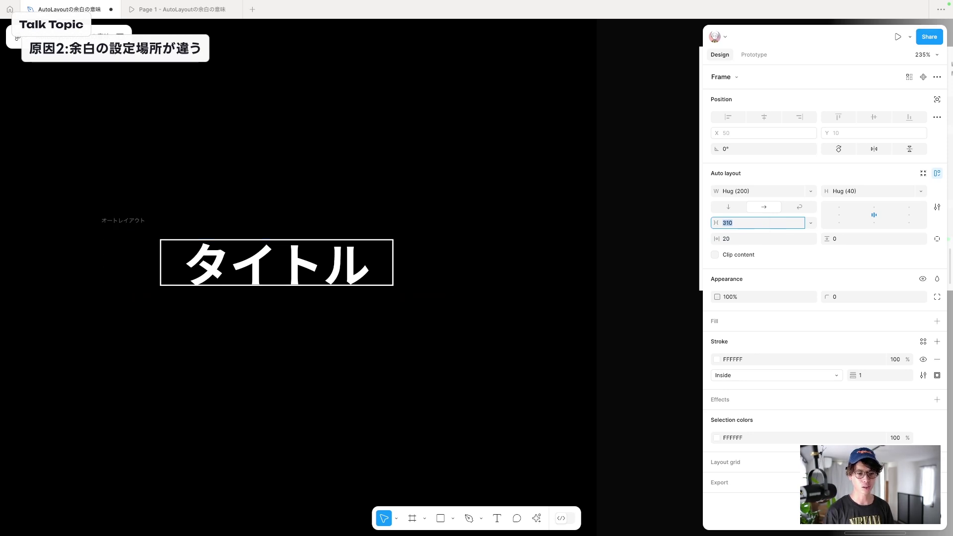
key(shift+Up)
key(shift+Up)
key(shift+Up)
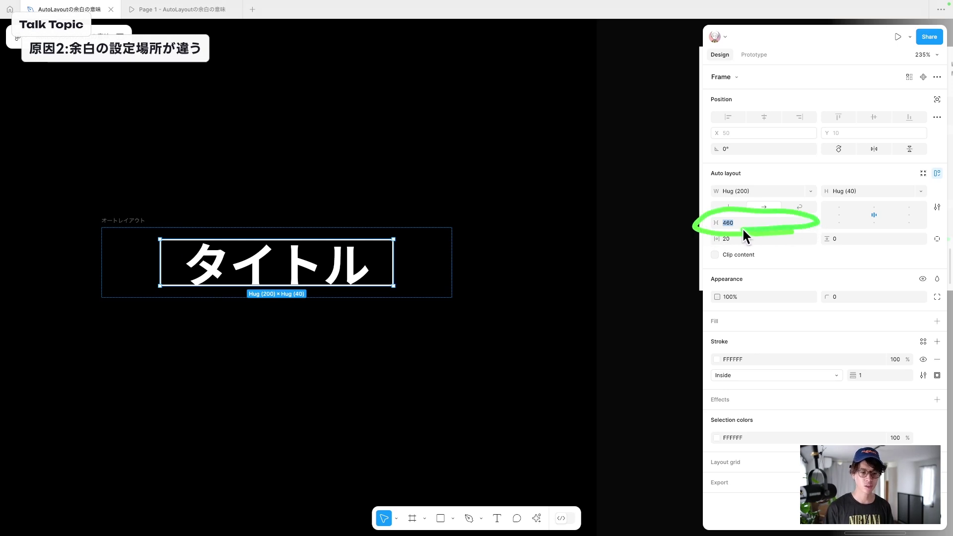
Step: Underline the padding settings, raise vertical padding to 50, and set the gap to 400
drag(713, 234, 821, 240)
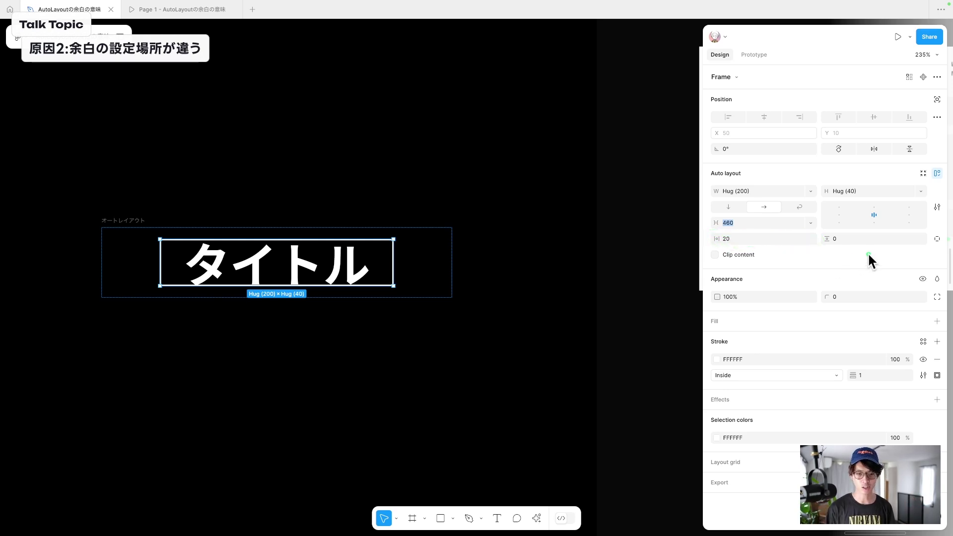
drag(939, 248, 815, 250)
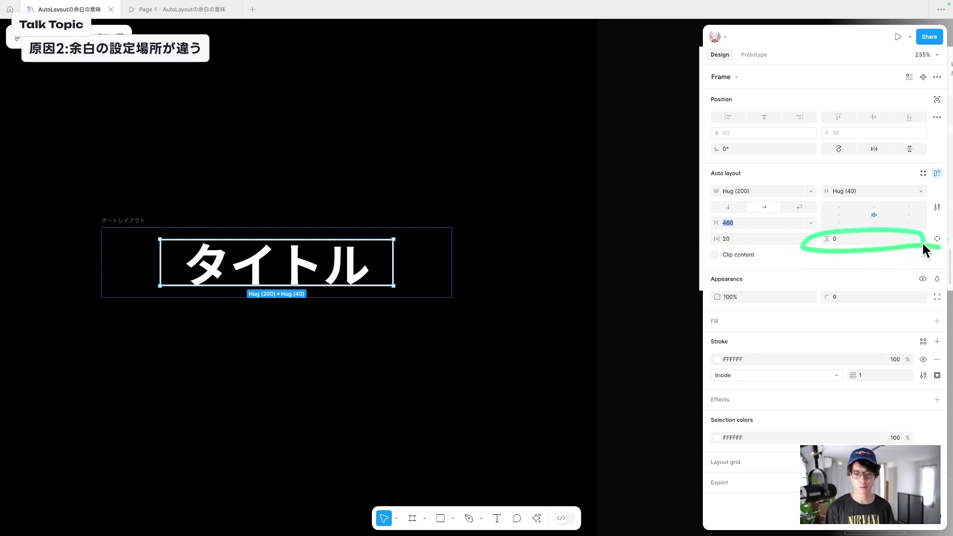
click(878, 239)
mouse_move(879, 239)
mouse_down()
mouse_move(928, 238)
mouse_move(904, 239)
mouse_up()
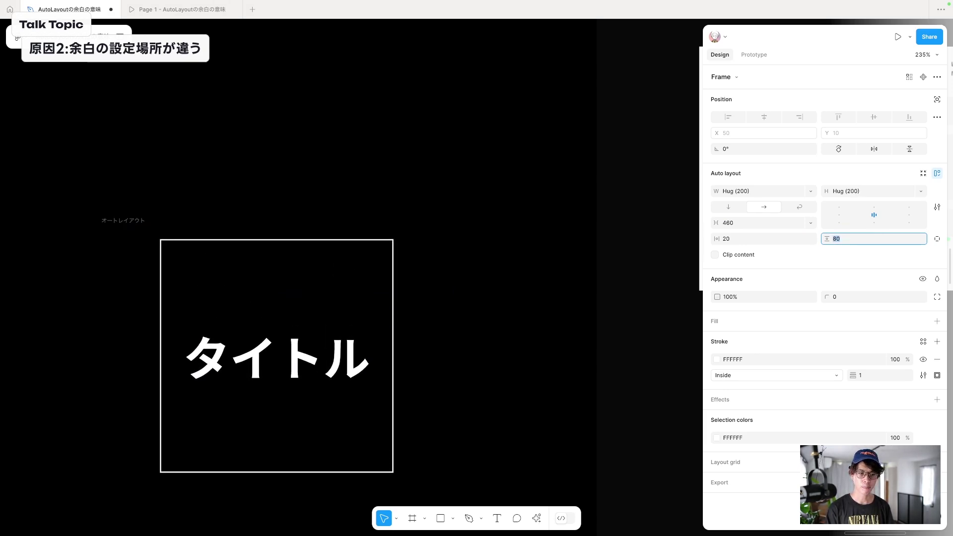
text(50)
click(779, 223)
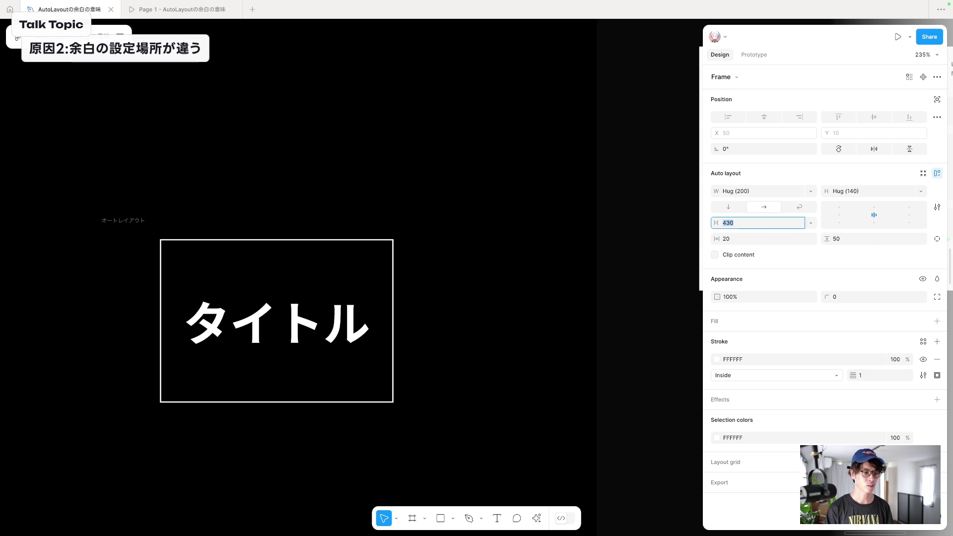
text(400)
key(Return)
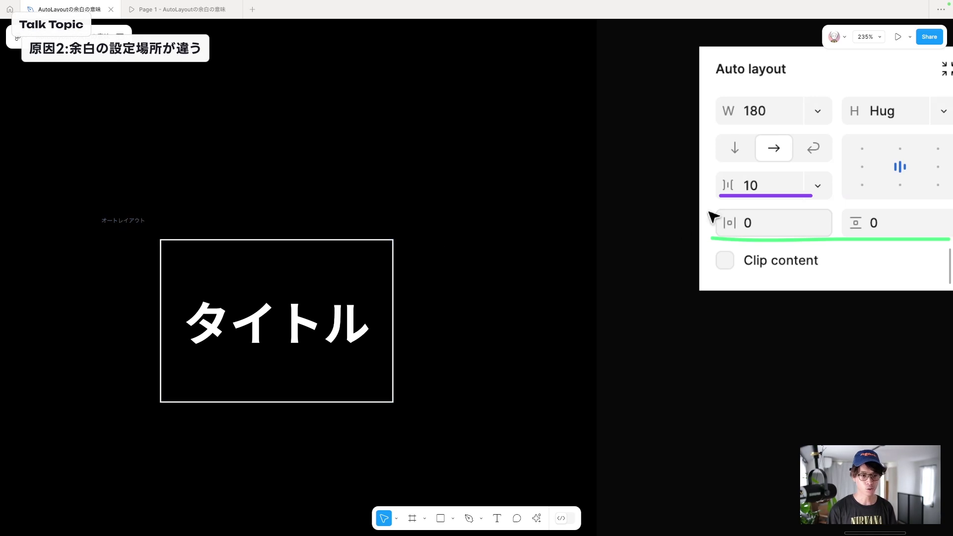
scroll(798, 204, up, 5)
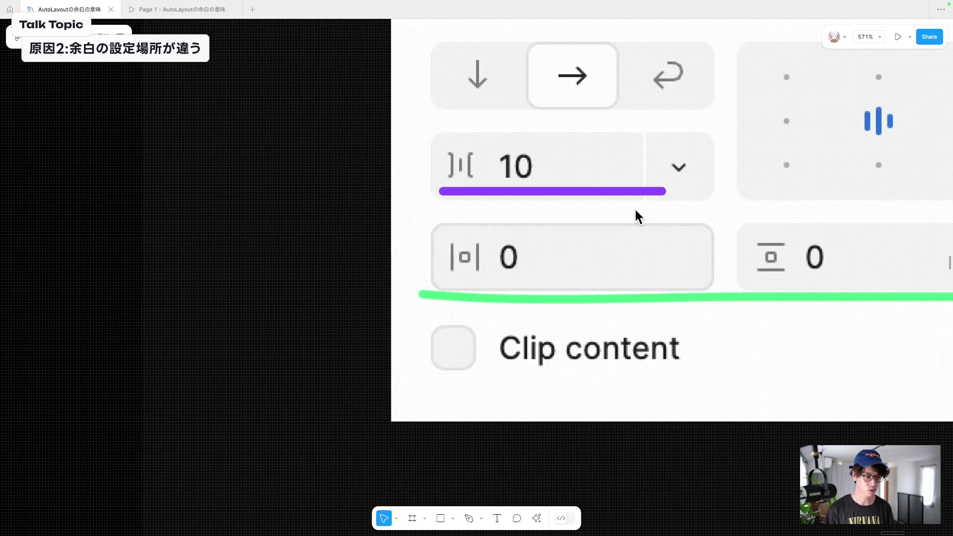
drag(443, 196, 661, 164)
scroll(529, 186, down, 5)
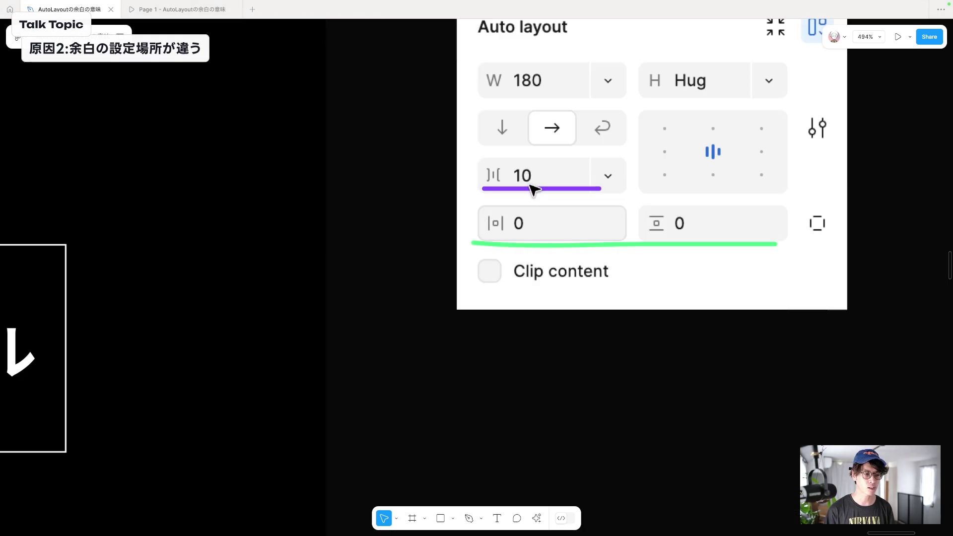
scroll(531, 190, down, 5)
scroll(532, 189, down, 3)
click(345, 199)
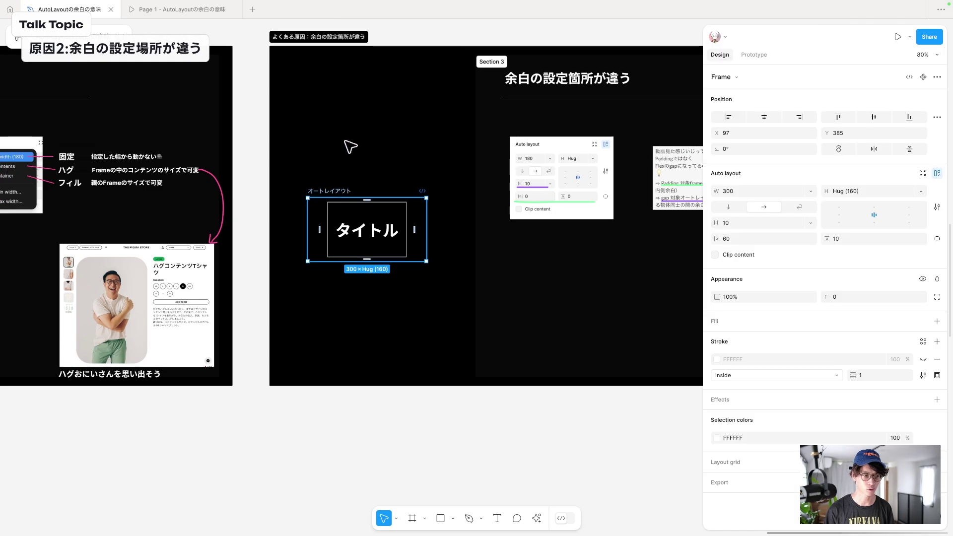
scroll(639, 208, up, 3)
scroll(447, 219, up, 3)
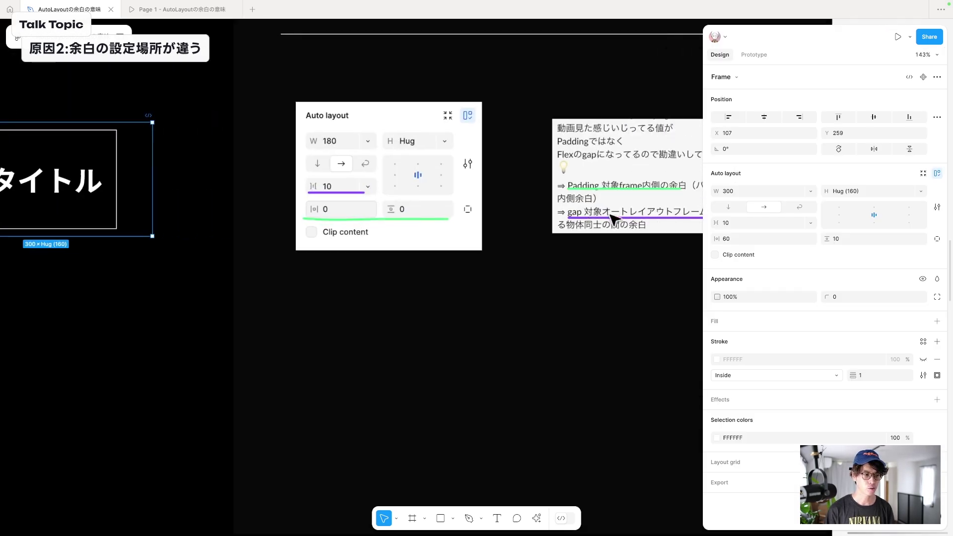
scroll(323, 195, up, 2)
scroll(325, 198, up, 5)
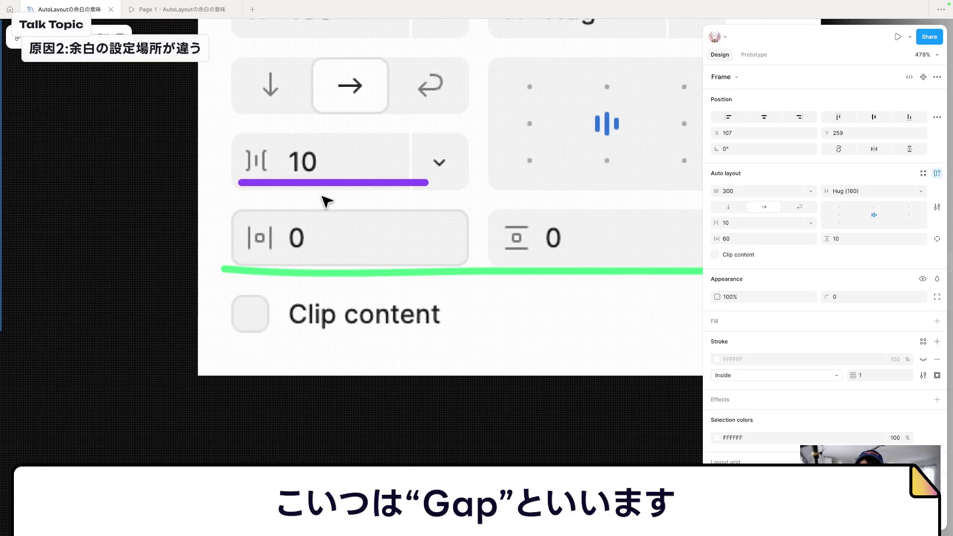
scroll(375, 188, down, 5)
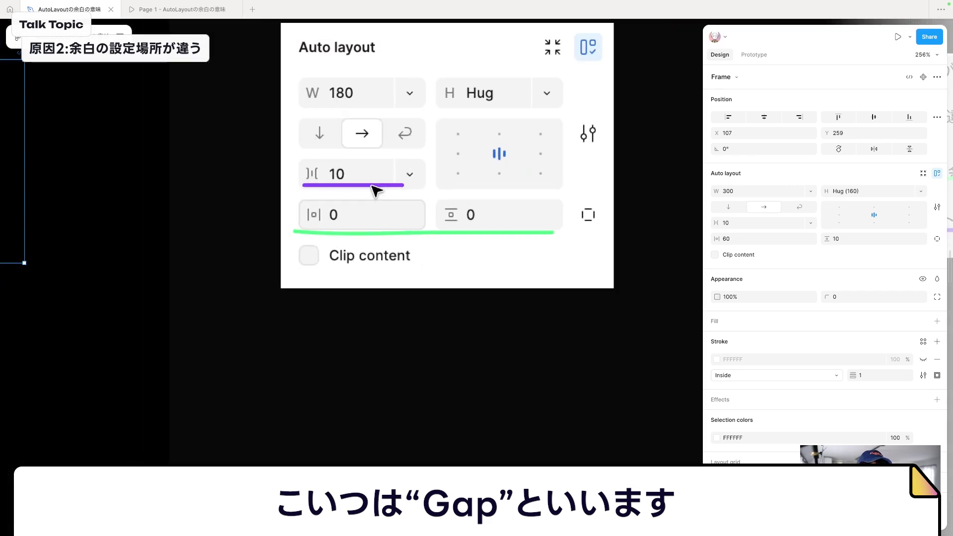
scroll(379, 191, down, 5)
scroll(392, 203, left, 3)
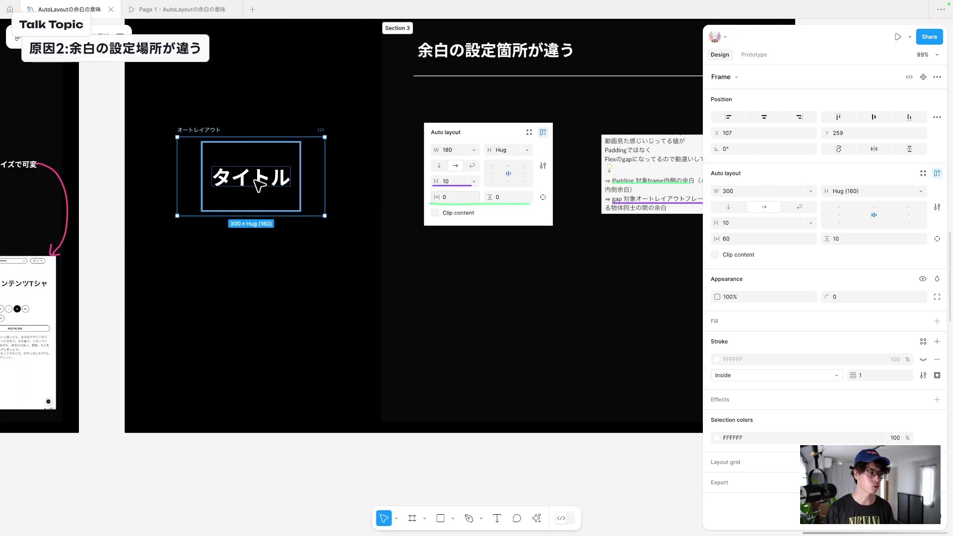
click(452, 185)
scroll(415, 204, down, 1)
Step: Duplicate the タイトル frame below, duplicate its text, and move the new Frame 87
click(245, 127)
drag(245, 127, 245, 225)
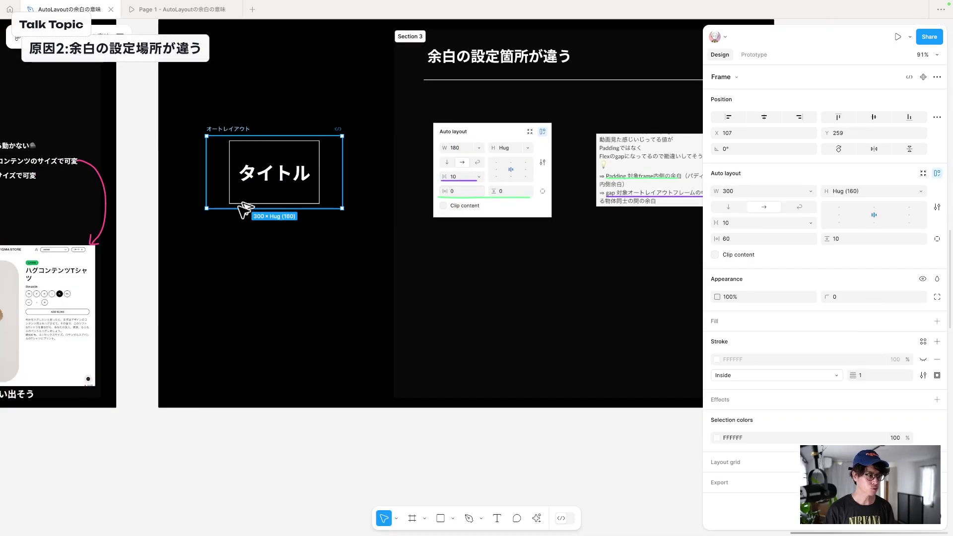
click(266, 268)
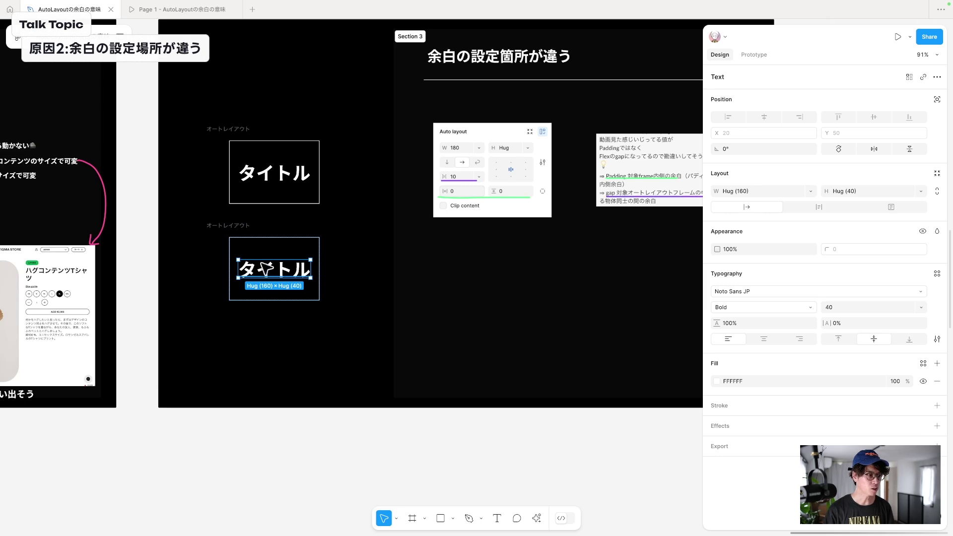
key(ctrl+d)
key(Escape)
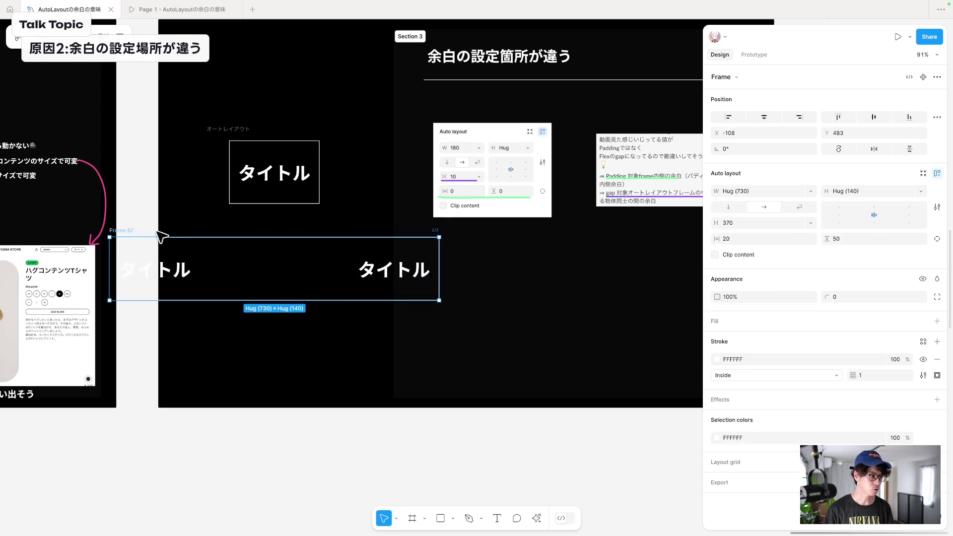
drag(127, 232, 246, 266)
key(Escape)
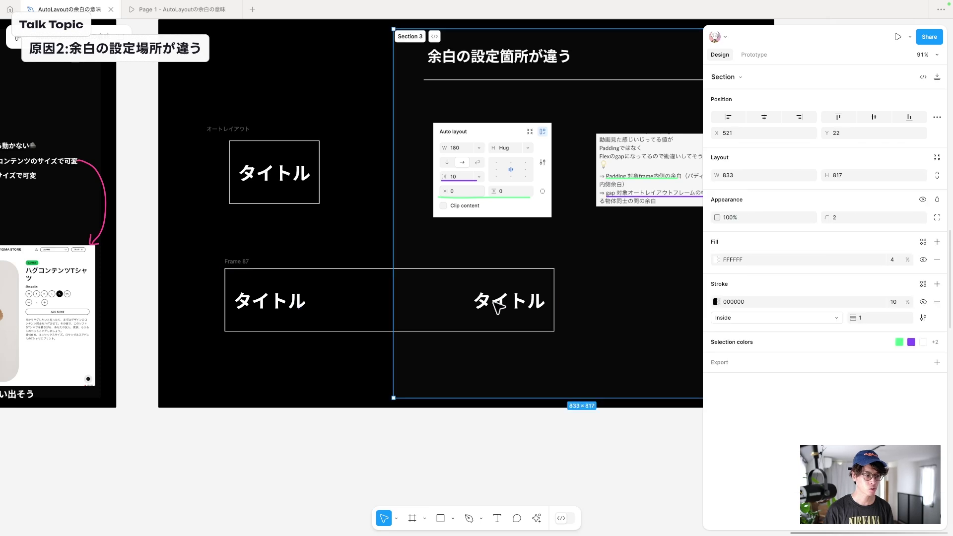
Step: Point out the two タイトル texts and pen-mark the space between them
double_click(273, 303)
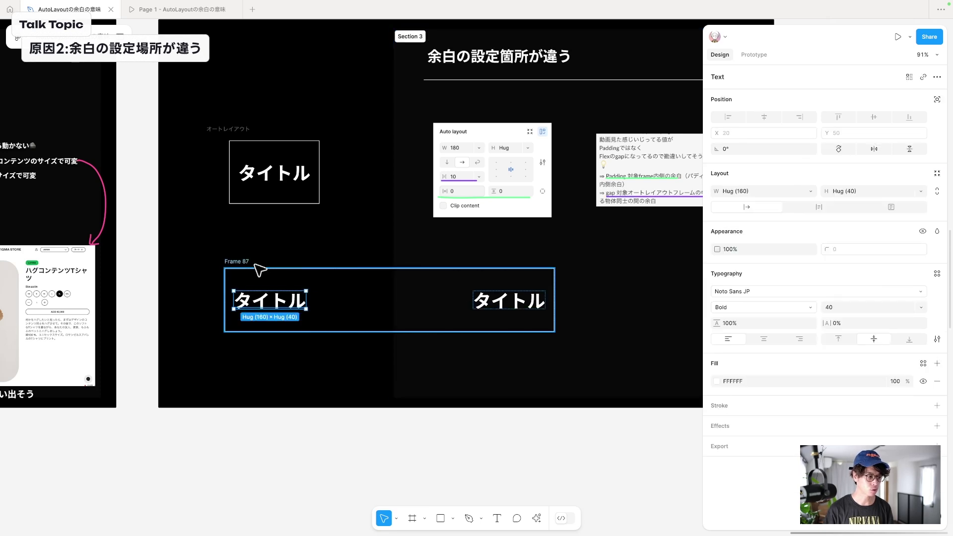
drag(485, 322, 463, 330)
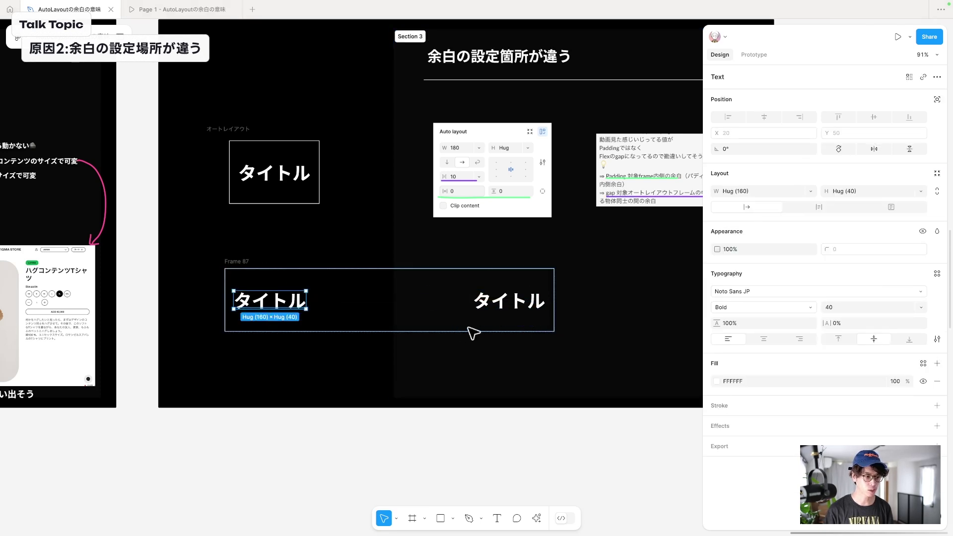
scroll(463, 329, up, 3)
scroll(462, 331, up, 2)
scroll(461, 331, up, 1)
scroll(398, 323, down, 1)
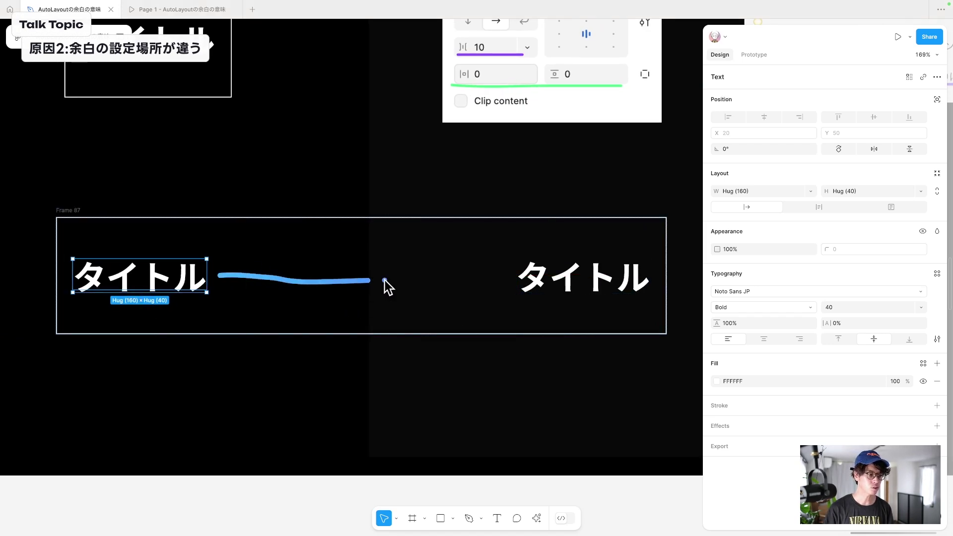
drag(256, 276, 333, 281)
drag(231, 279, 497, 276)
Step: Lower Frame 87's gap to 135 and outline the shrinking gap between the texts
click(498, 278)
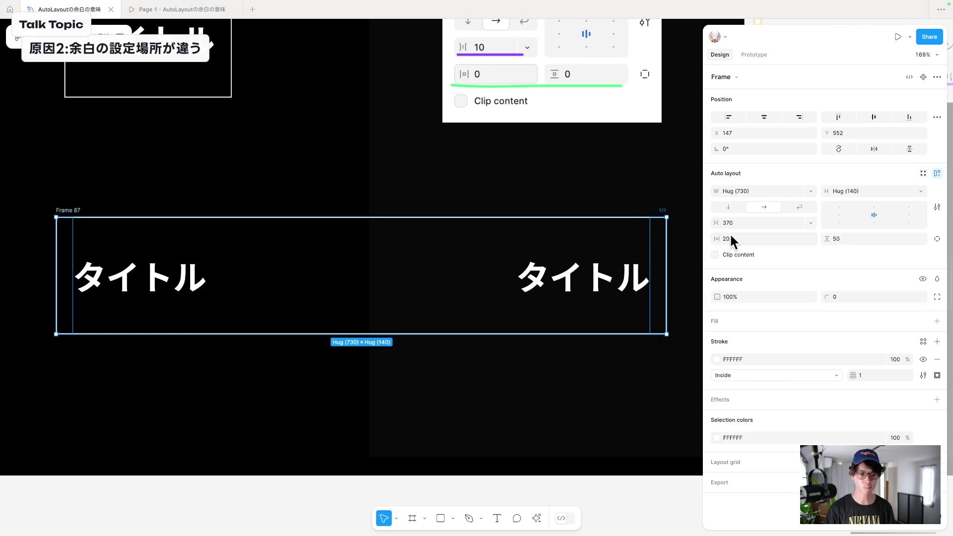
click(735, 221)
key(shift+Down)
key(shift+Down)
key(shift+Down)
key(shift+Down)
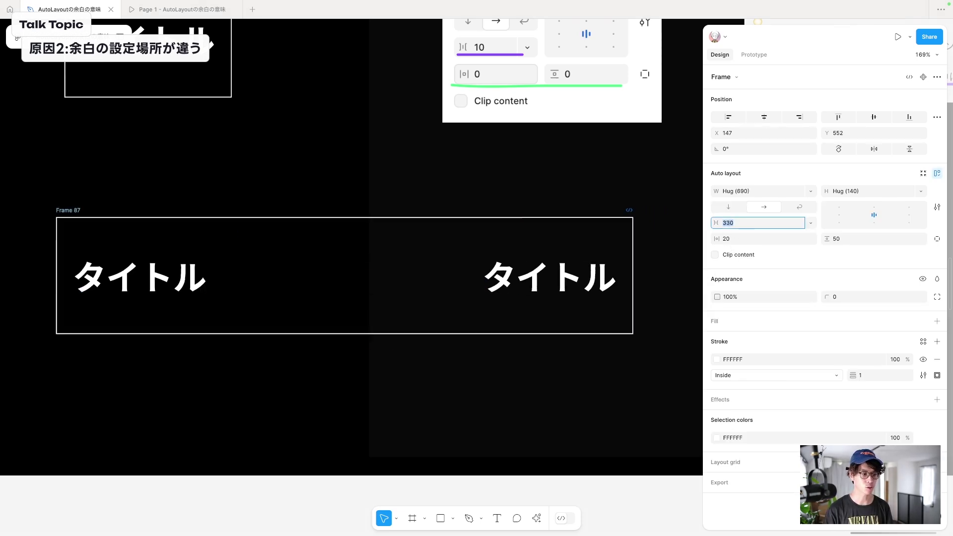
key(shift+Down)
key(shift+Down)
key(shift+Down)
key(shift+Down)
key(shift+Down)
key(shift+Down)
key(shift+Down)
key(shift+Down)
key(shift+Down)
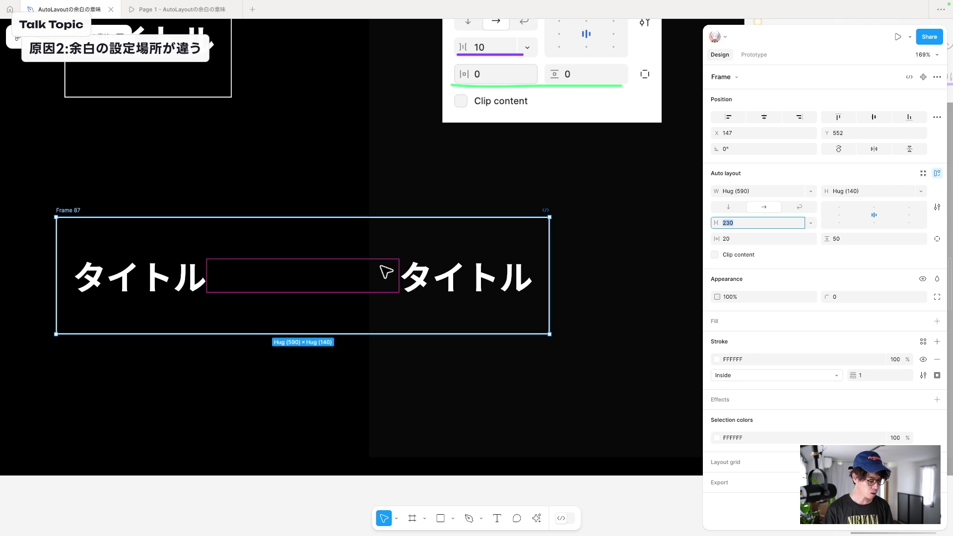
drag(393, 256, 255, 296)
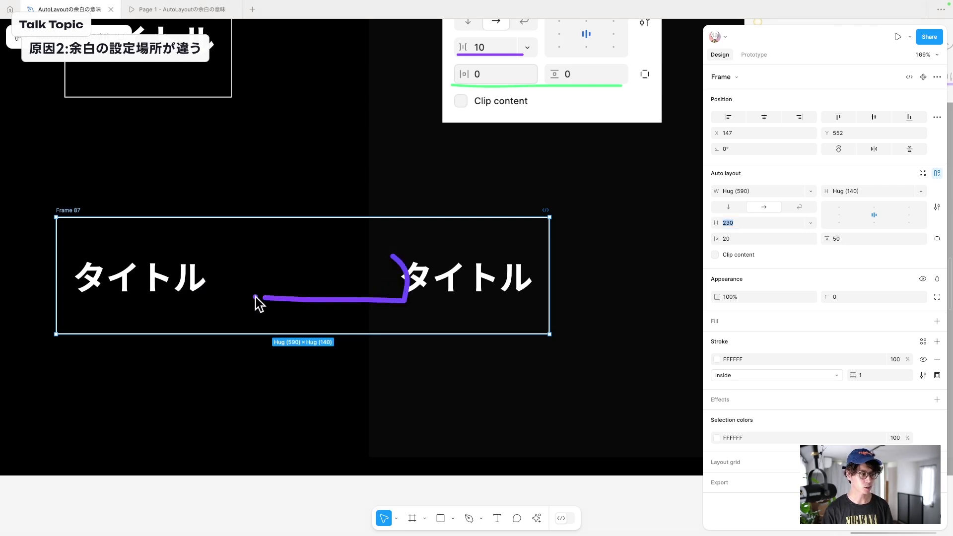
drag(214, 260, 395, 255)
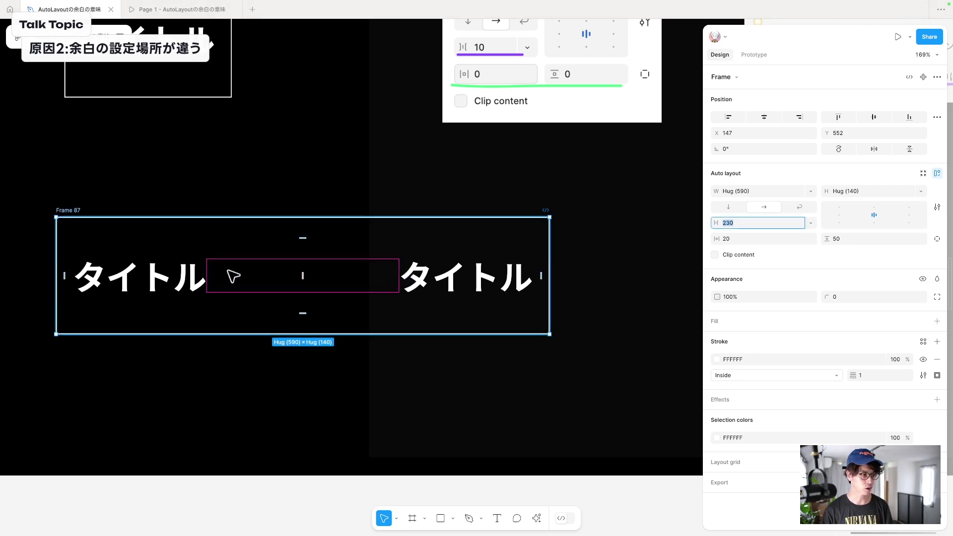
mouse_move(303, 276)
mouse_down()
mouse_move(247, 283)
mouse_move(266, 281)
mouse_up()
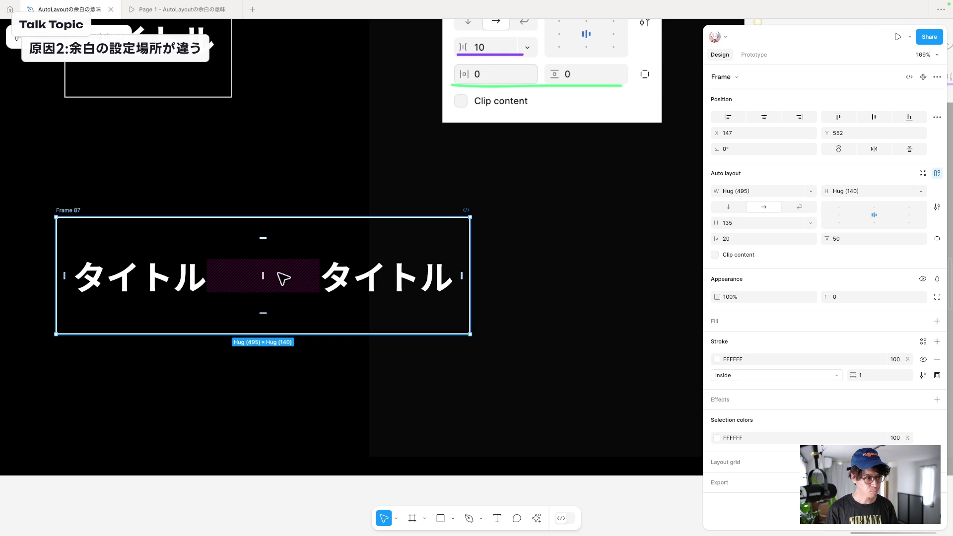
Step: Lower the upper オートレイアウト frame's gap from 370 to 320
scroll(301, 276, down, 2)
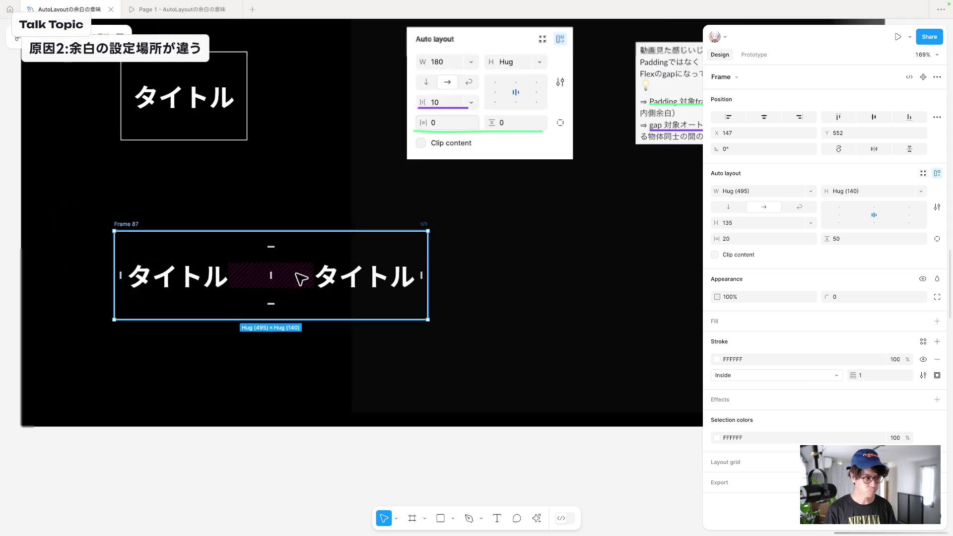
scroll(248, 223, up, 3)
click(214, 170)
click(758, 222)
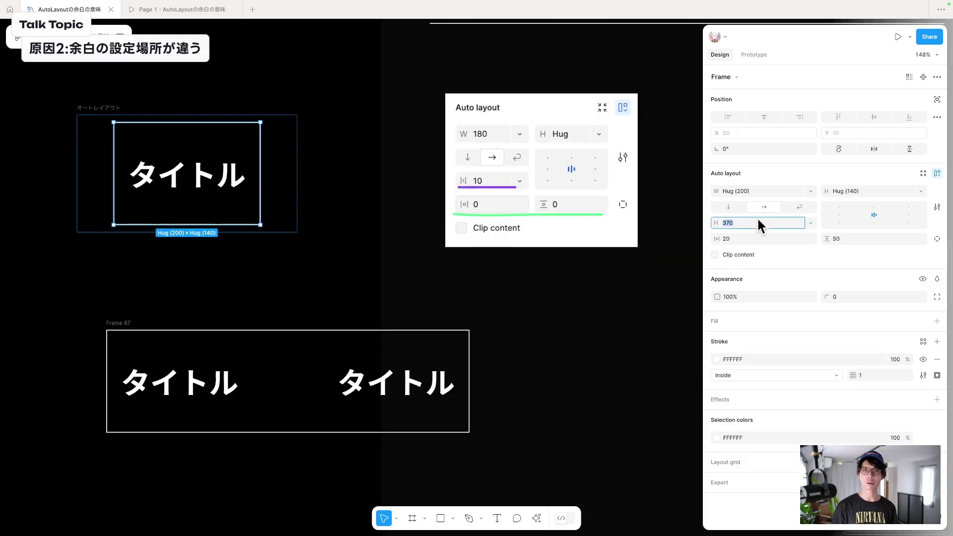
key(shift+Down)
key(shift+Down)
key(shift+Down)
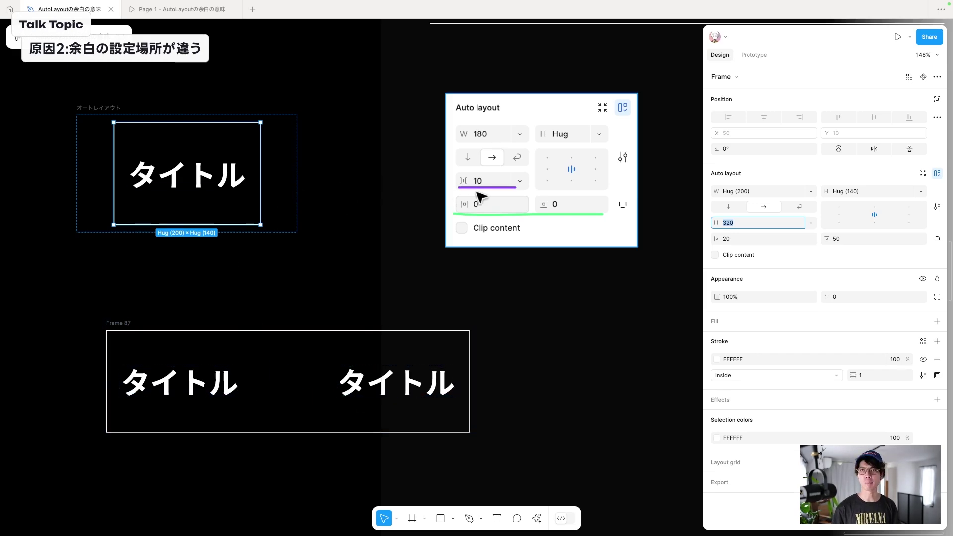
scroll(427, 187, down, 3)
scroll(426, 188, down, 2)
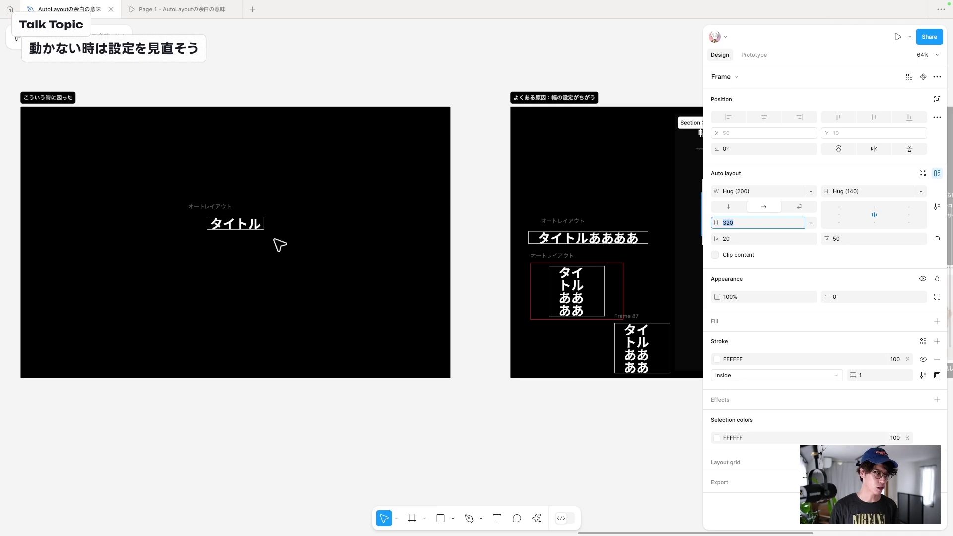
Step: Pan and zoom over to the width-options close-up image
scroll(327, 237, right, 5)
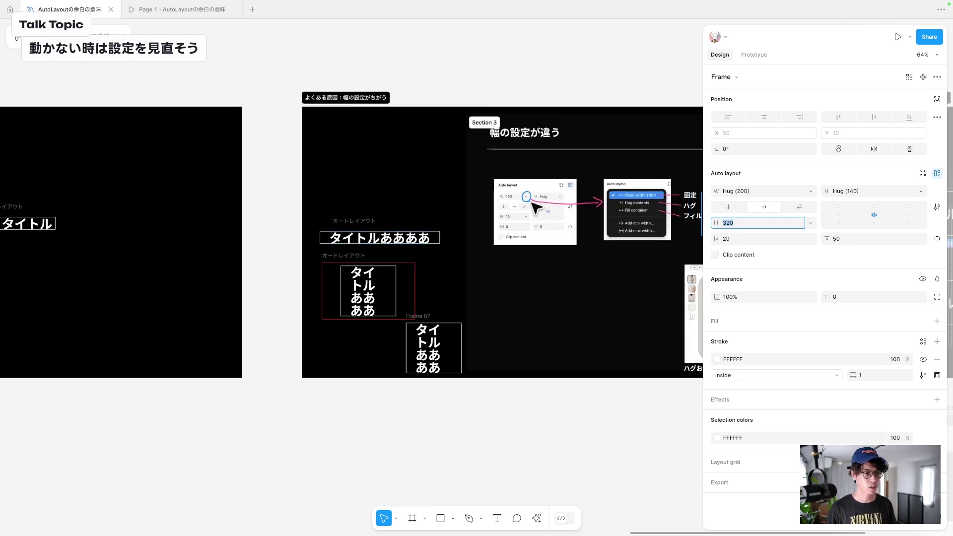
scroll(533, 206, up, 5)
scroll(532, 208, up, 2)
scroll(527, 208, up, 2)
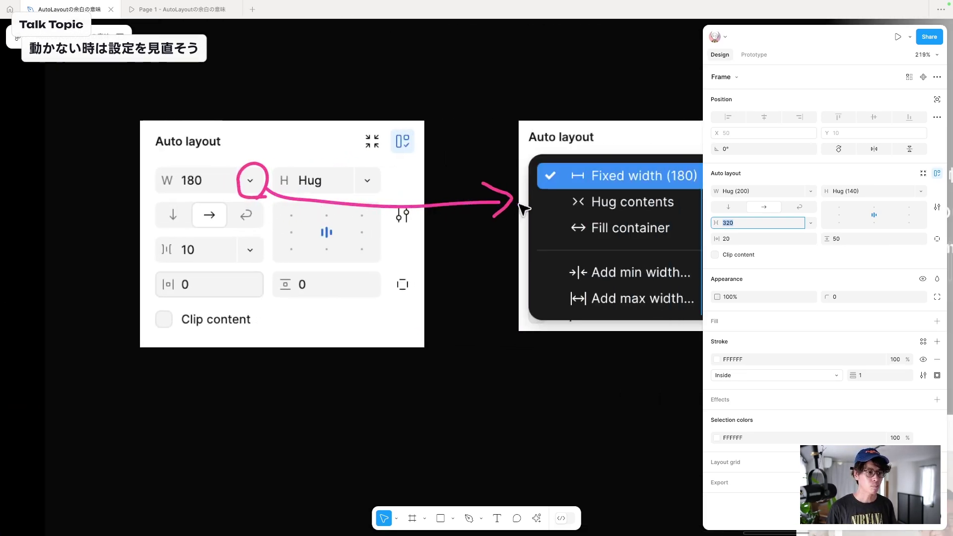
scroll(528, 209, right, 6)
scroll(423, 219, left, 3)
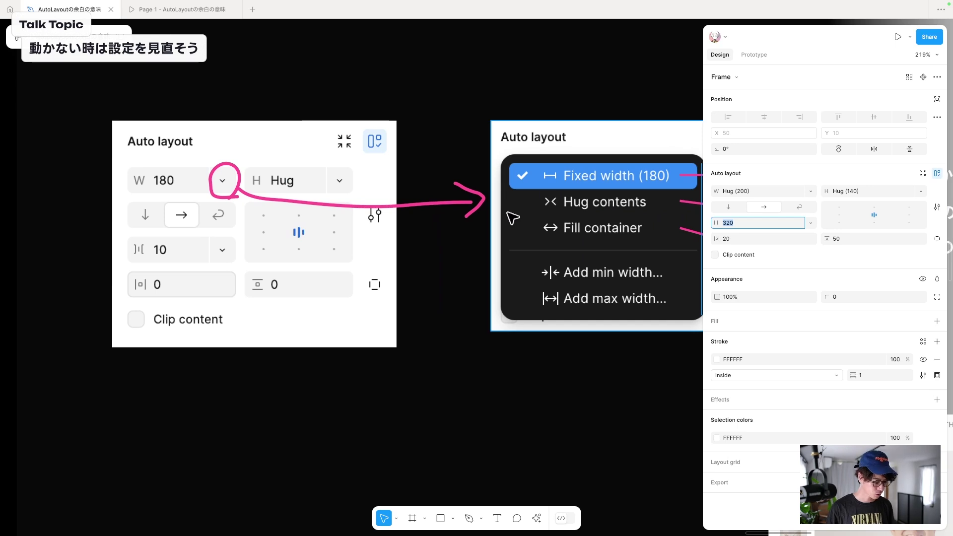
Step: Pen-mark the Fixed option, width choices and Hug height on the image, then zoom out to Section 3
drag(680, 180, 564, 215)
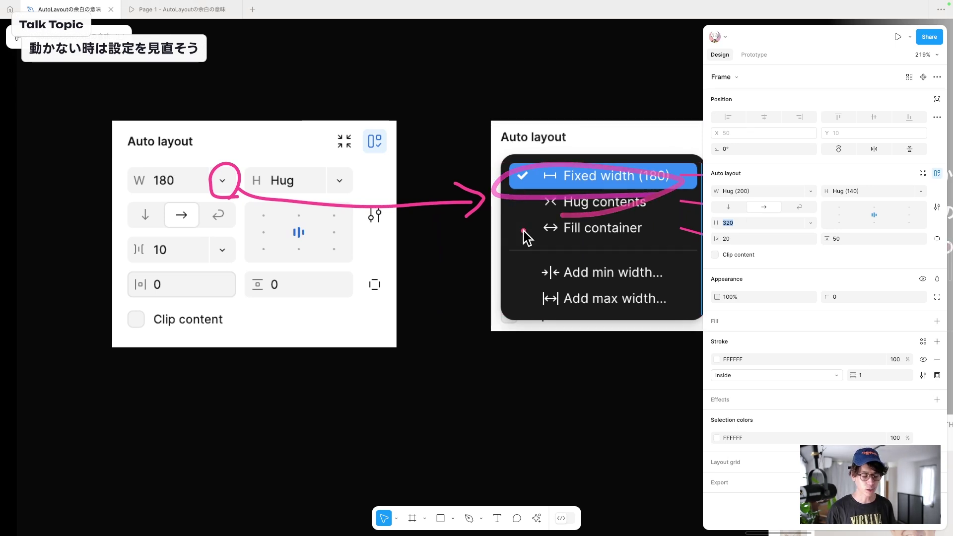
drag(538, 147, 544, 255)
drag(640, 150, 588, 255)
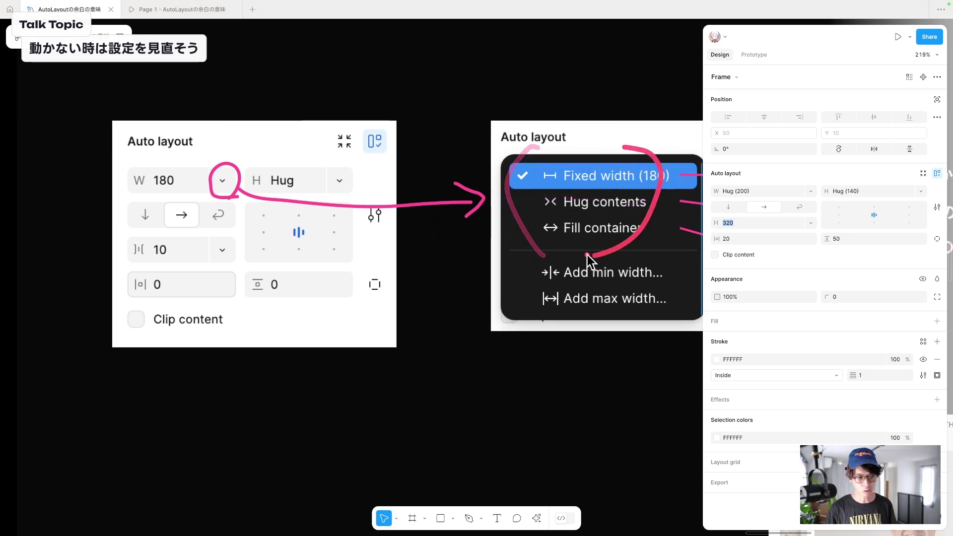
drag(166, 189, 166, 190)
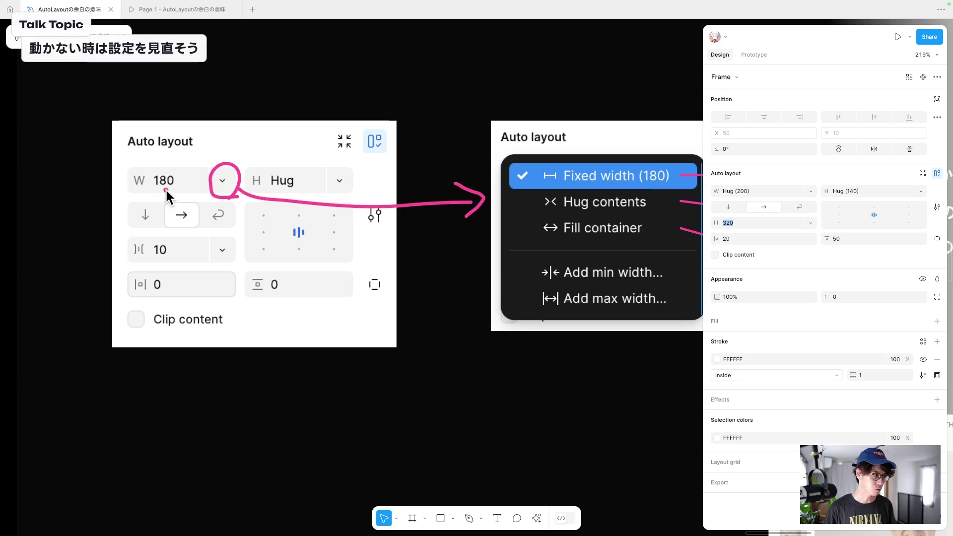
drag(272, 193, 258, 213)
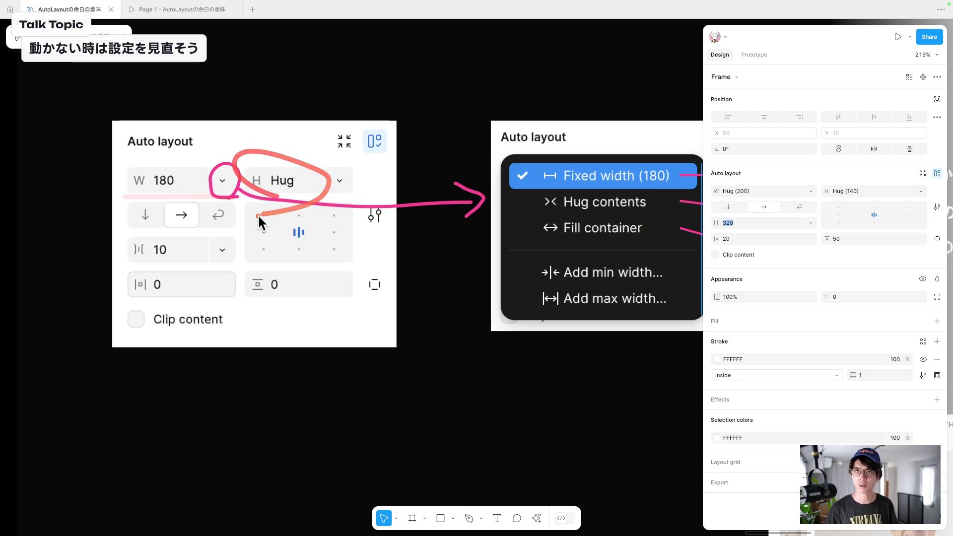
scroll(261, 213, down, 10)
scroll(255, 217, right, 10)
Step: Circle the gap value 10 and the padding row, and measure spacing with Alt
scroll(257, 215, right, 5)
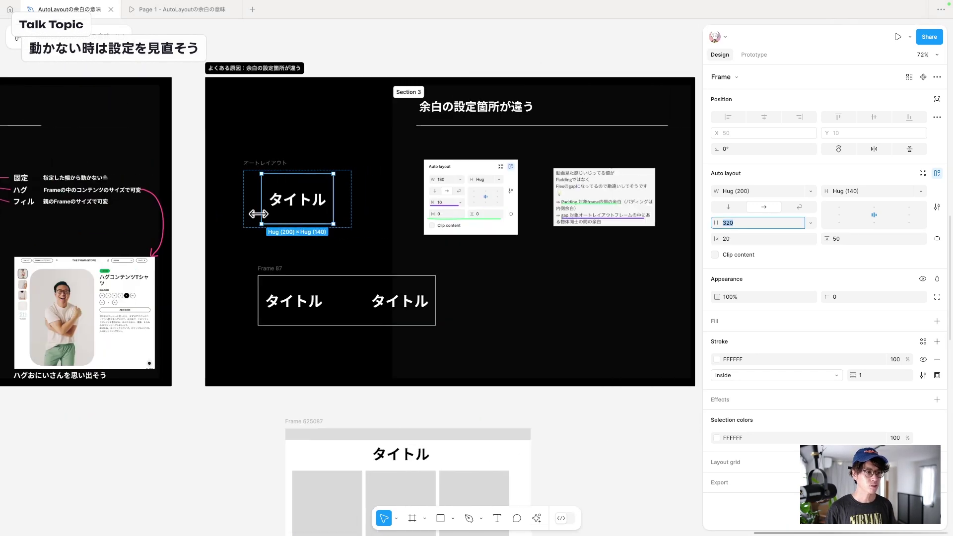
scroll(407, 220, up, 5)
drag(539, 201, 566, 187)
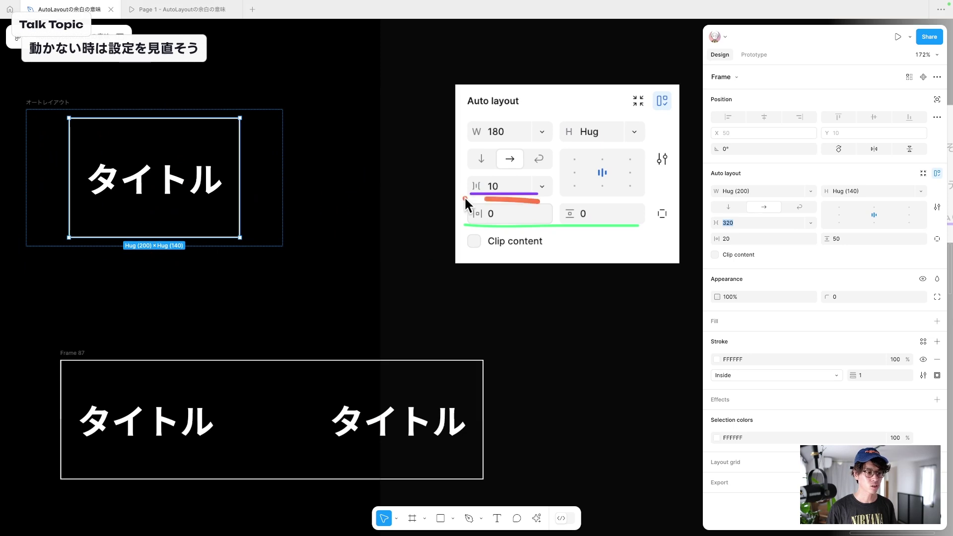
mouse_move(641, 229)
mouse_down()
mouse_move(658, 210)
mouse_move(646, 231)
mouse_up()
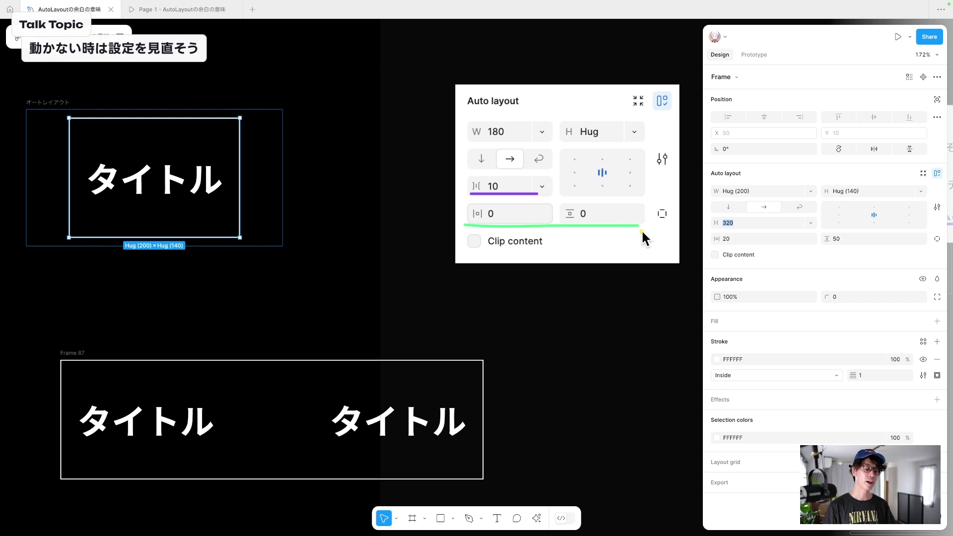
mouse_move(557, 196)
mouse_down()
mouse_move(520, 170)
mouse_move(558, 179)
mouse_up()
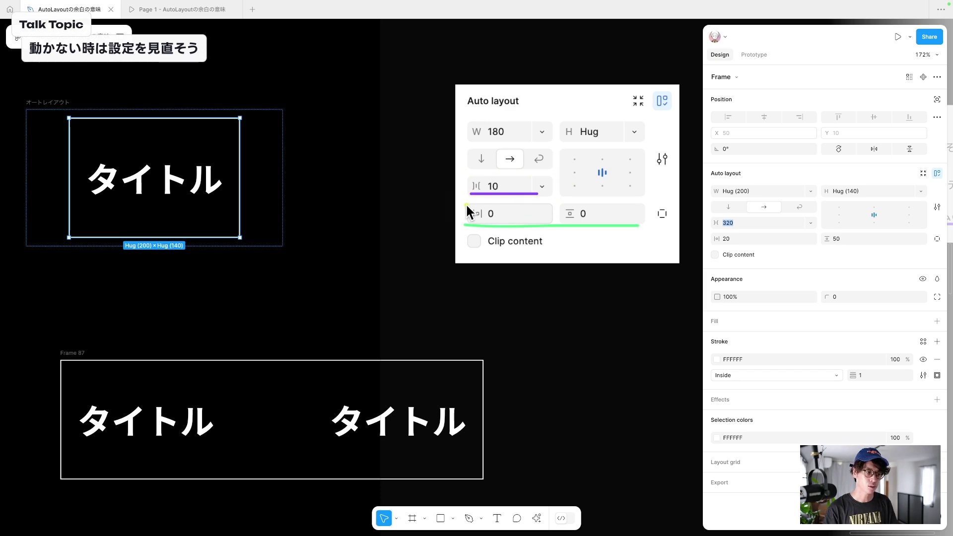
key(alt)
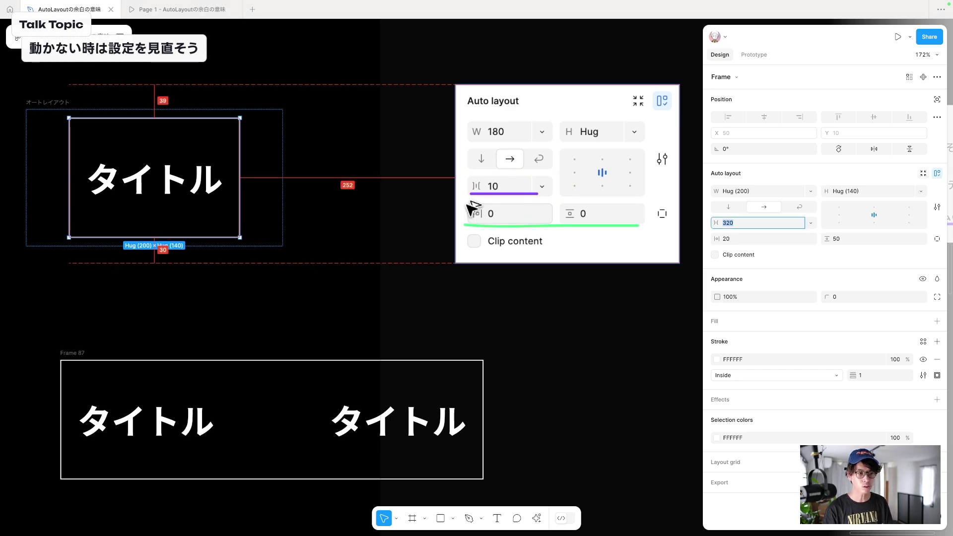
Step: Zoom out and move to the neighbouring slide's オートレイアウト タイトル frame
scroll(481, 209, down, 5)
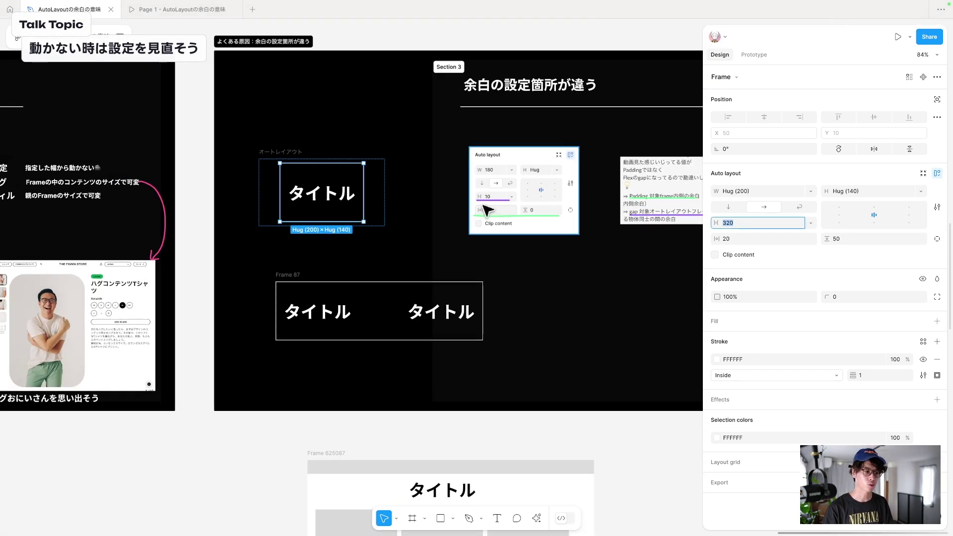
scroll(486, 212, down, 5)
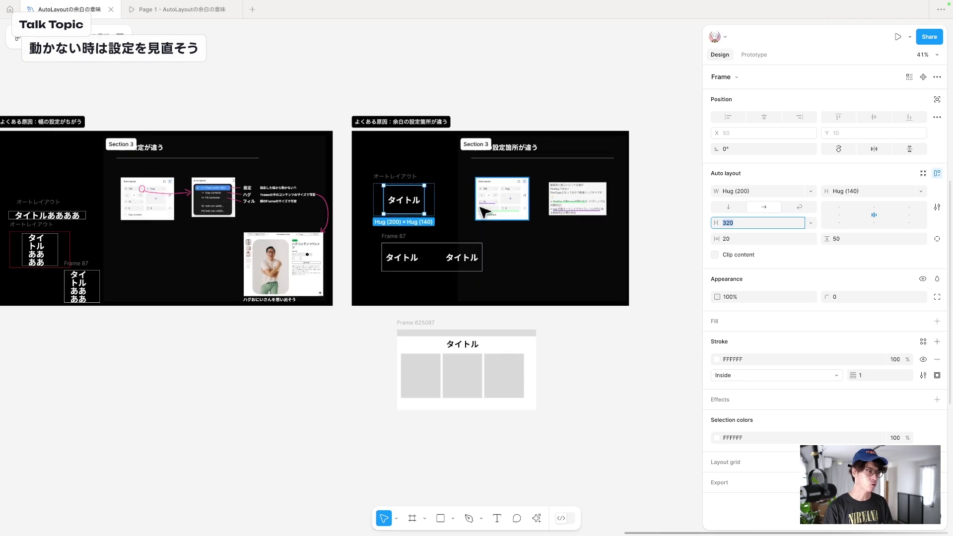
scroll(481, 211, left, 10)
scroll(606, 212, left, 2)
scroll(607, 213, up, 5)
Step: Select the 180-wide タイトル frame through its text, then view the whole こういう時に困った slide
scroll(428, 195, up, 3)
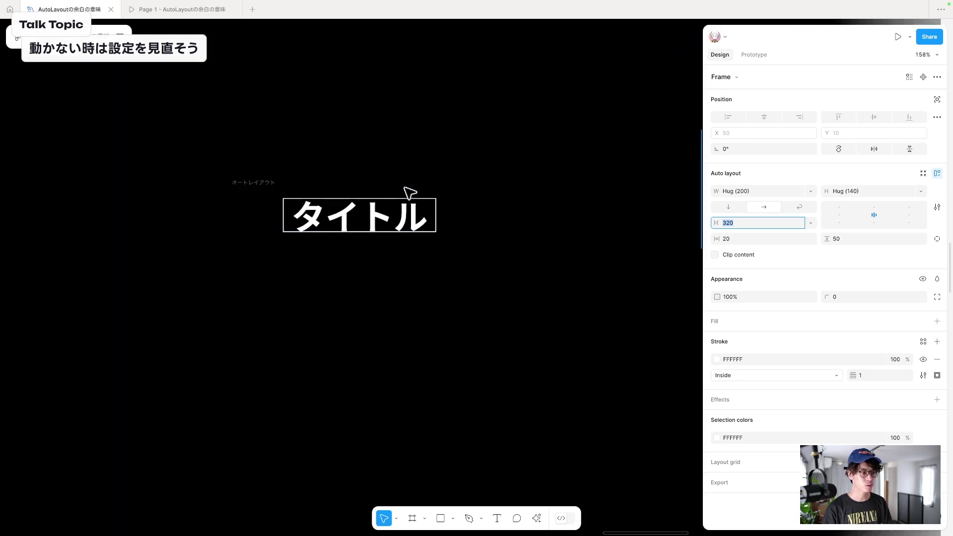
double_click(330, 203)
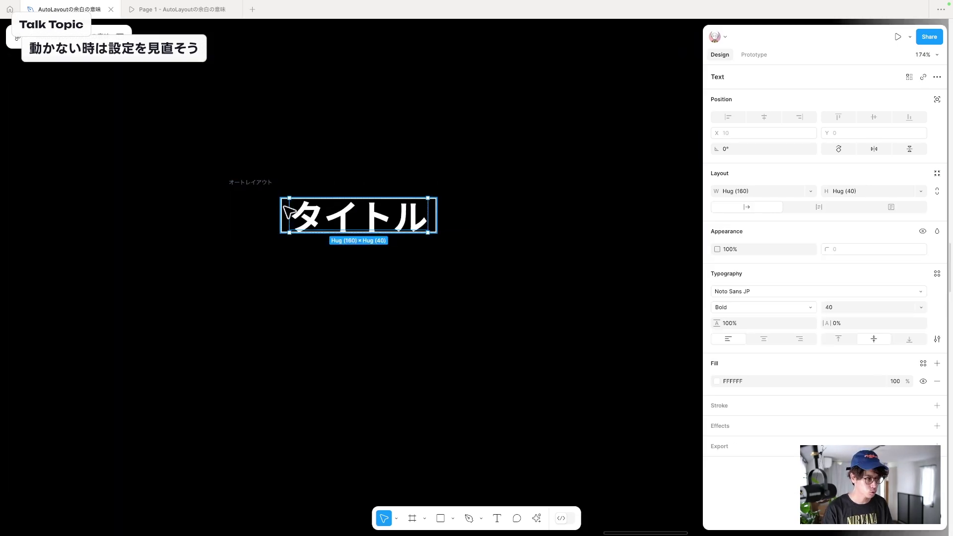
key(Escape)
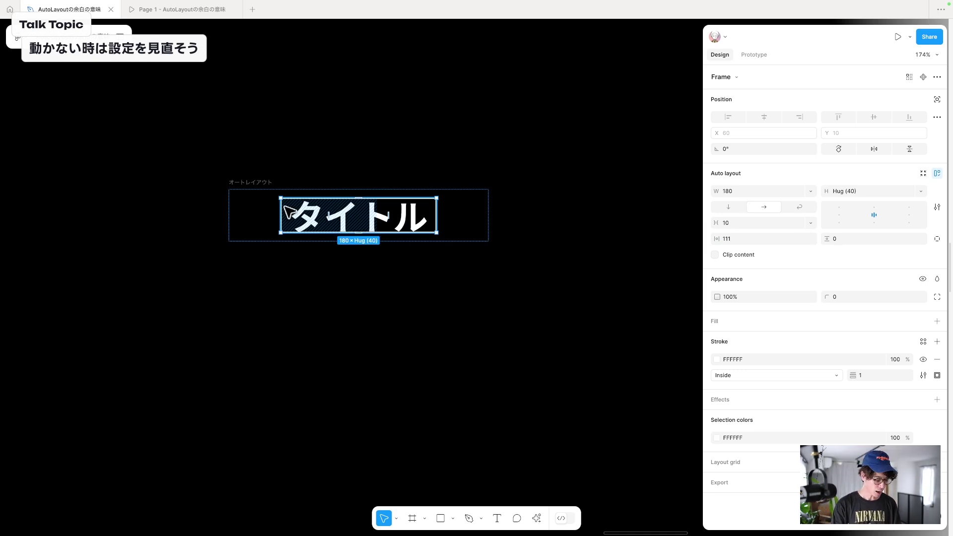
scroll(298, 213, down, 5)
scroll(328, 224, up, 2)
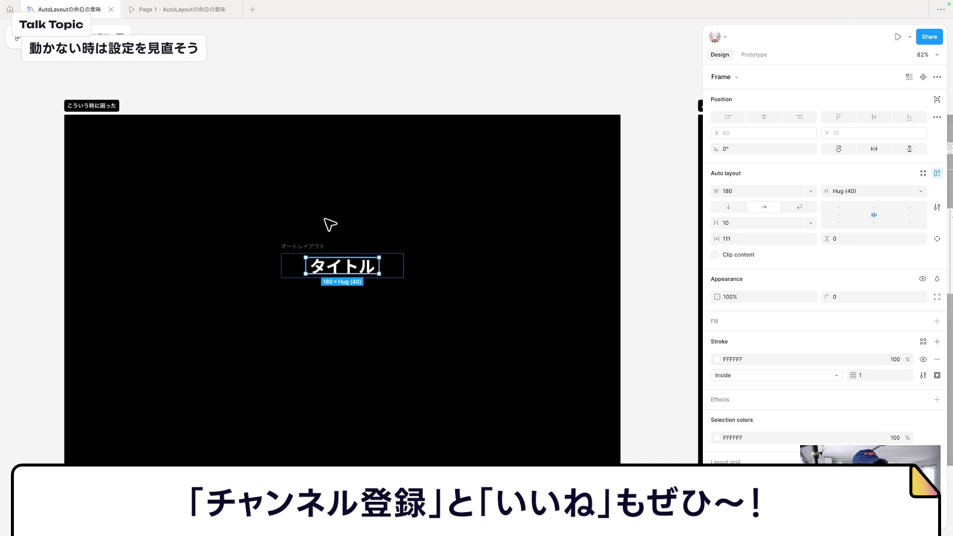
Step: Select the outer 300-wide タイトル frame, drag it slightly lower, and zoom out
key(shift+Return)
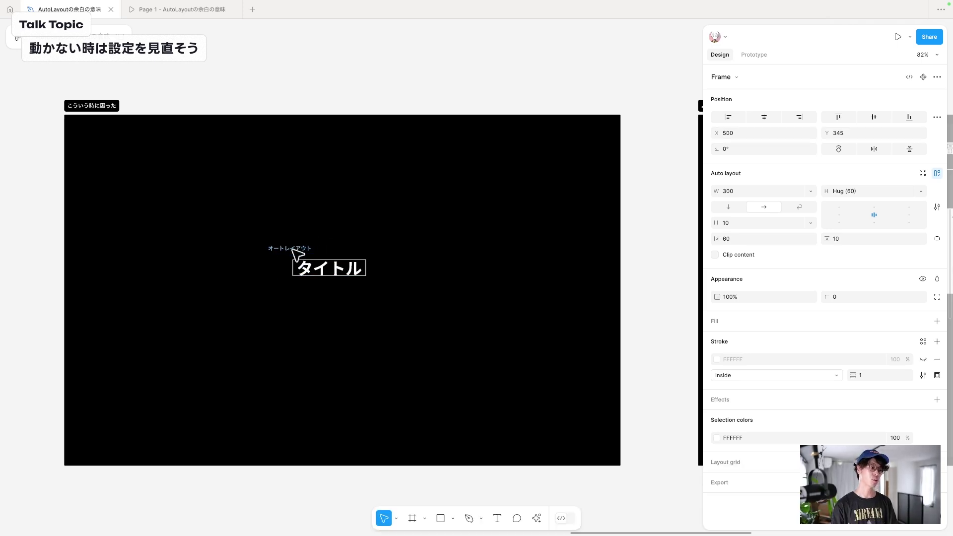
drag(300, 248, 303, 257)
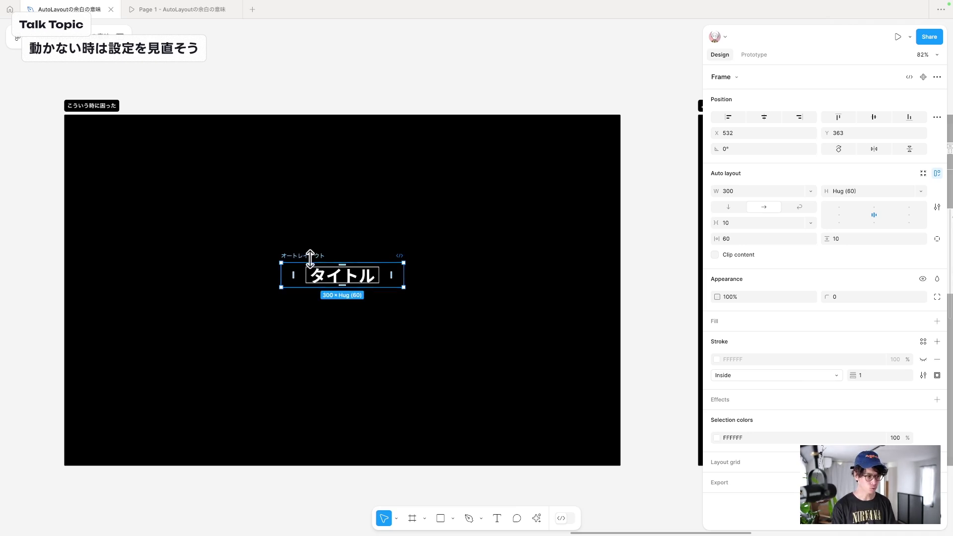
ctrl+scroll(309, 258, down, 5)
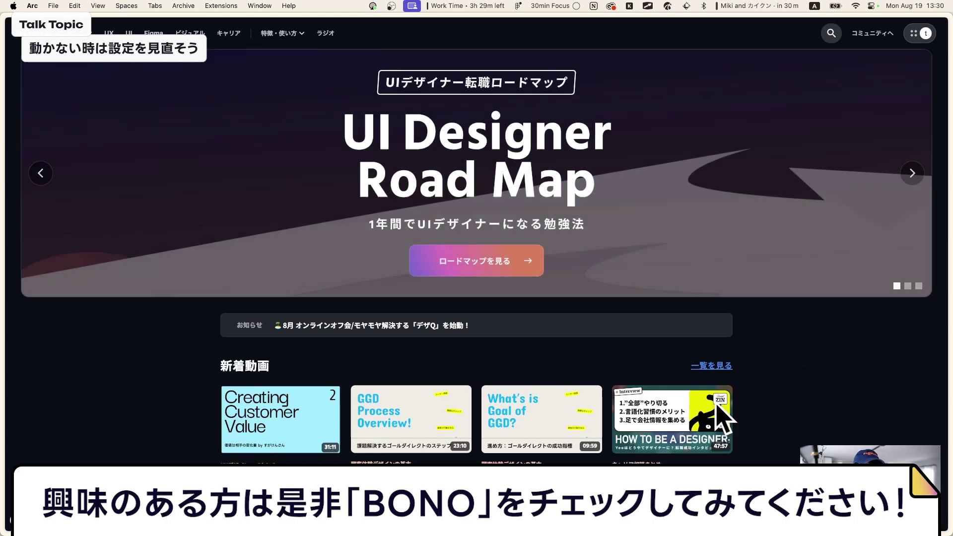
Step: Scroll the BONO home page from the Road Map banner to the UI VISUAL and 情報設計 course cards
scroll(533, 245, down, 5)
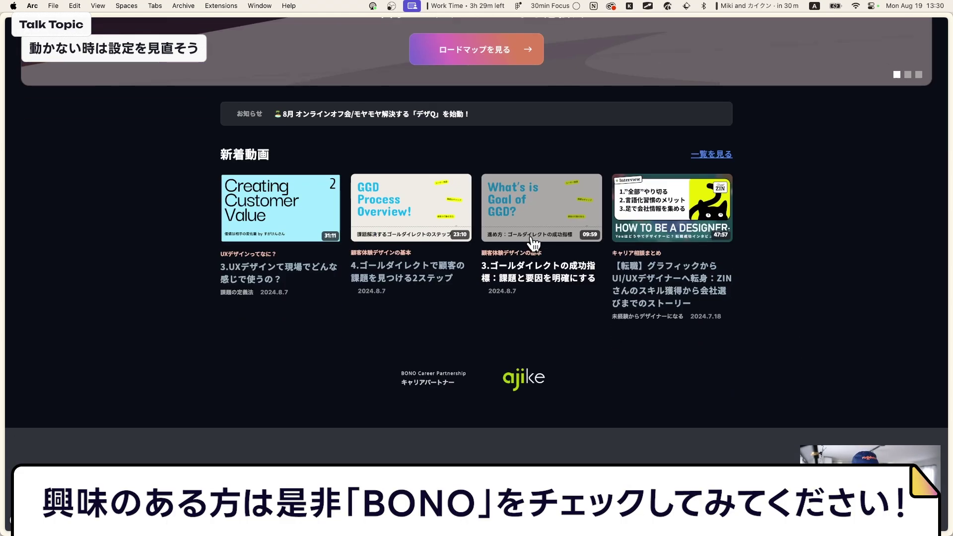
scroll(535, 237, down, 5)
scroll(535, 237, down, 5)
scroll(539, 235, down, 1)
scroll(537, 238, down, 4)
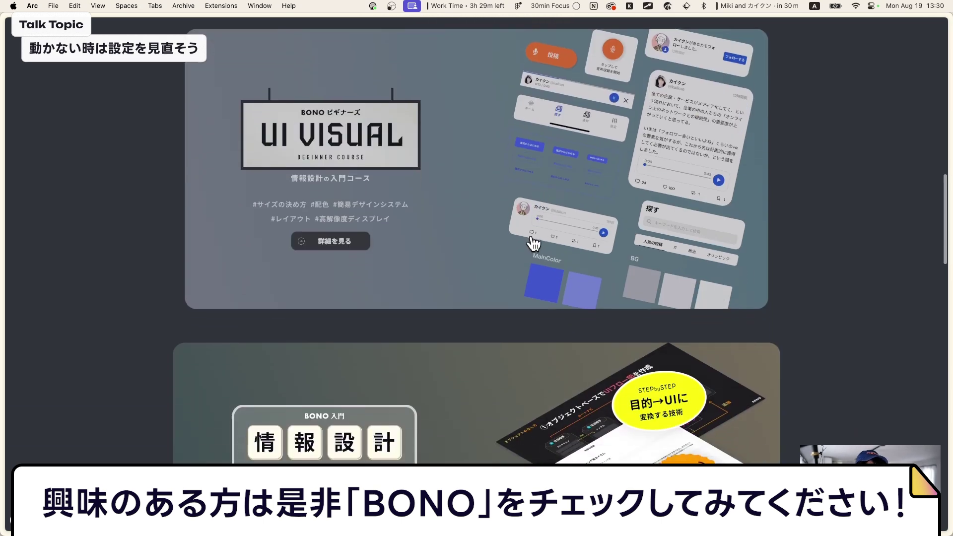
scroll(535, 241, down, 3)
scroll(533, 243, down, 3)
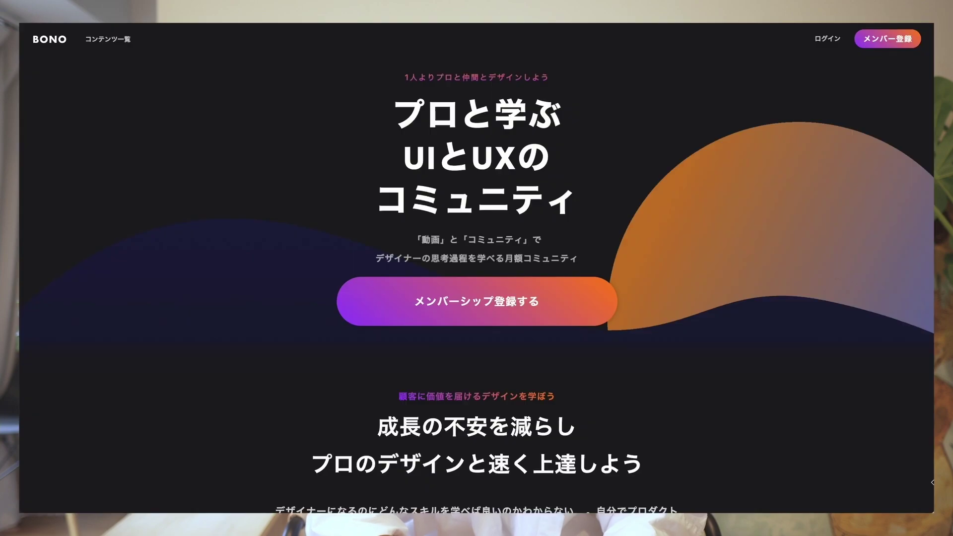
Step: Scroll down through the BONO membership landing page and dashboard
scroll(926, 492, down, 4)
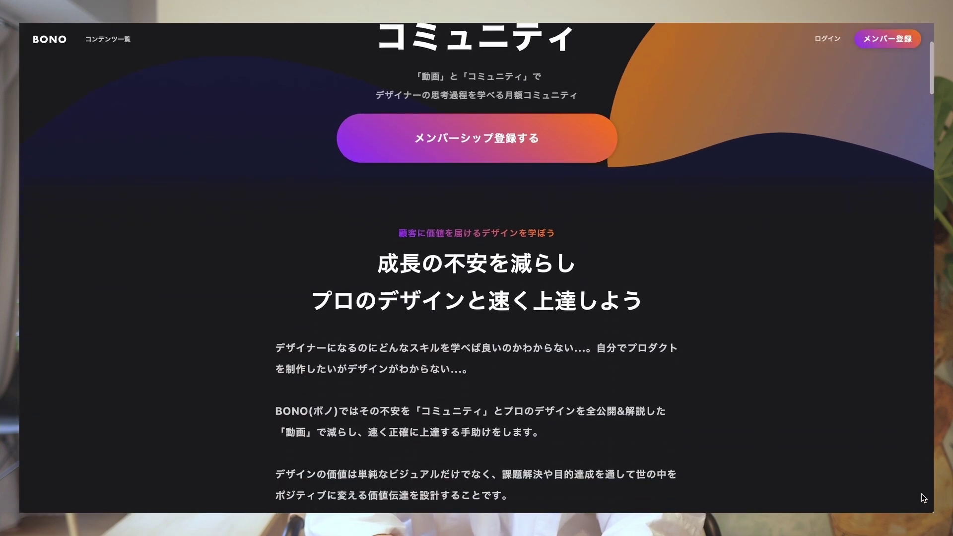
scroll(924, 497, down, 5)
scroll(923, 497, down, 2)
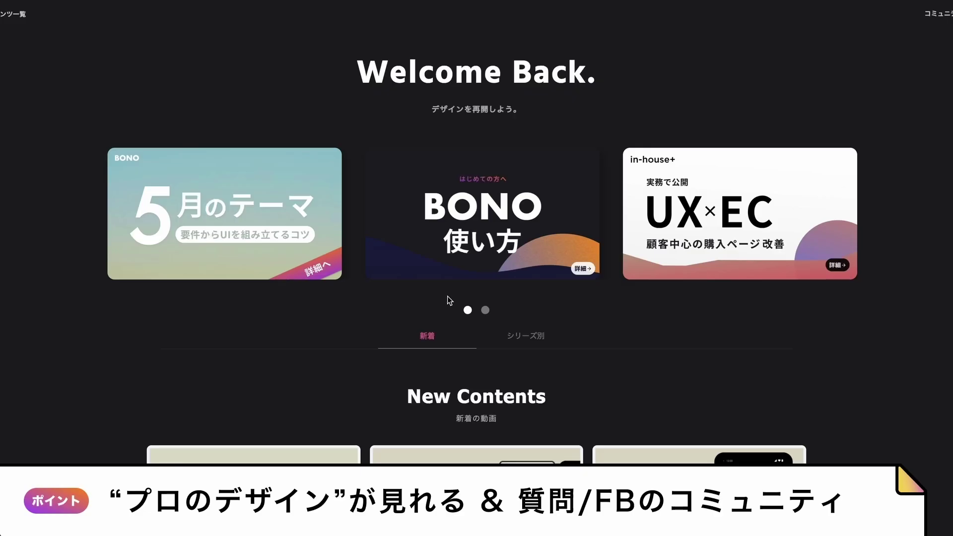
scroll(447, 300, down, 3)
scroll(575, 208, down, 1)
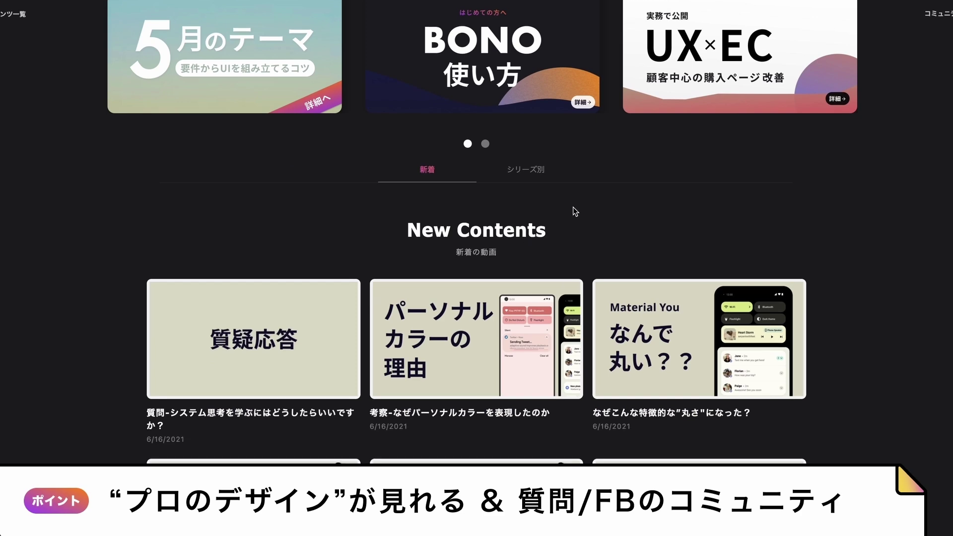
scroll(538, 91, down, 3)
Step: Switch to the シリーズ別 course listing and scroll to the UIデザインの流れを知ろう series
click(526, 46)
scroll(625, 225, down, 1)
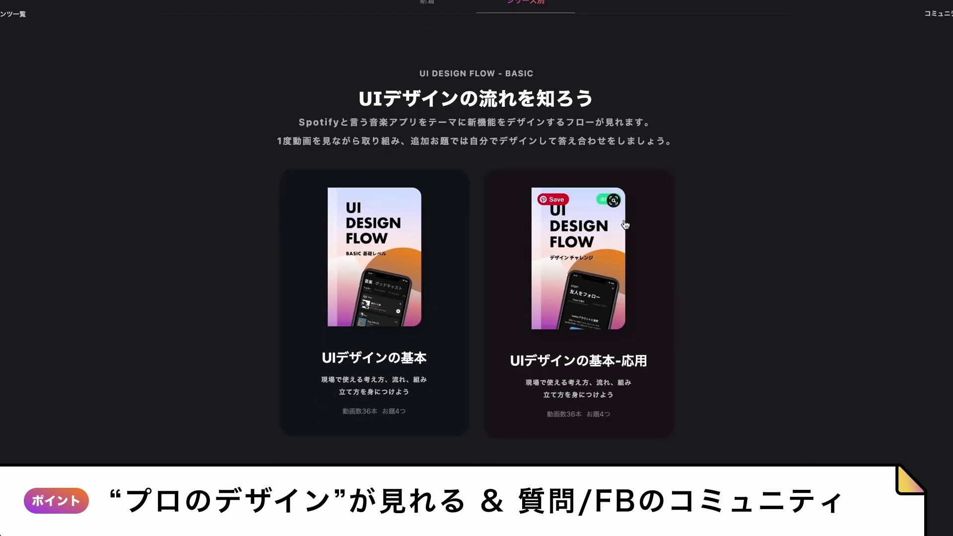
scroll(625, 225, down, 5)
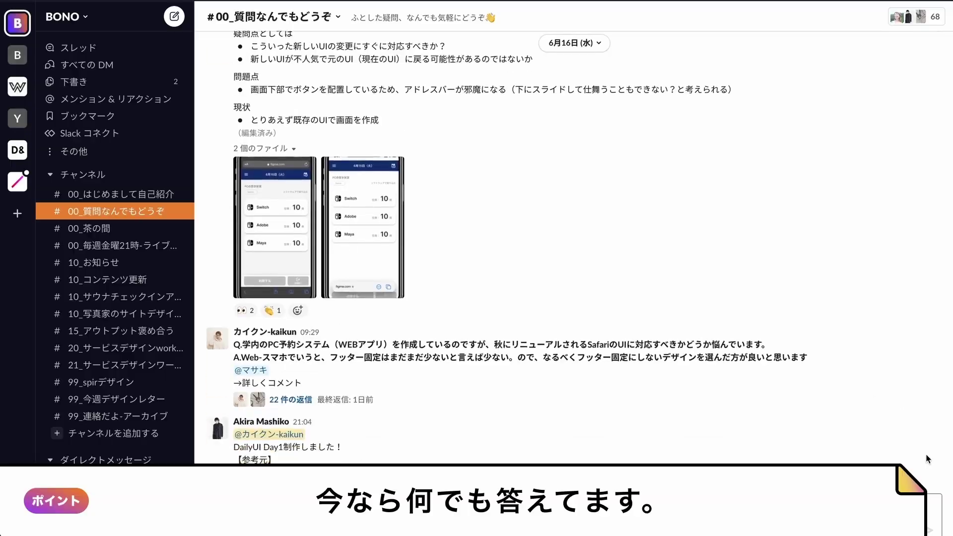
Step: Scroll the #00_質問なんでもどうぞ Slack channel down to the annotated DAY1 FB replies
scroll(925, 455, down, 5)
scroll(925, 457, down, 5)
scroll(925, 457, down, 5)
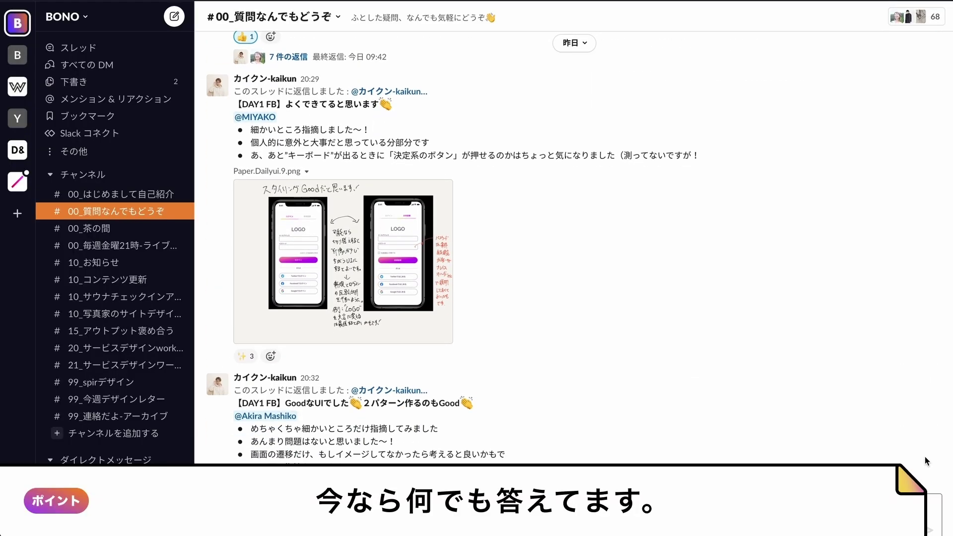
scroll(920, 459, down, 3)
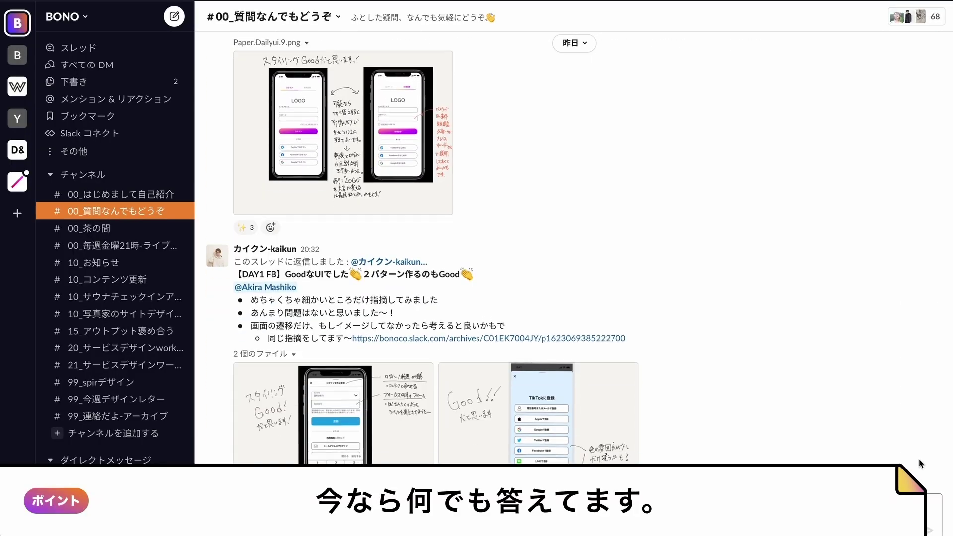
scroll(920, 459, down, 4)
scroll(919, 459, down, 1)
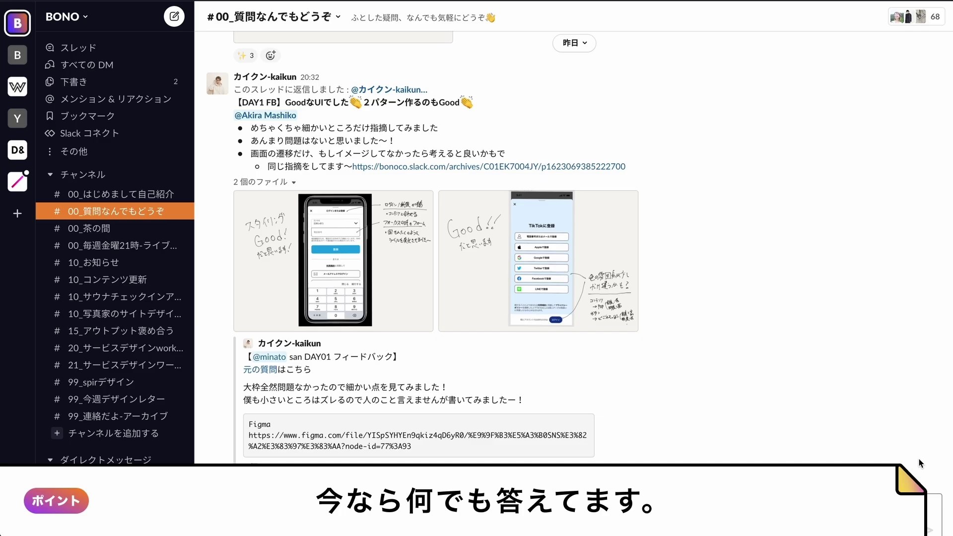